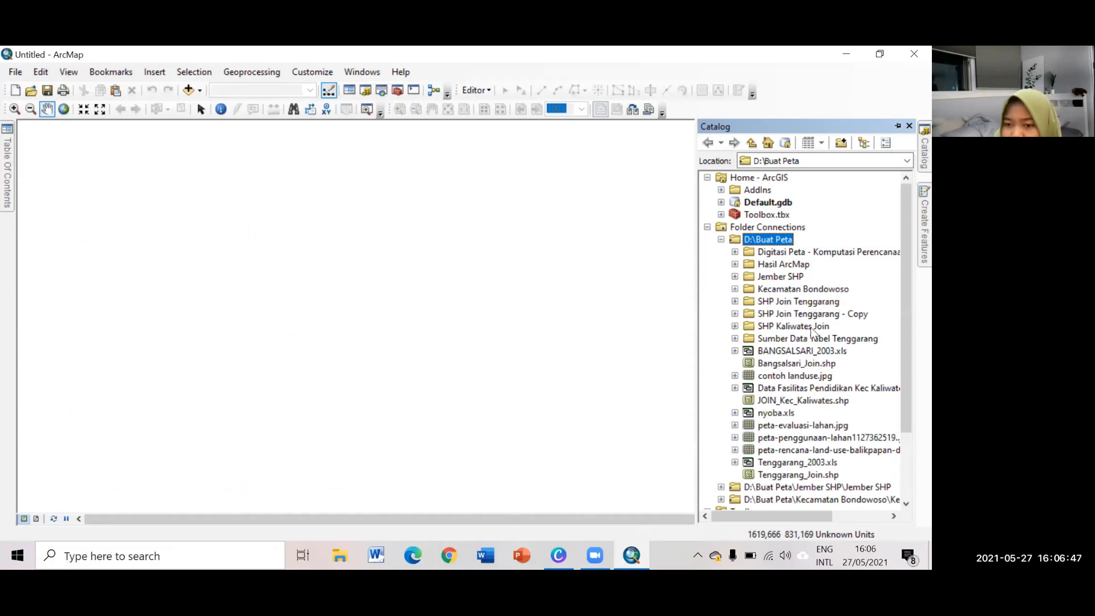
Add the JOIN_Kec_Kaliwates.shp shapefile from the D:\Buat Peta folder to the map
left_click(816, 402)
left_click_drag(815, 402, 344, 246)
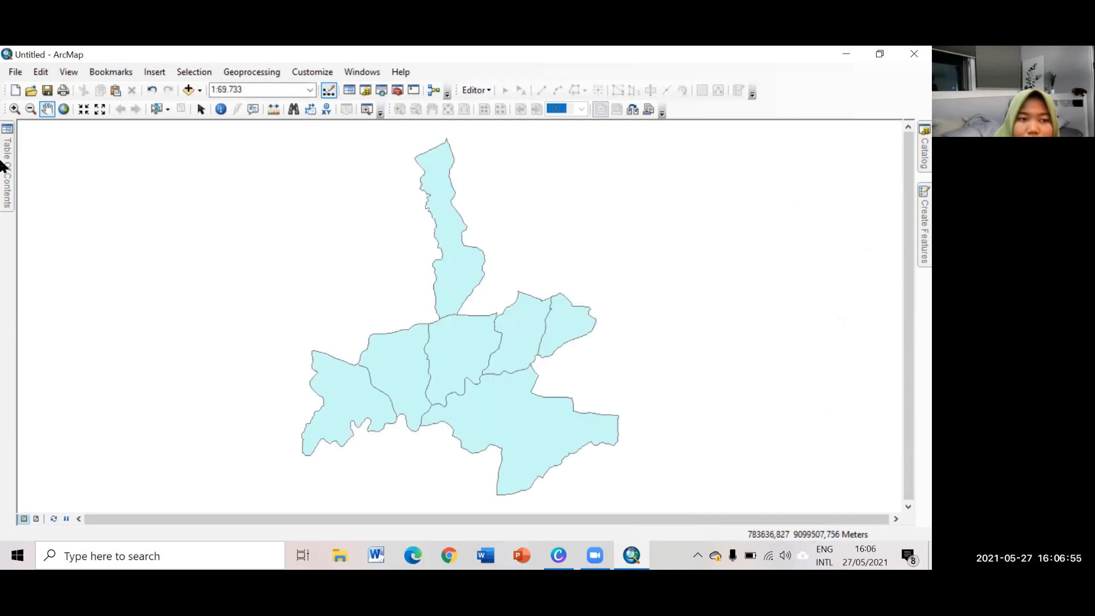
Review the attribute table of the JOIN_Kec_Kaliwates layer through to its education facility columns, and close it
left_click(6, 167)
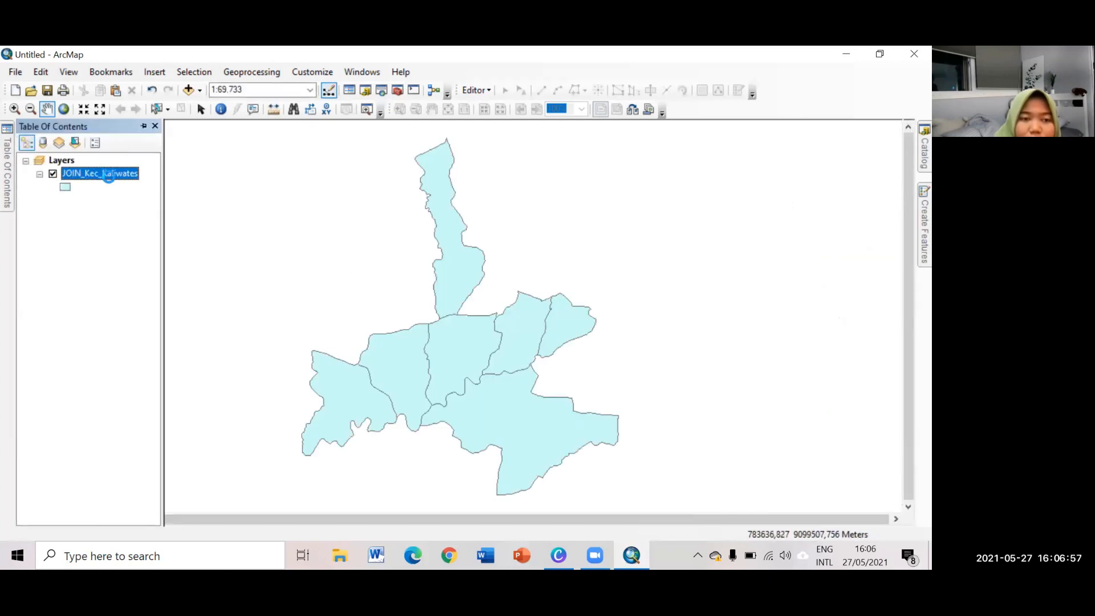
right_click(102, 175)
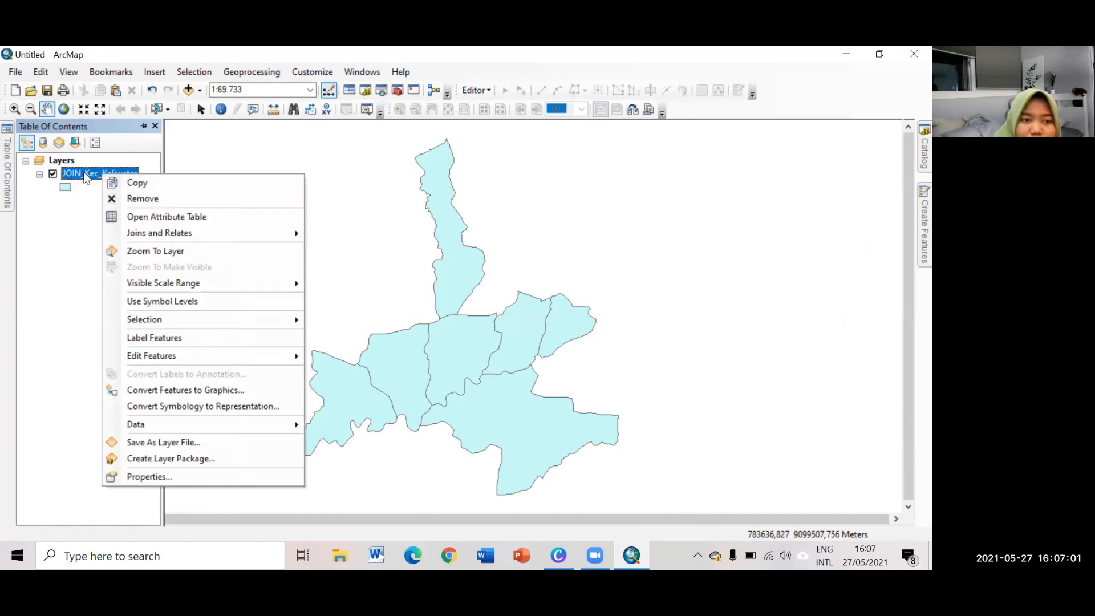
left_click(208, 220)
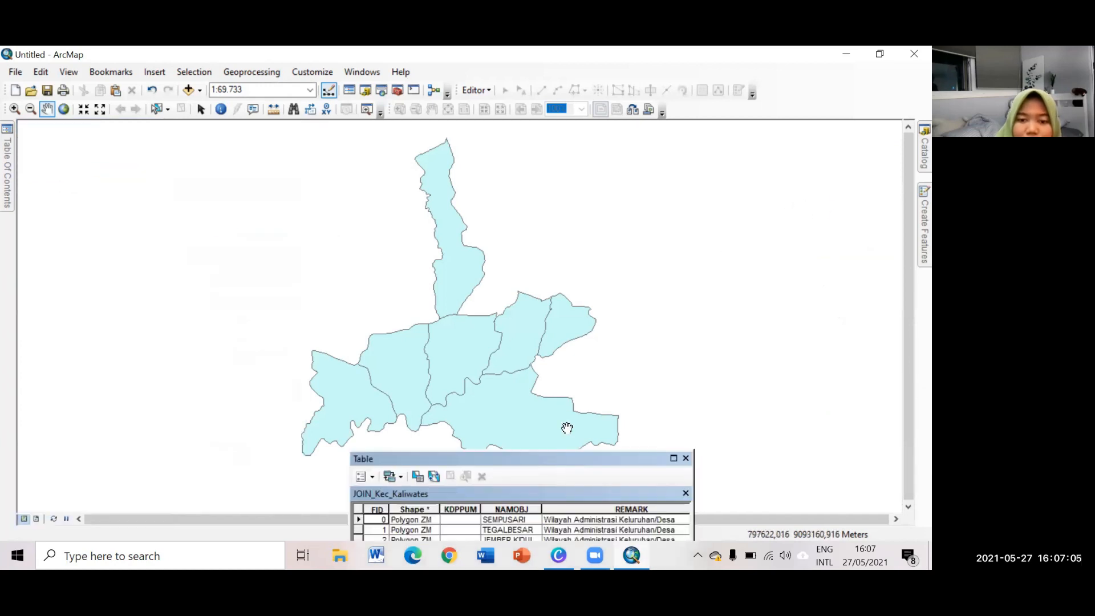
left_click_drag(498, 304, 508, 161)
left_click_drag(402, 415, 620, 416)
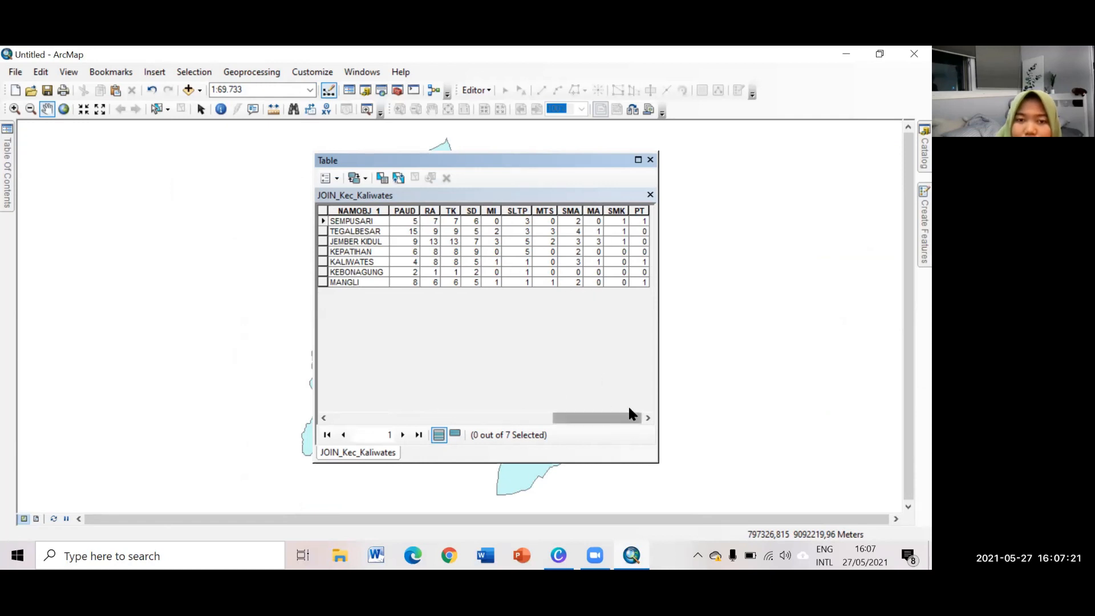
left_click(651, 160)
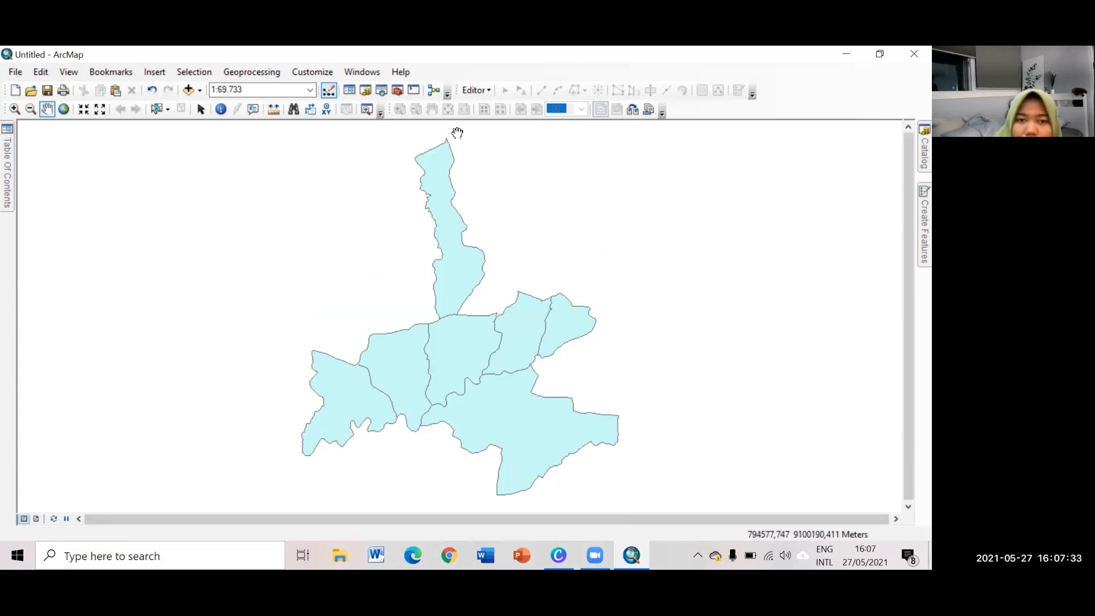
Switch to layout view and set up the page for Microsoft Print to PDF with A3 paper in landscape orientation
left_click(37, 518)
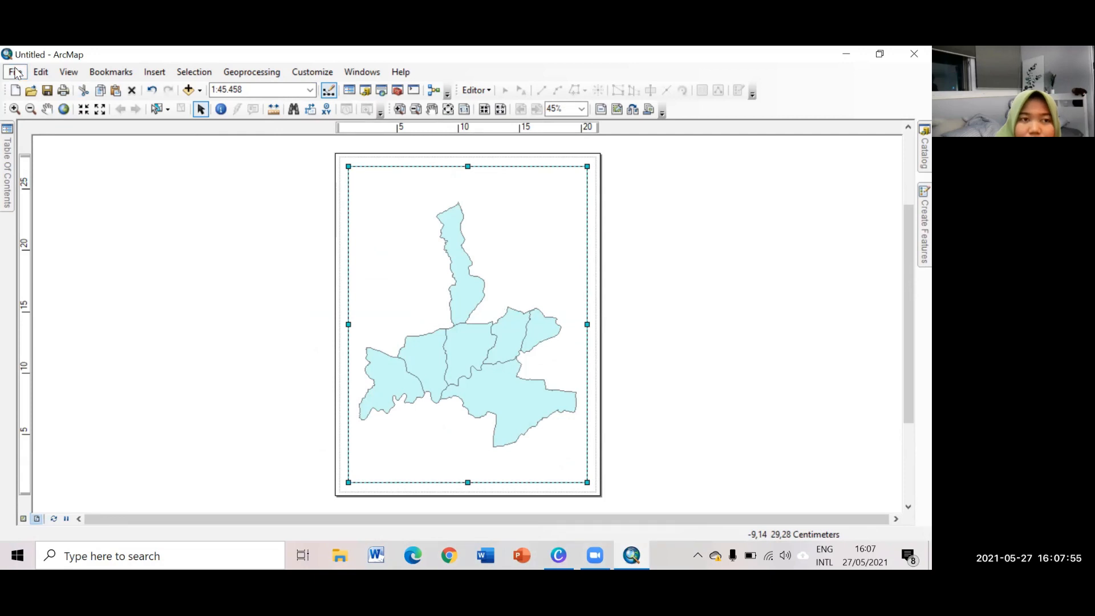
left_click(16, 69)
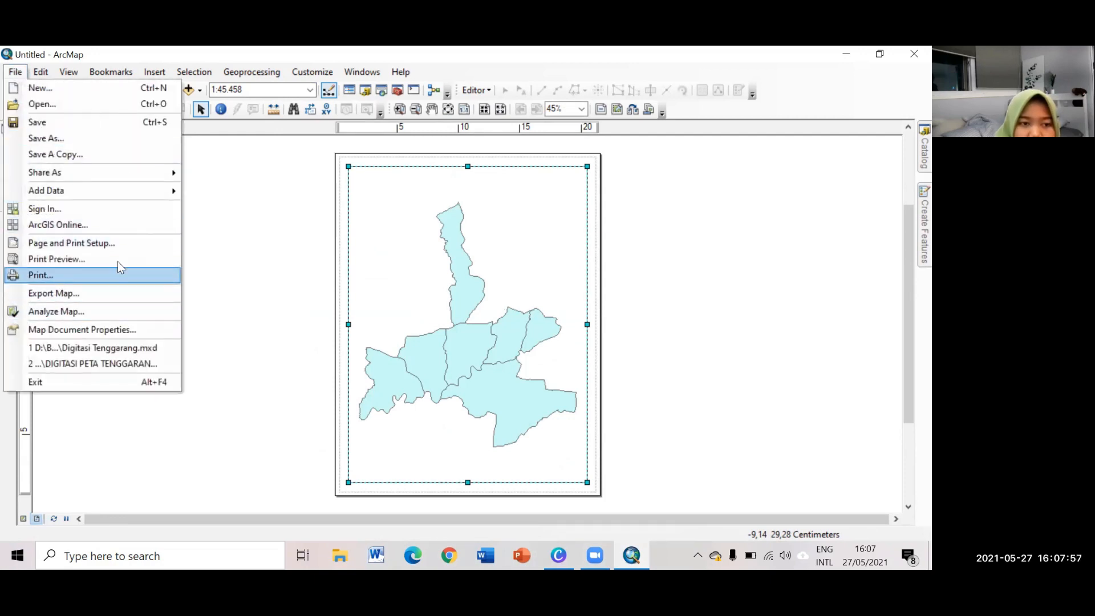
left_click(20, 58)
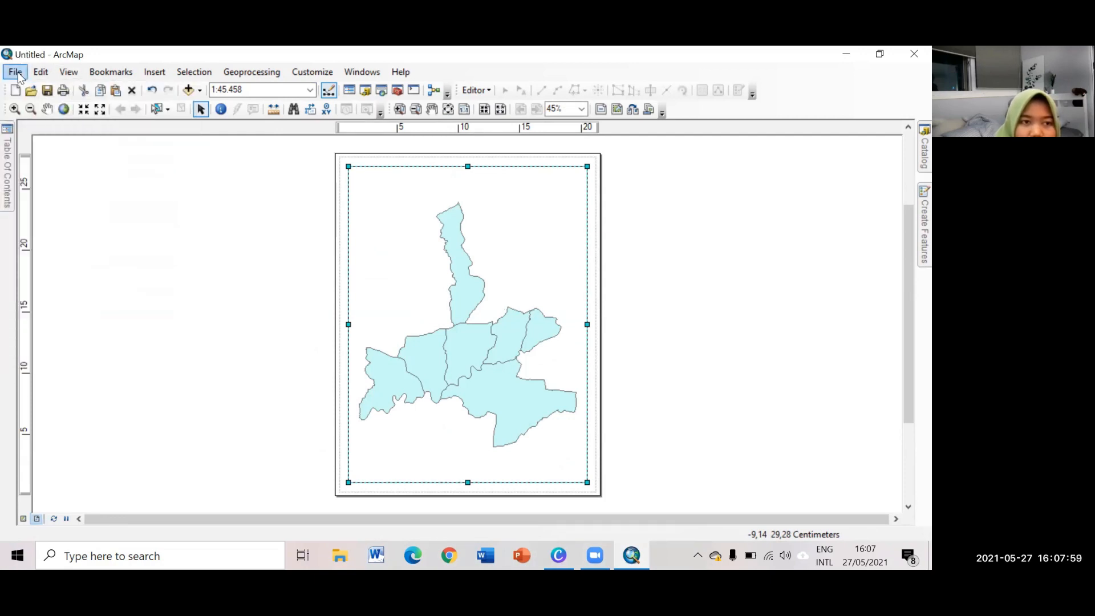
left_click(16, 73)
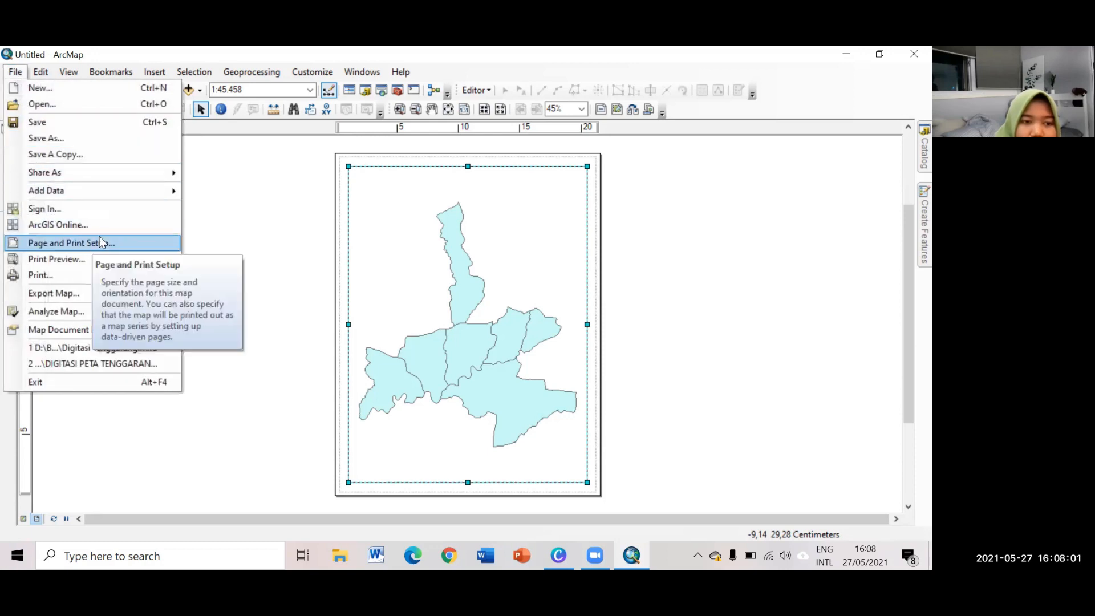
left_click(113, 243)
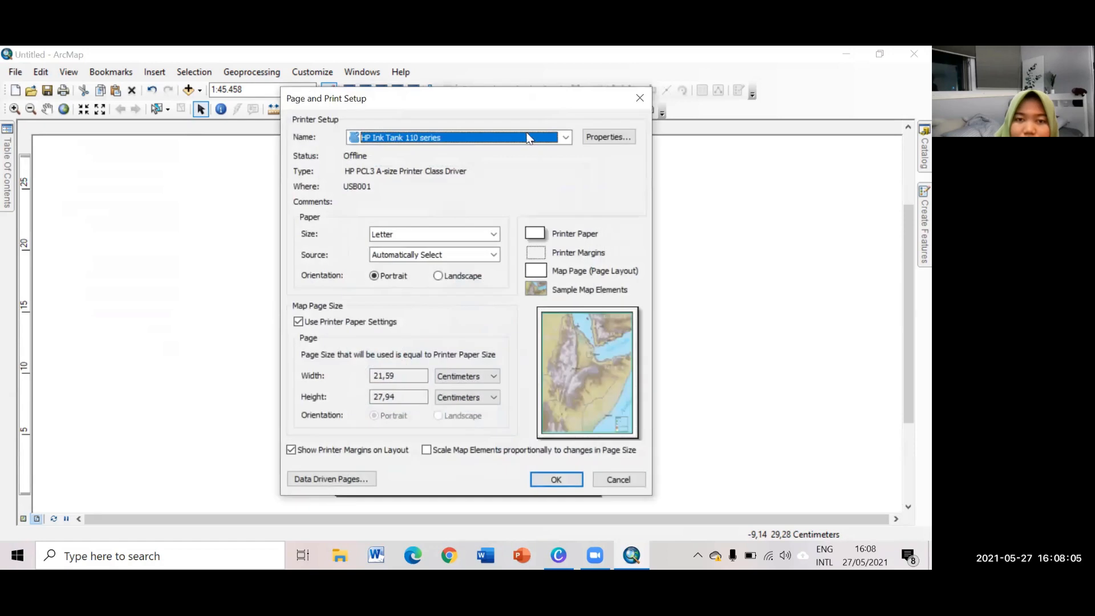
left_click(570, 136)
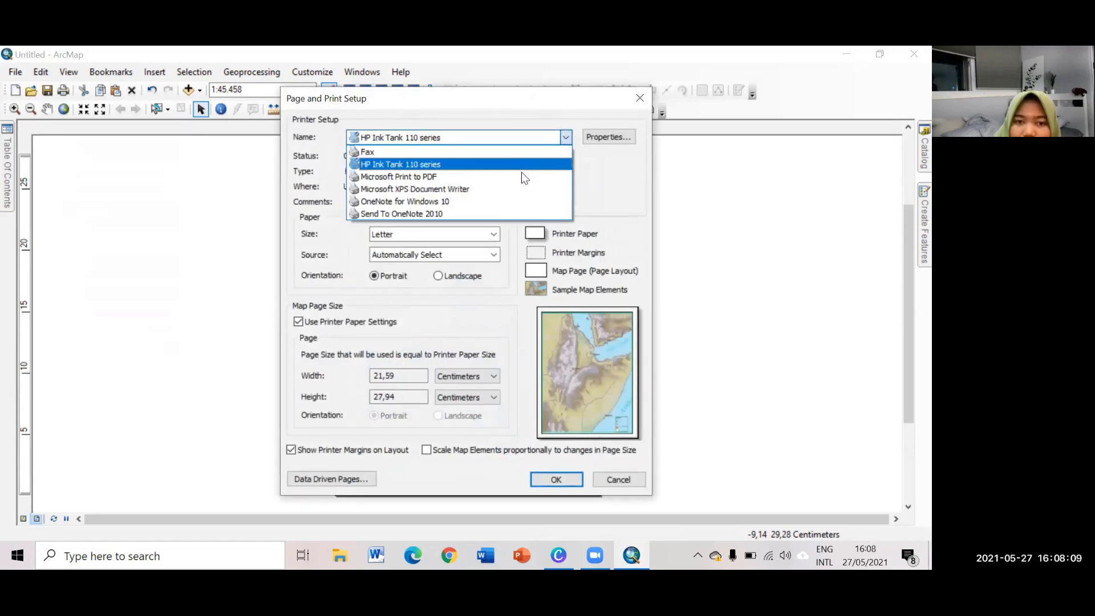
left_click(492, 177)
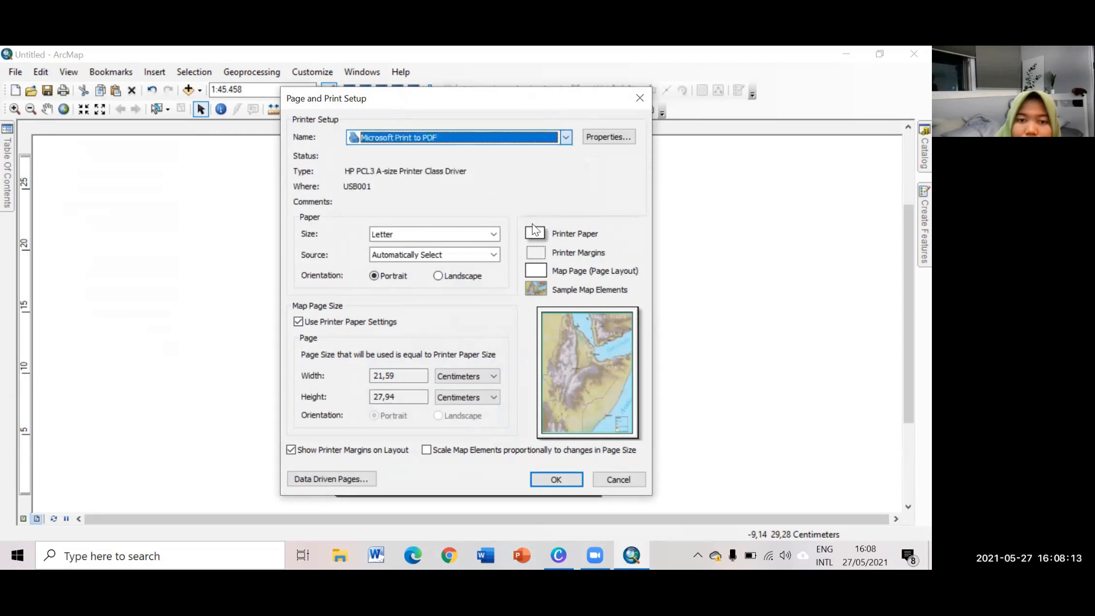
left_click(494, 235)
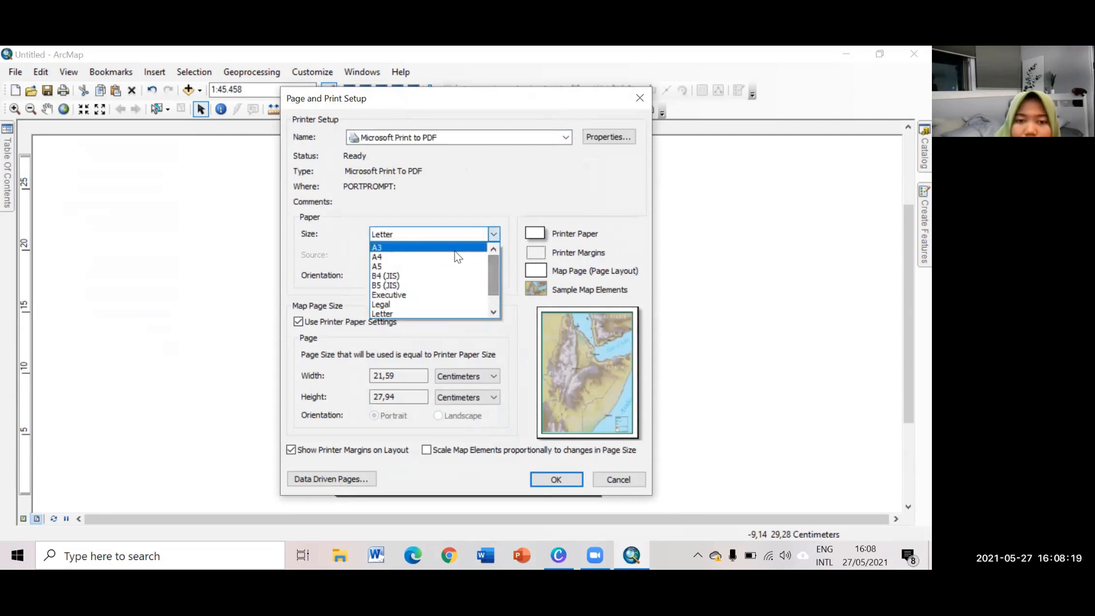
left_click(453, 247)
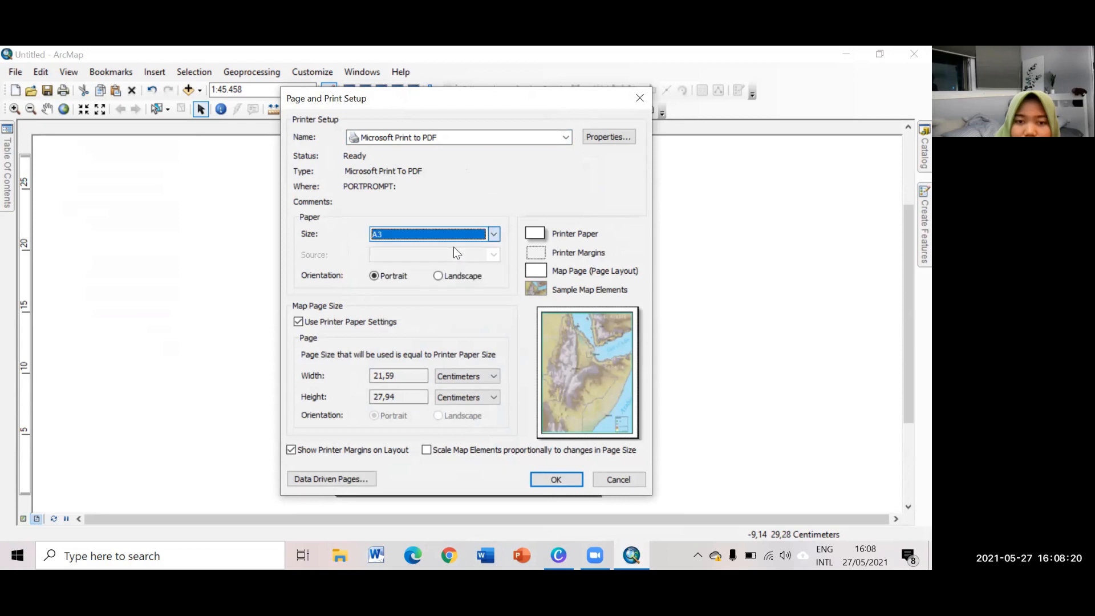
left_click(437, 275)
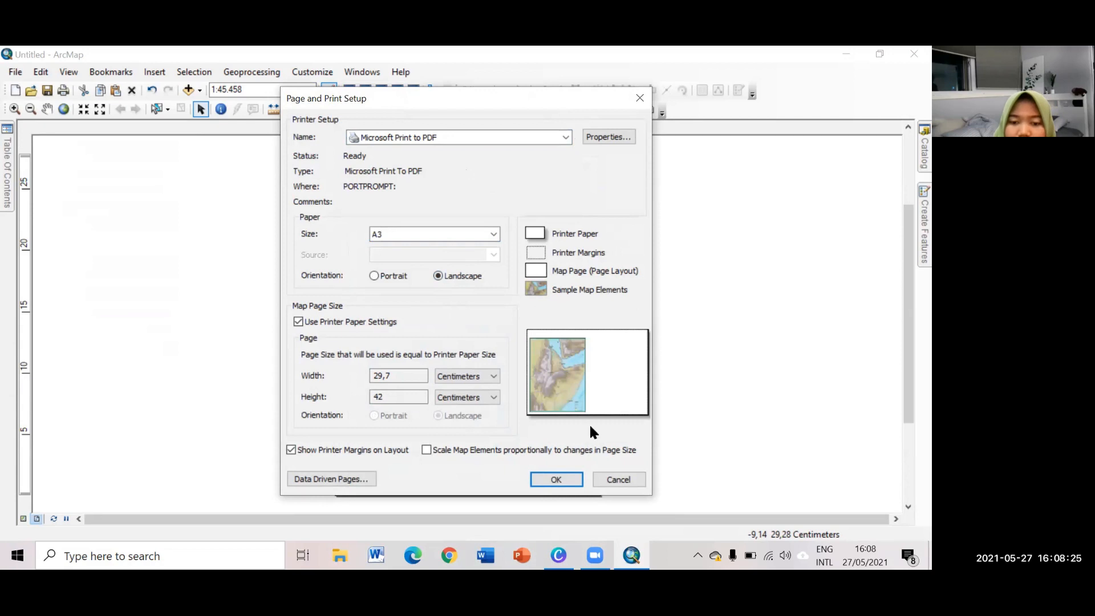
left_click(557, 479)
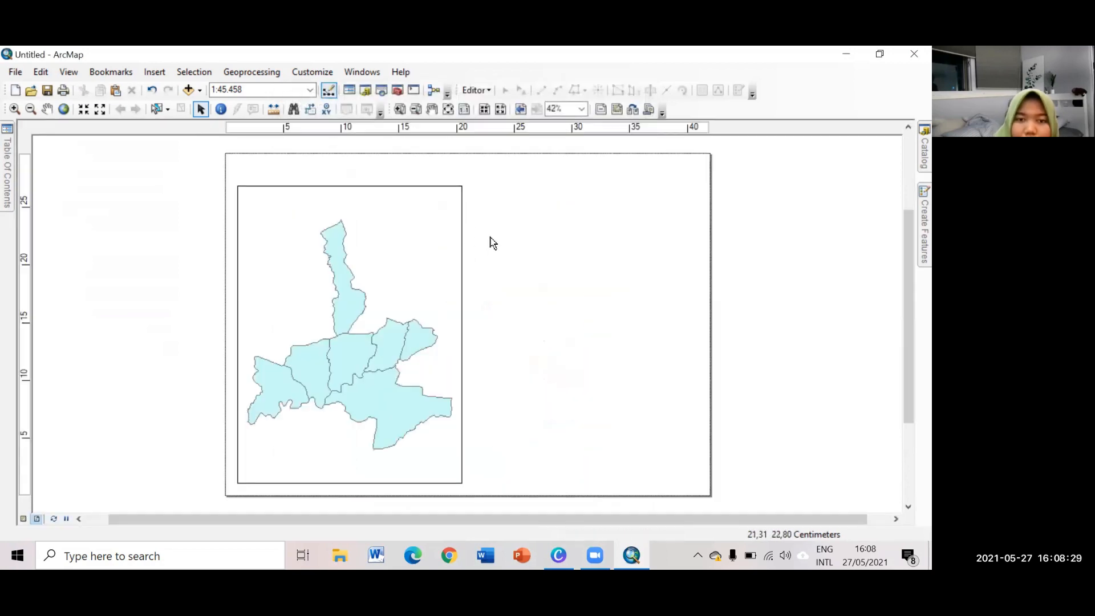
Move the data frame slightly up the page and enlarge it a little from its lower-right corner
left_click(391, 207)
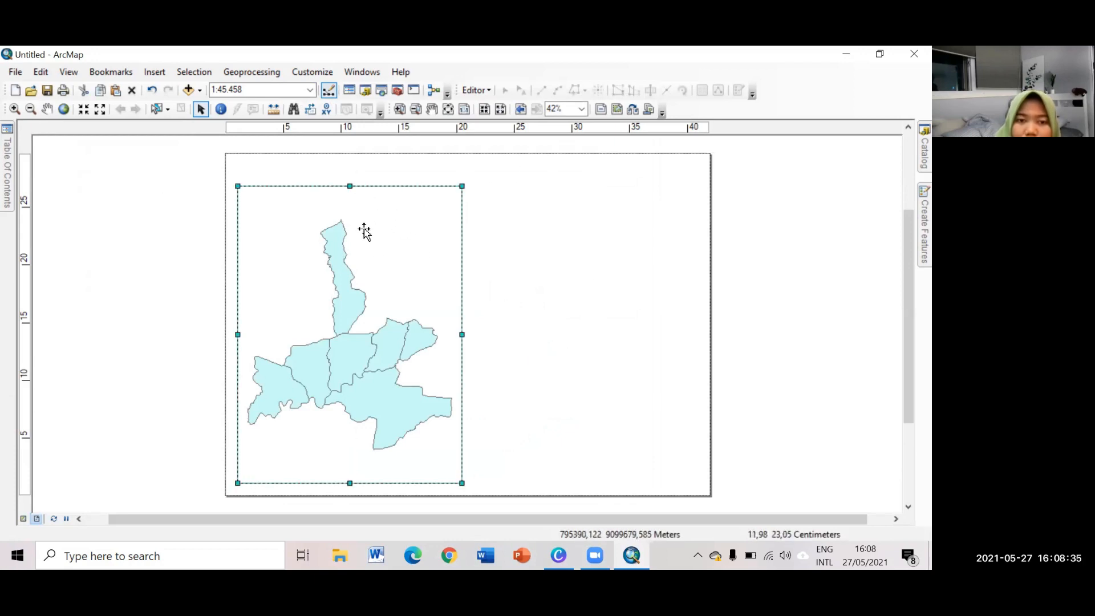
left_click_drag(364, 231, 365, 217)
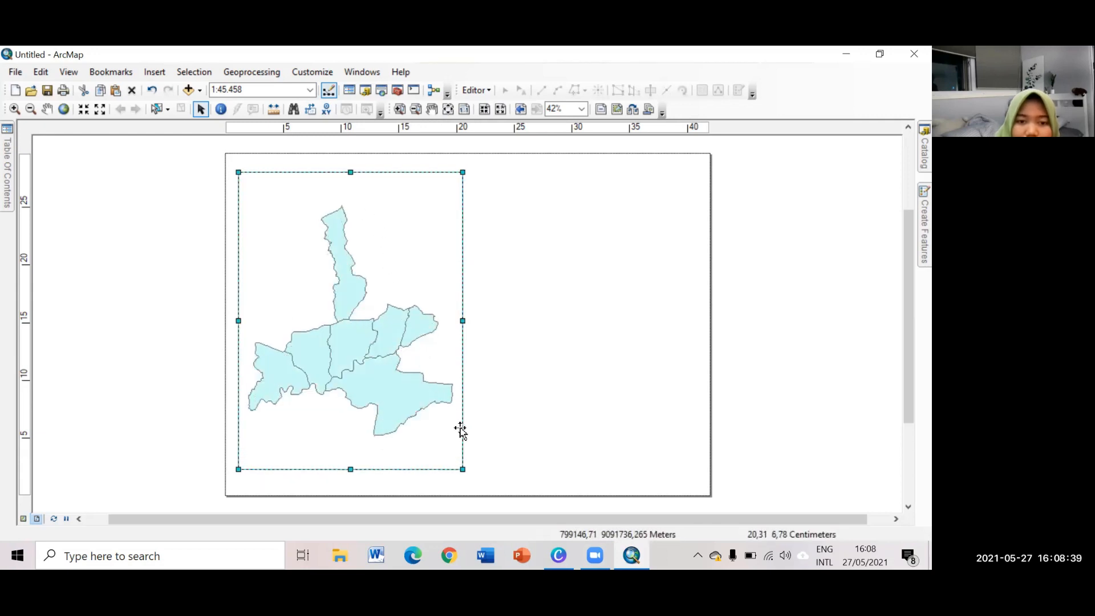
left_click_drag(460, 464, 469, 476)
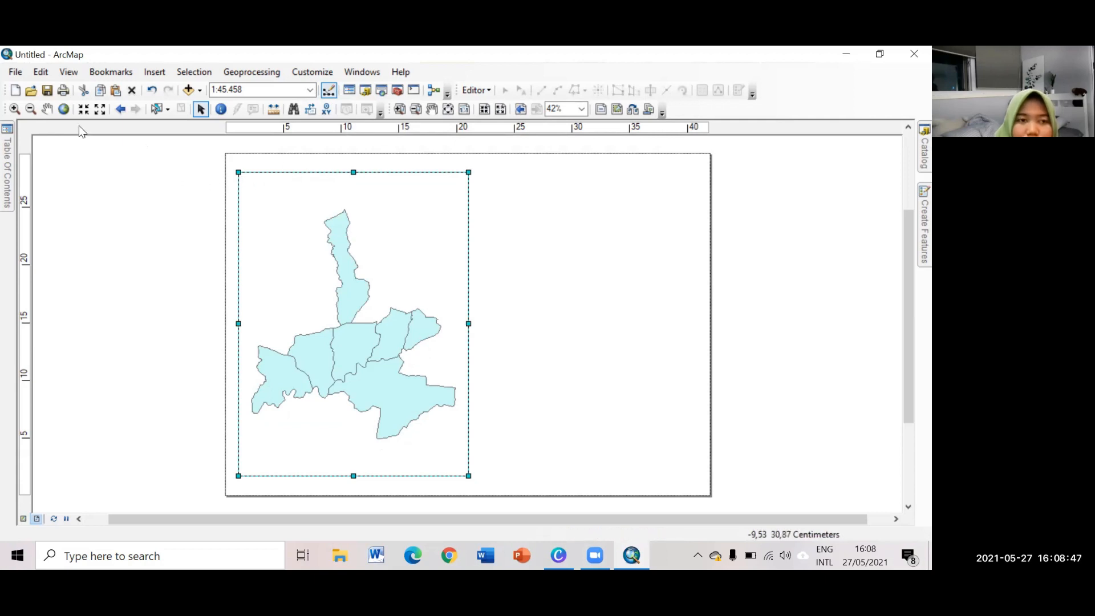
Enlarge the map within the data frame to a scale of about 1:41.427 and shift it upward inside the frame
left_click(15, 109)
left_click_drag(244, 188, 458, 453)
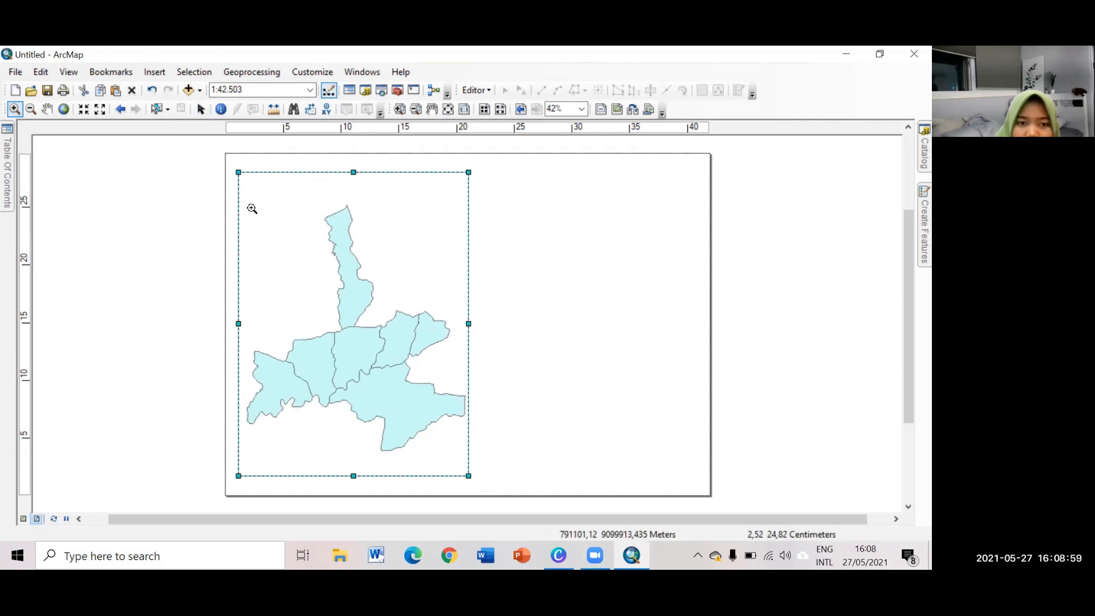
left_click_drag(245, 202, 468, 457)
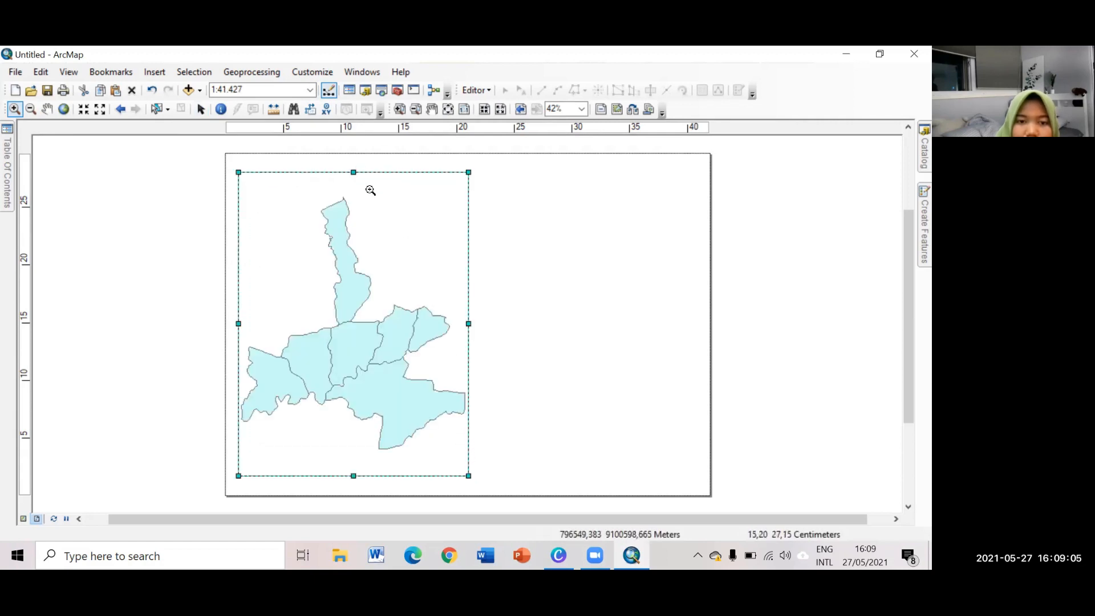
left_click(48, 109)
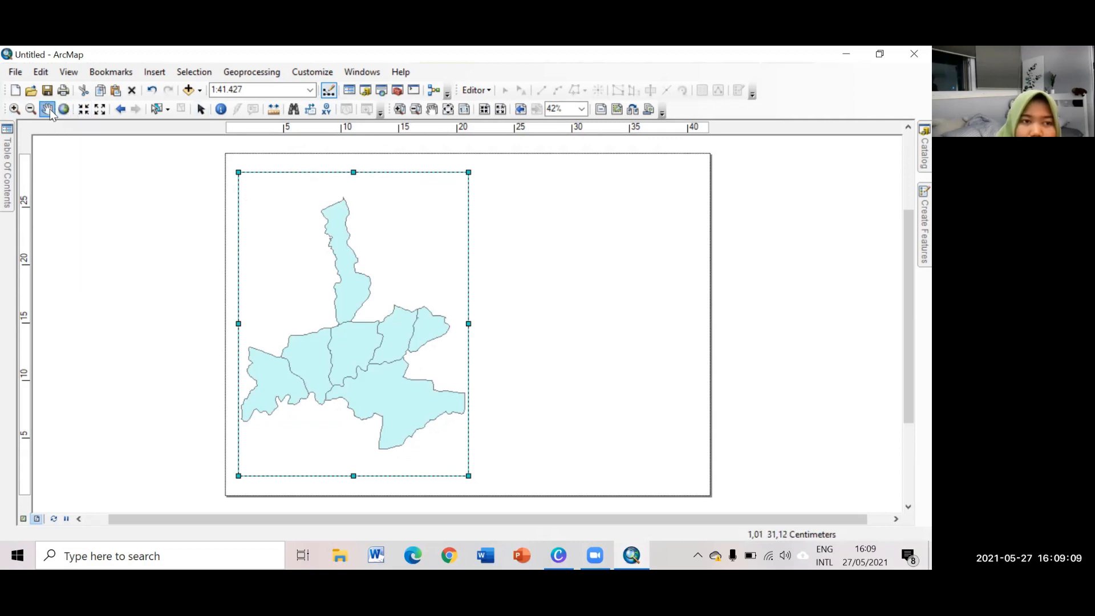
left_click_drag(316, 341, 319, 324)
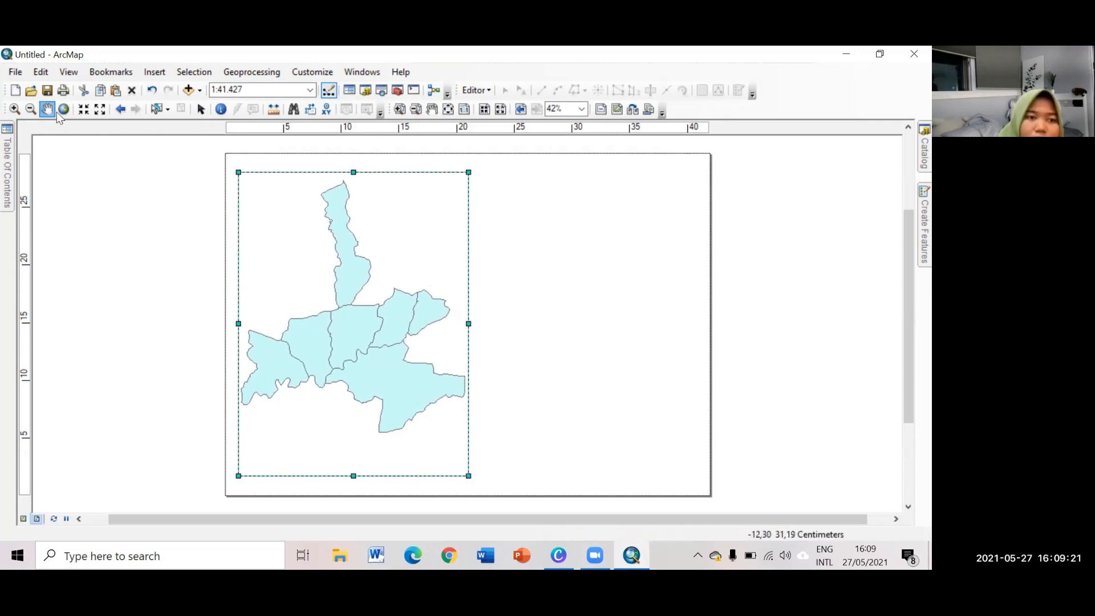
left_click(200, 109)
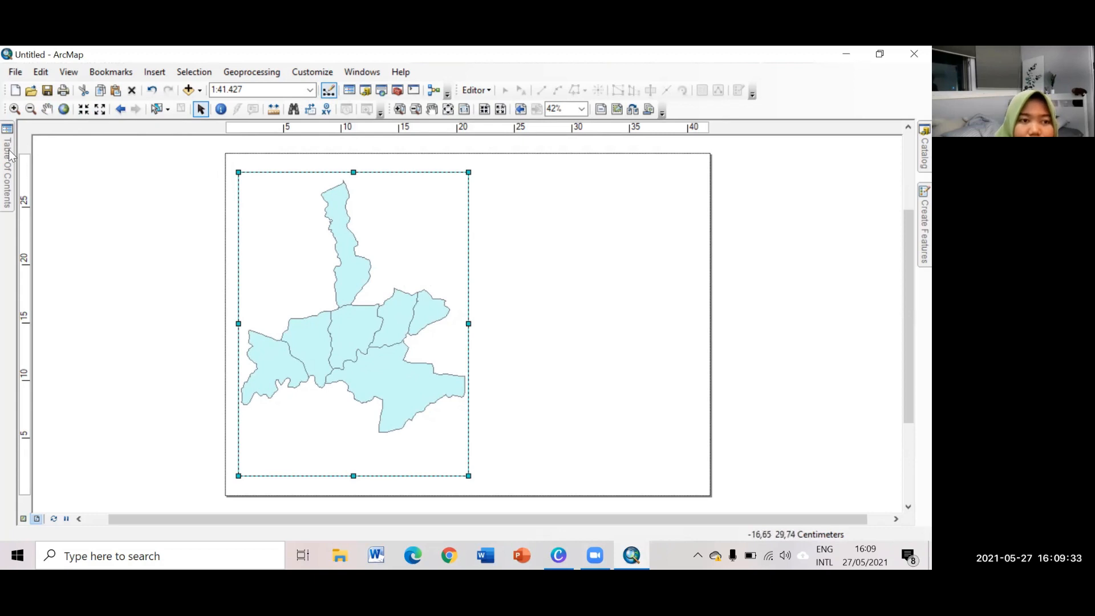
Start creating a graph from the attribute table of the JOIN_Kec_Kaliwates layer
mouse_move(9, 156)
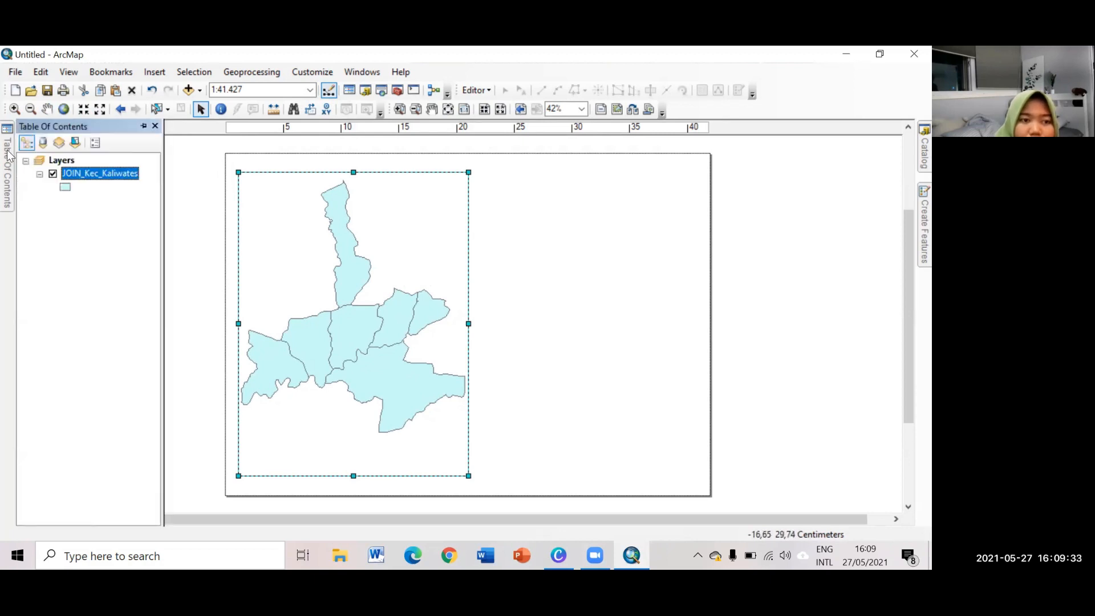
right_click(89, 179)
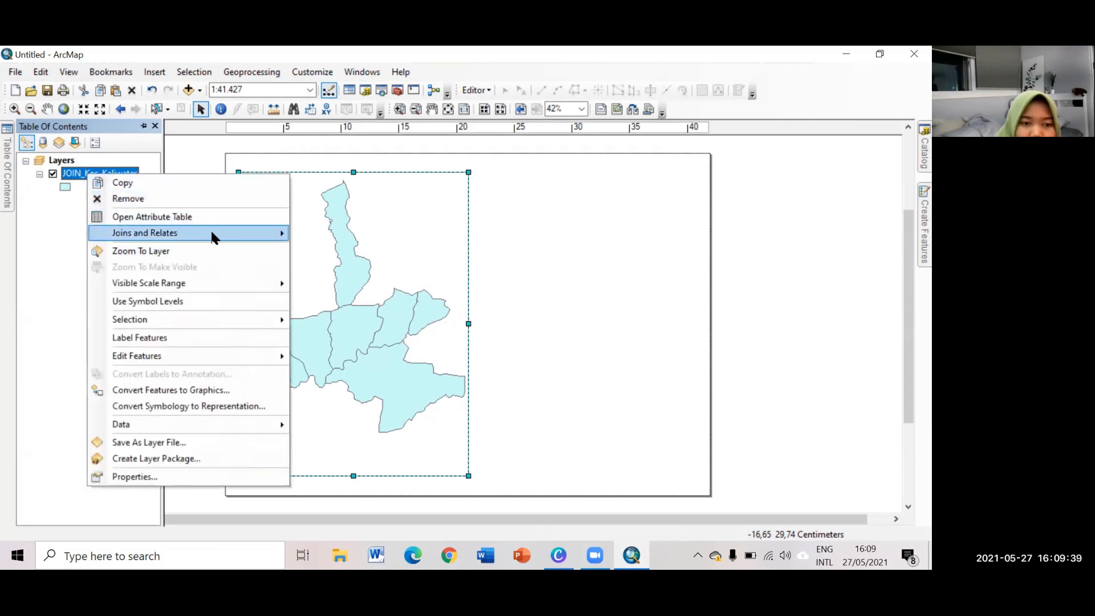
mouse_move(212, 236)
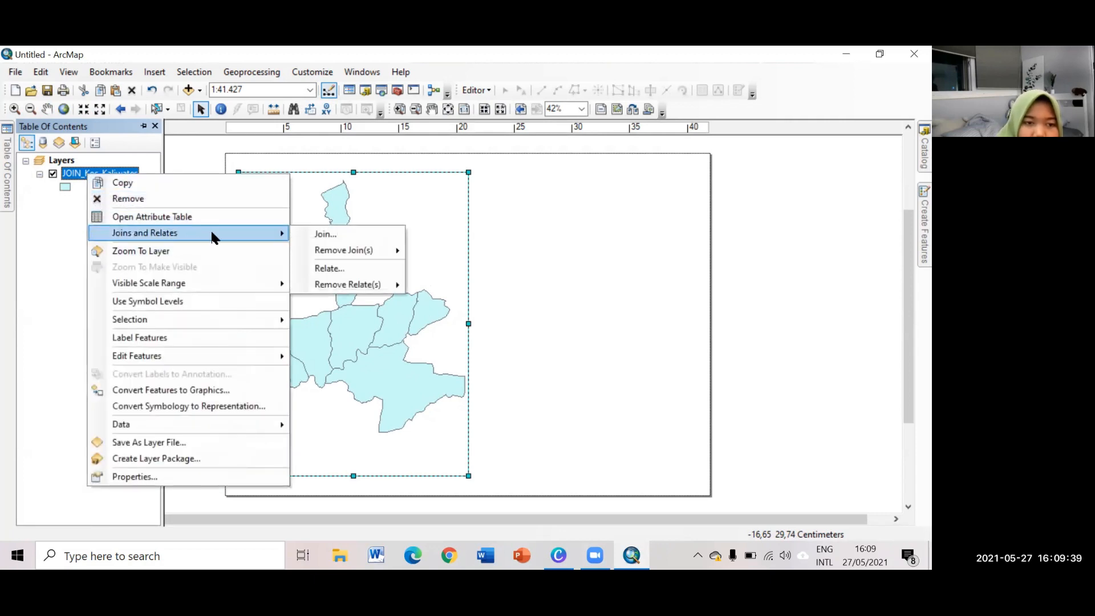
left_click(258, 217)
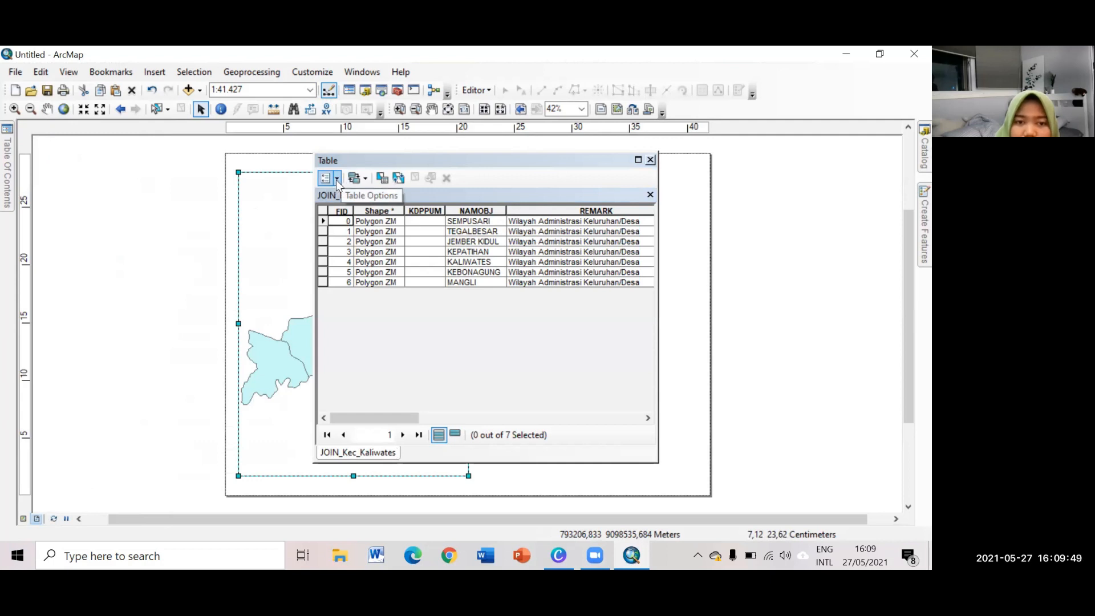
left_click(337, 179)
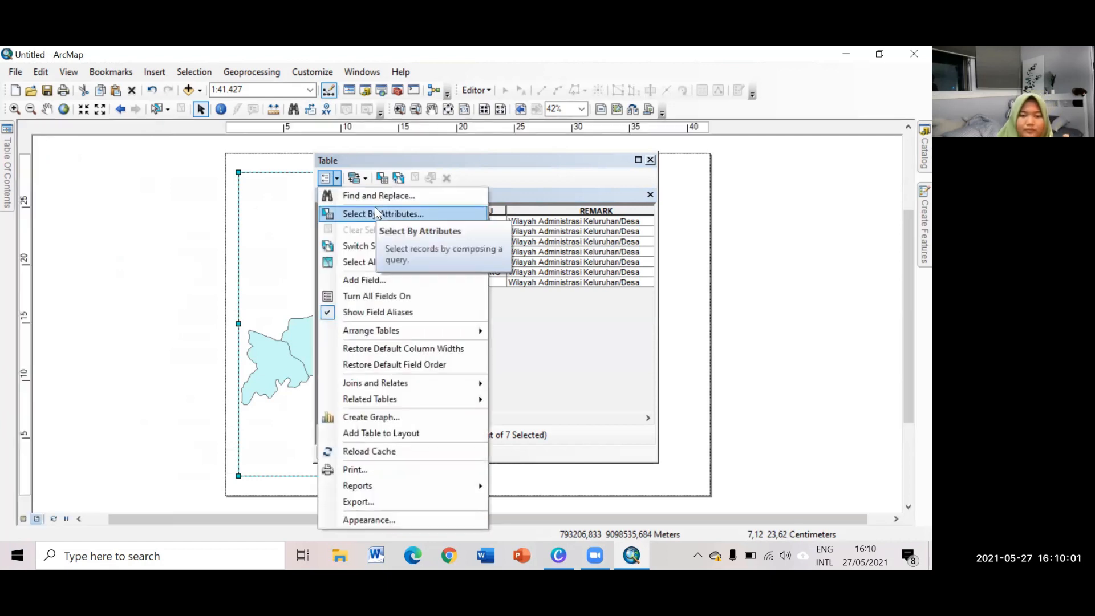
left_click(411, 422)
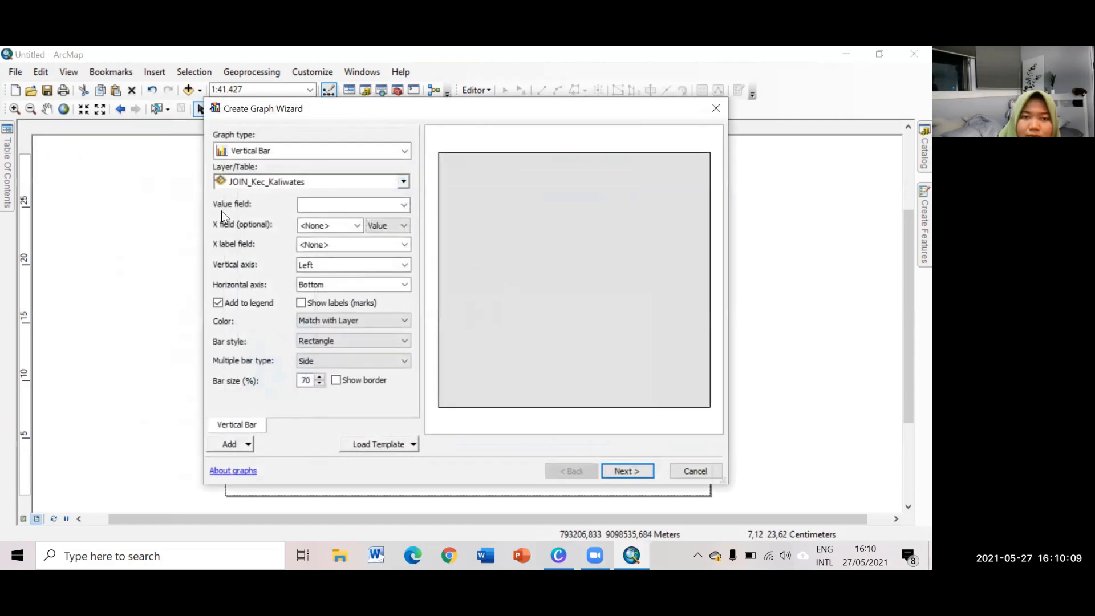
Look through the available graph types and choose Vertical Bar for the graph
left_click(404, 151)
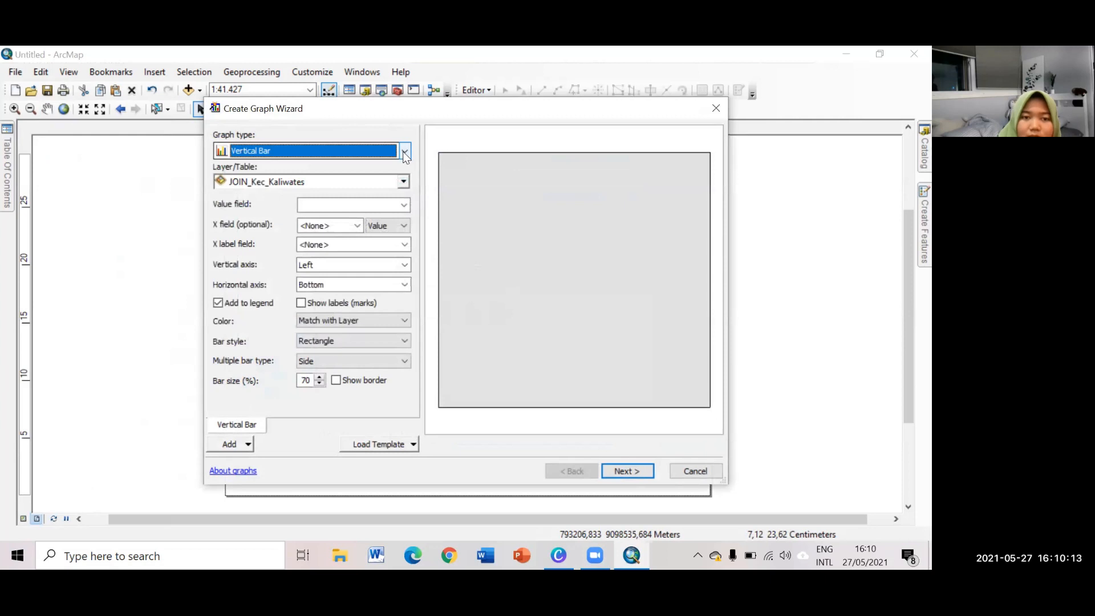
left_click_drag(403, 212, 406, 177)
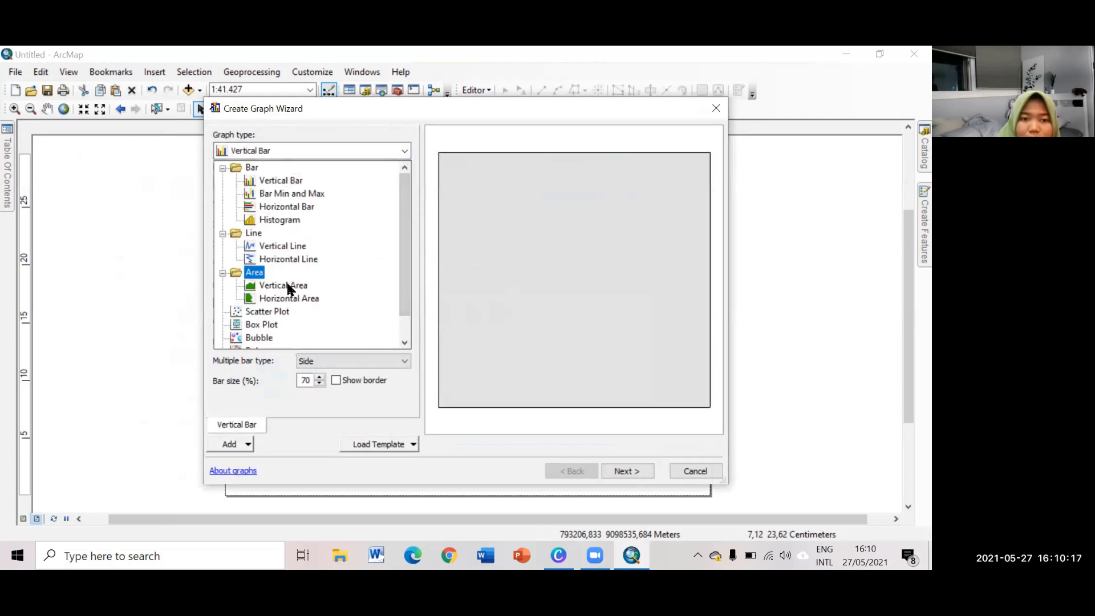
scroll(365, 268, "down", 1)
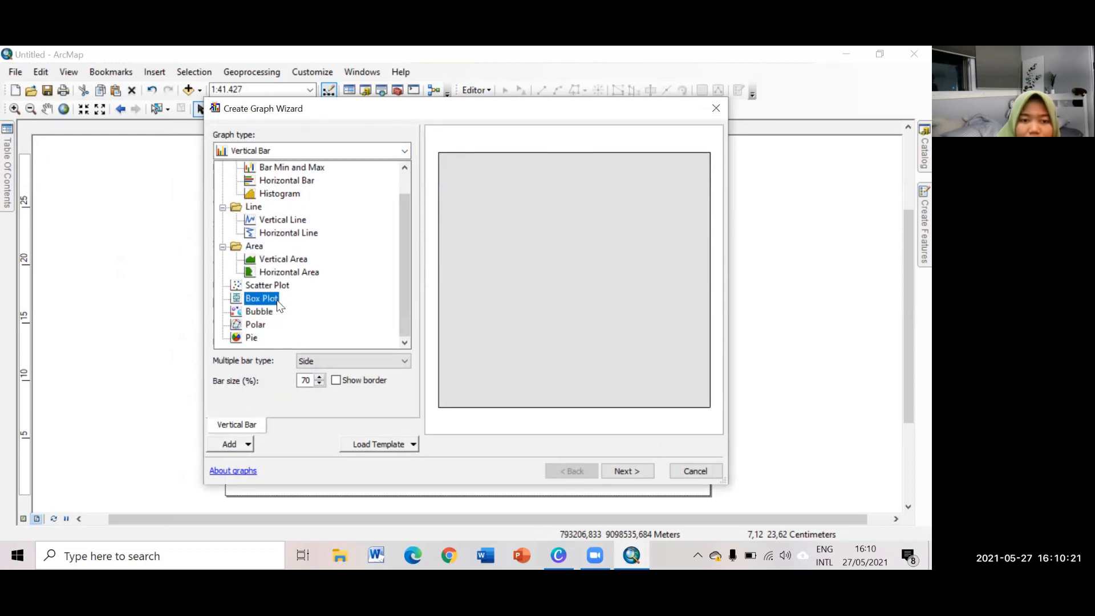
scroll(399, 256, "up", 1)
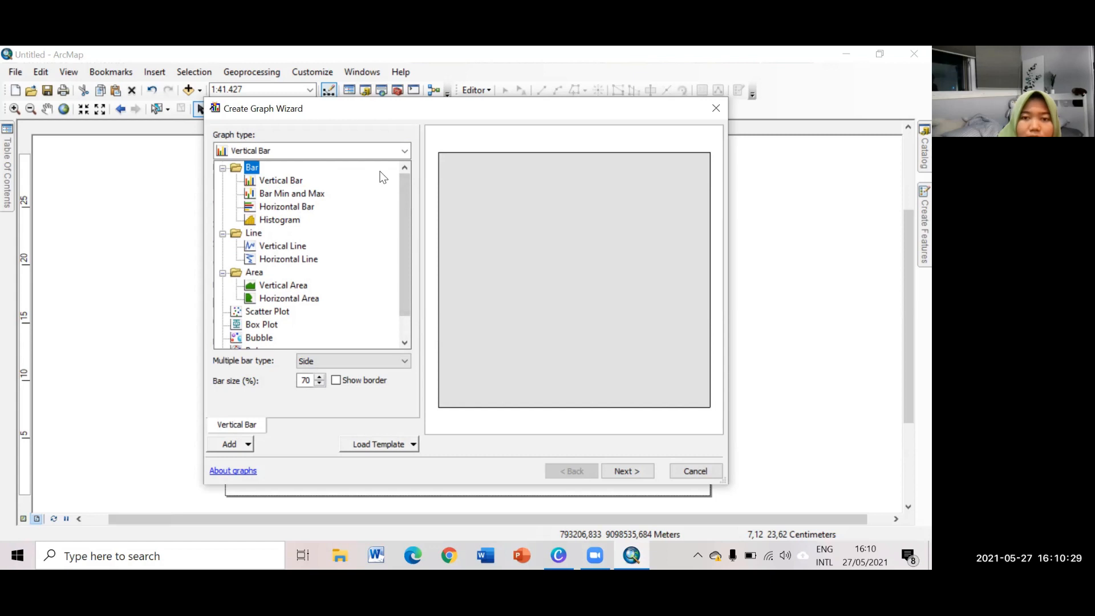
left_click_drag(399, 186, 405, 218)
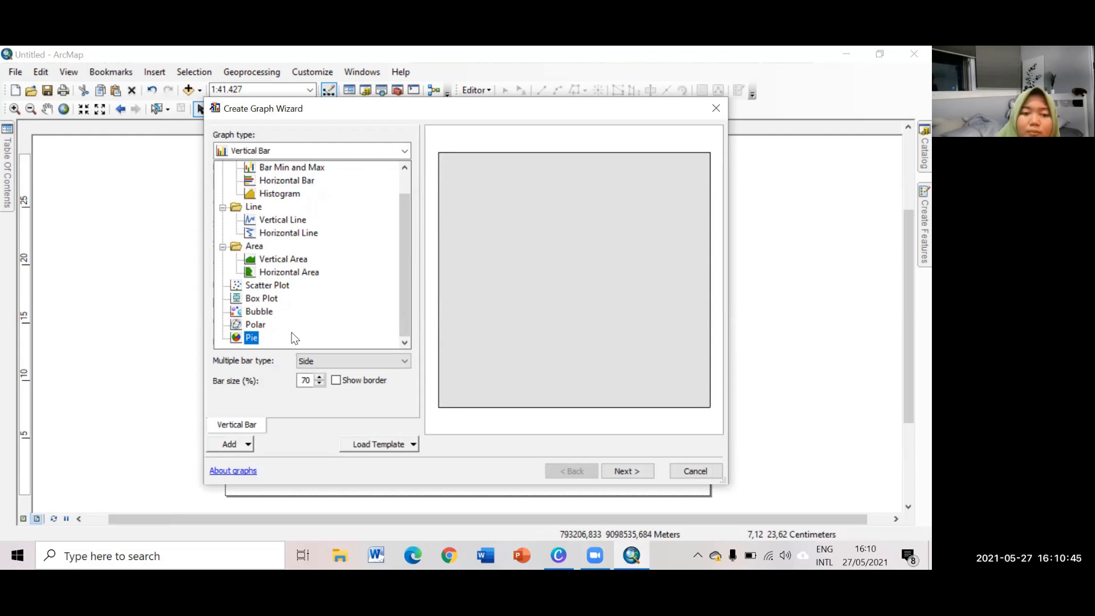
left_click_drag(400, 211, 402, 194)
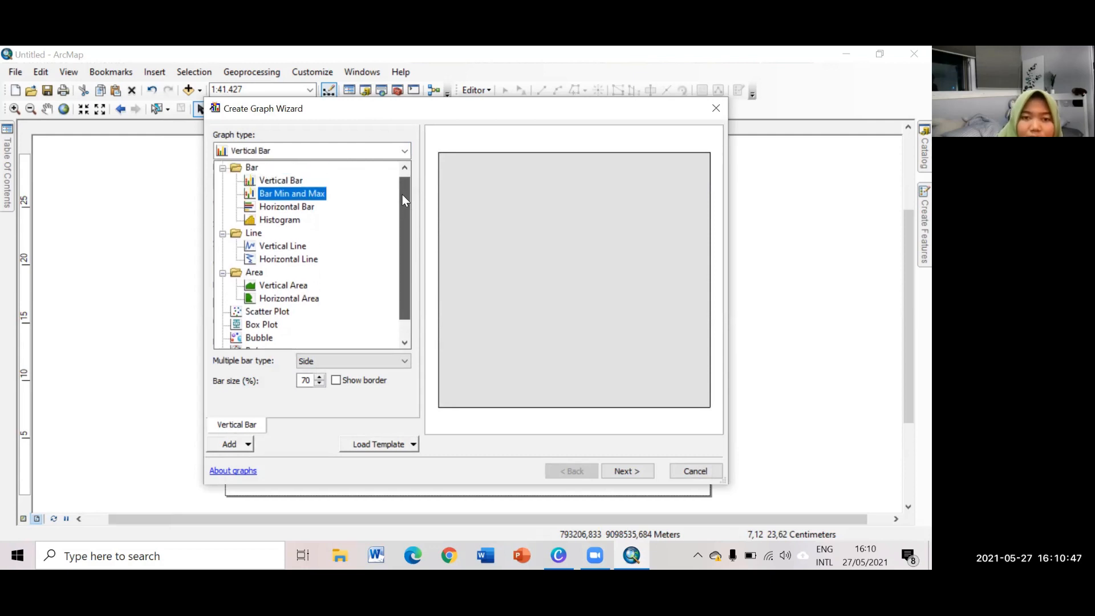
left_click(291, 181)
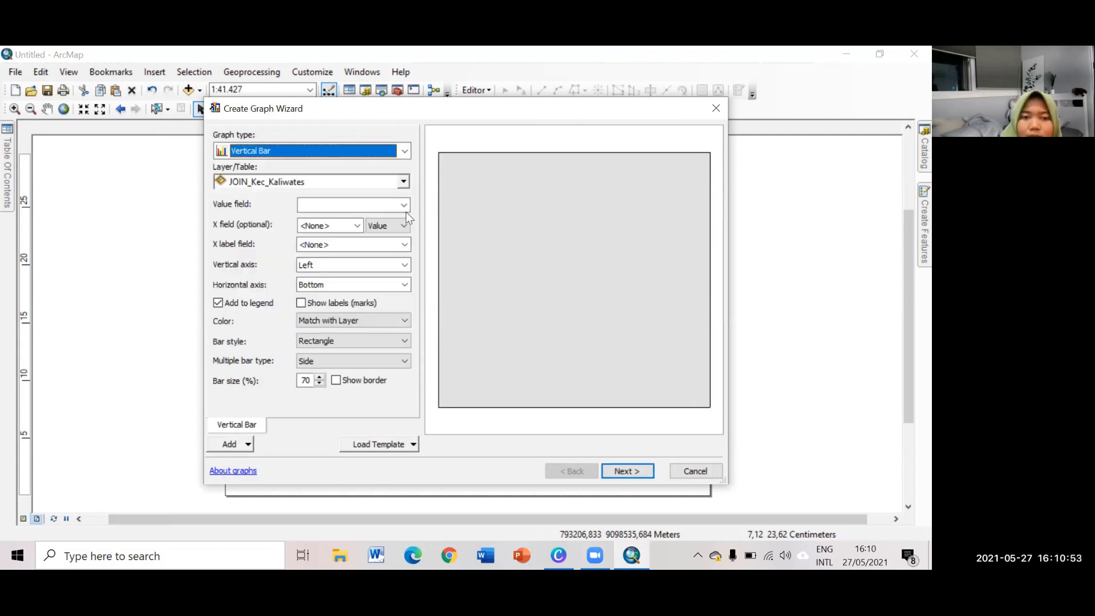
Use the JOIN_Kec_Kaliwates layer as the graph's source and SD as its value field
left_click(405, 183)
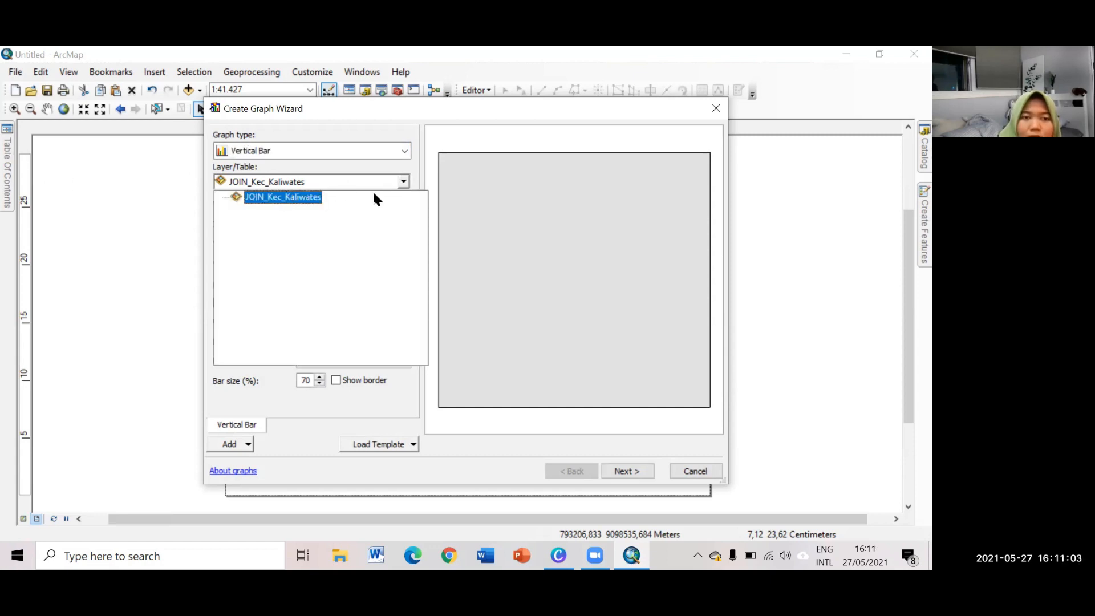
left_click(359, 196)
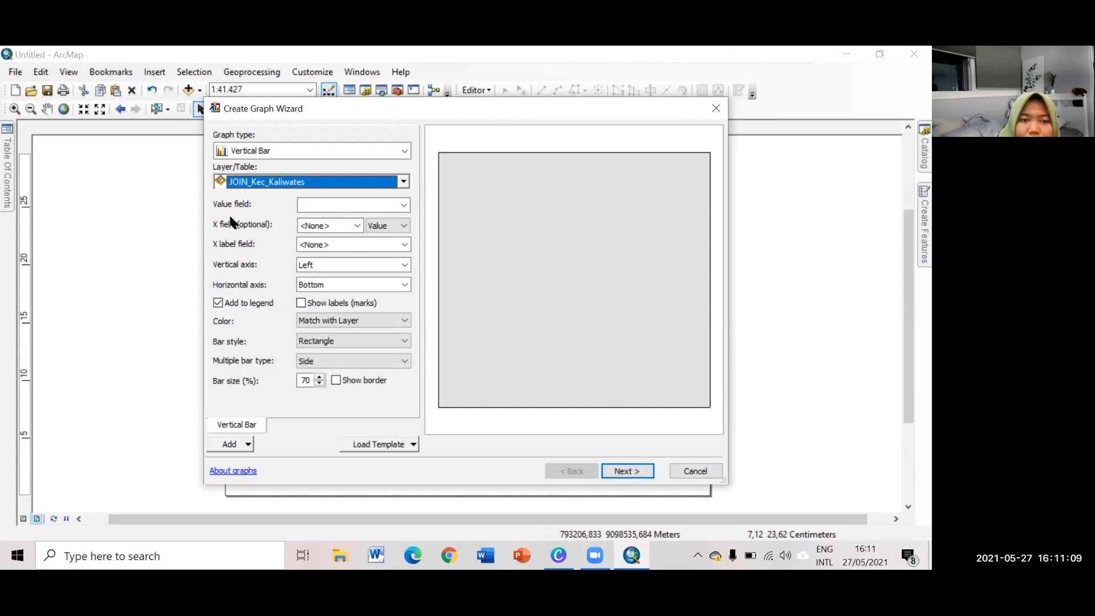
left_click(405, 205)
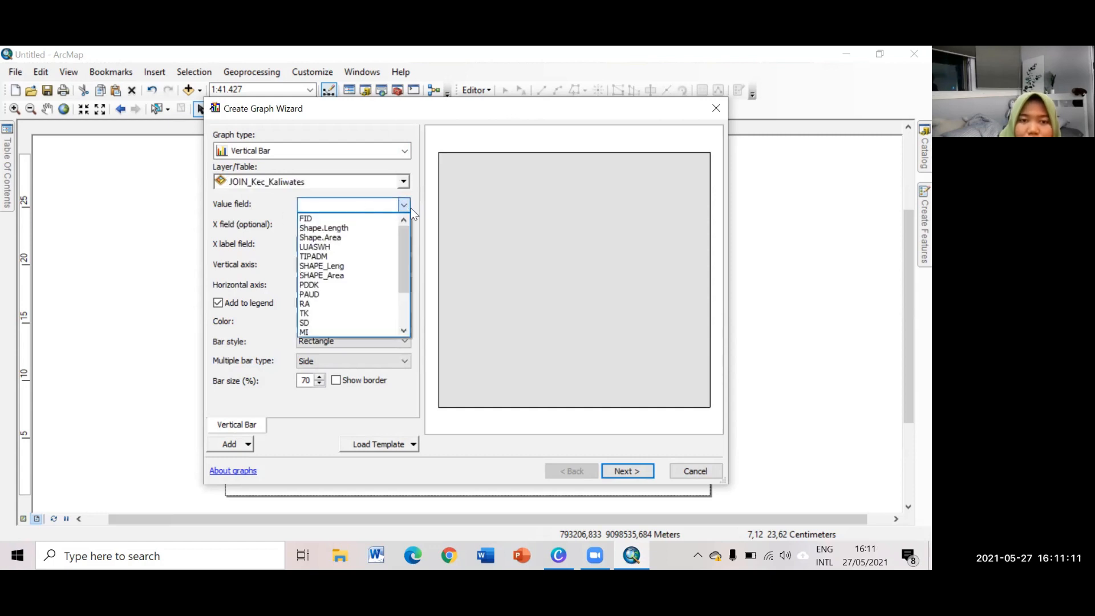
left_click_drag(406, 226, 406, 263)
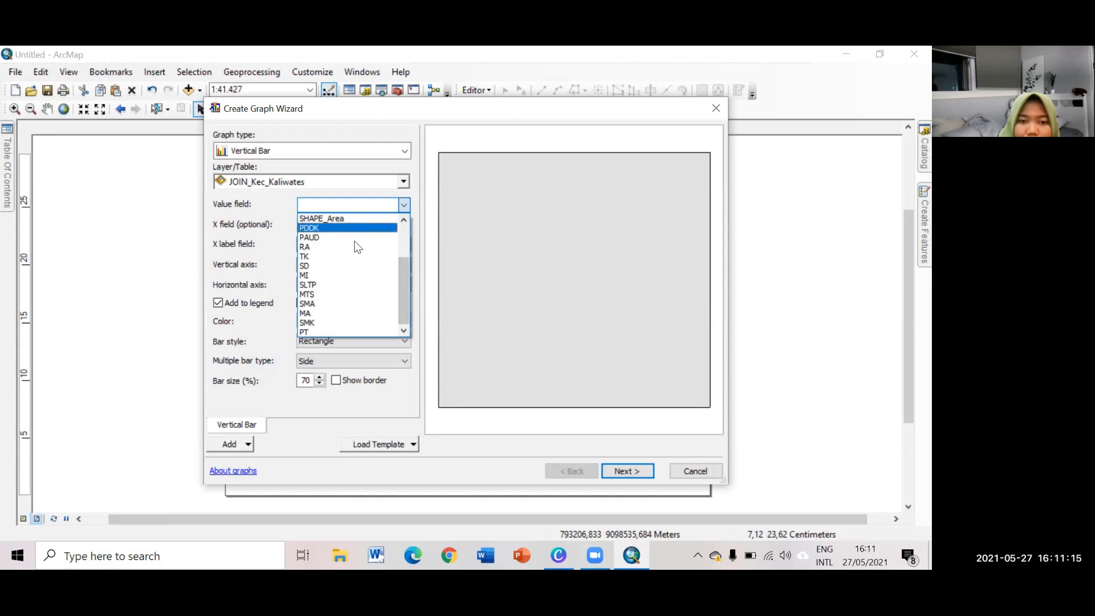
left_click(372, 266)
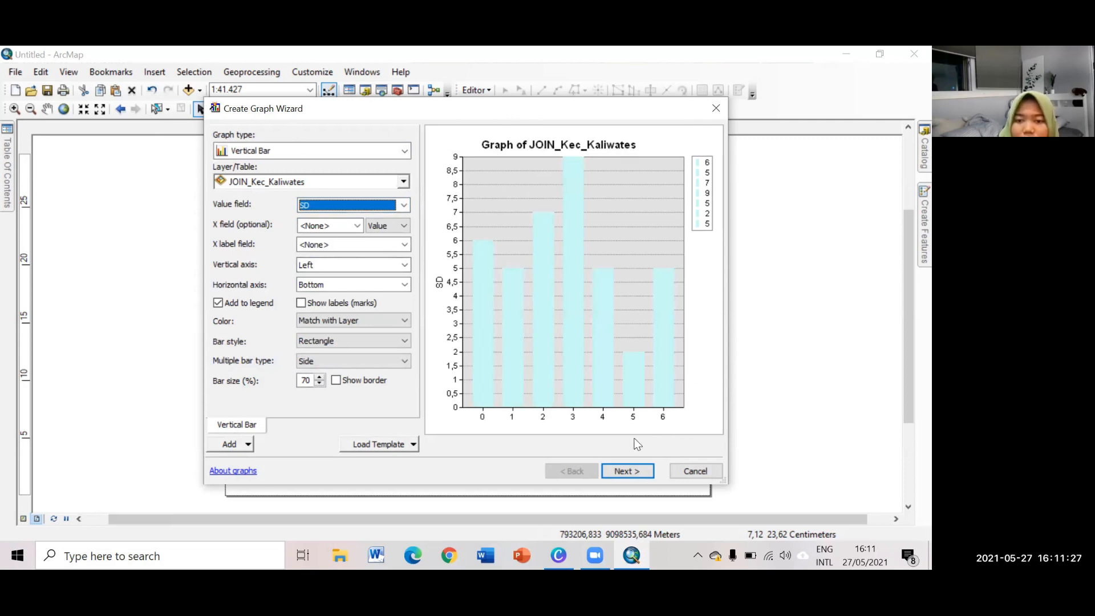
Set the graph's X field to NAMOBJ_1 in descending order and its X label field to NAMOBJ
left_click(358, 226)
left_click_drag(360, 262, 358, 314)
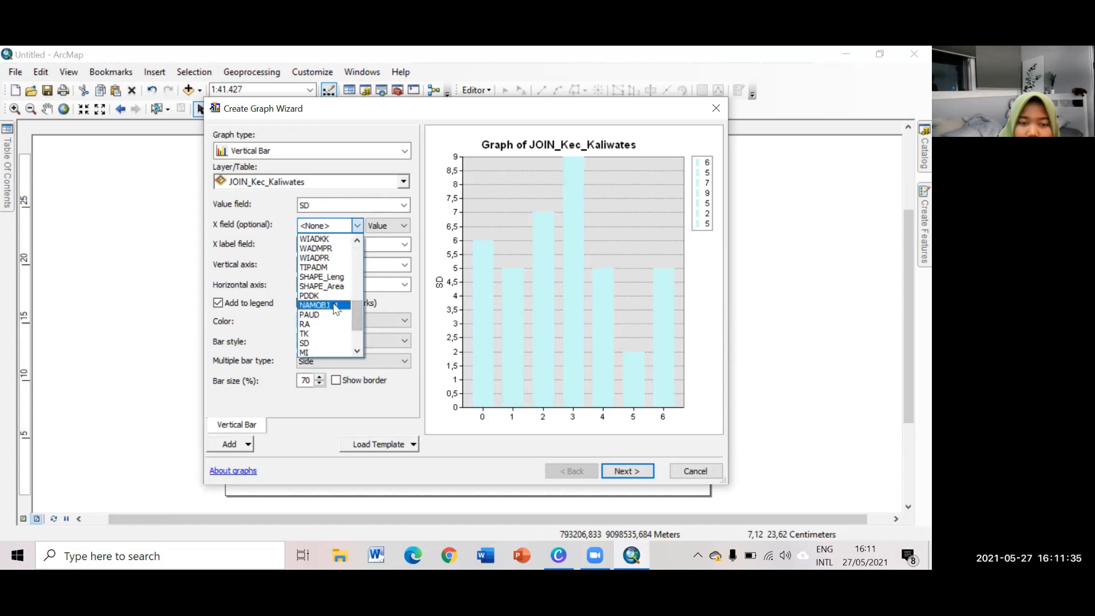
left_click(335, 306)
left_click(392, 225)
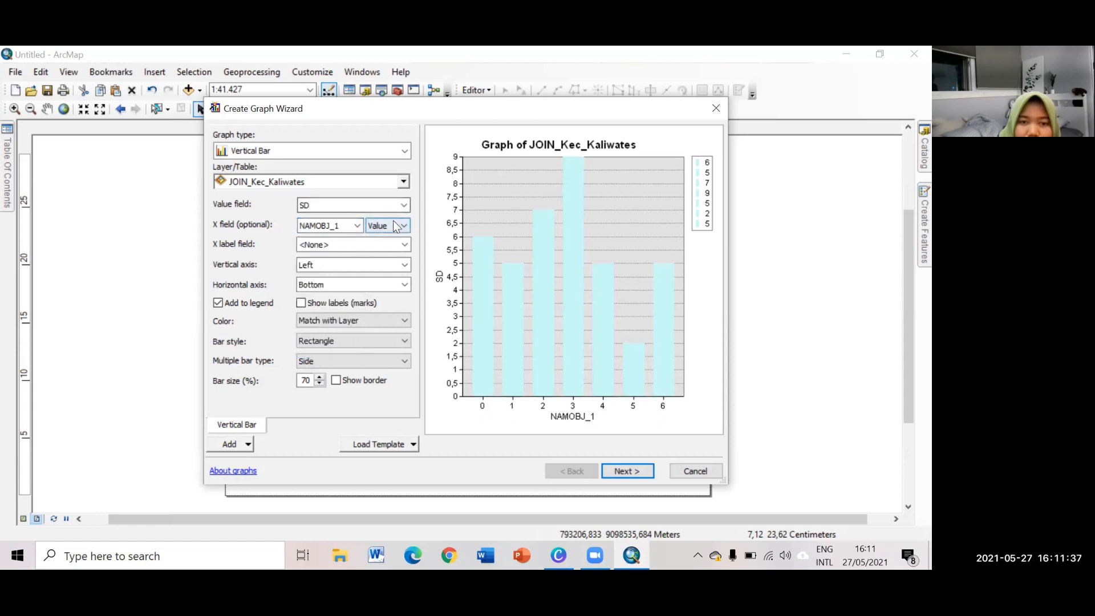
left_click(393, 258)
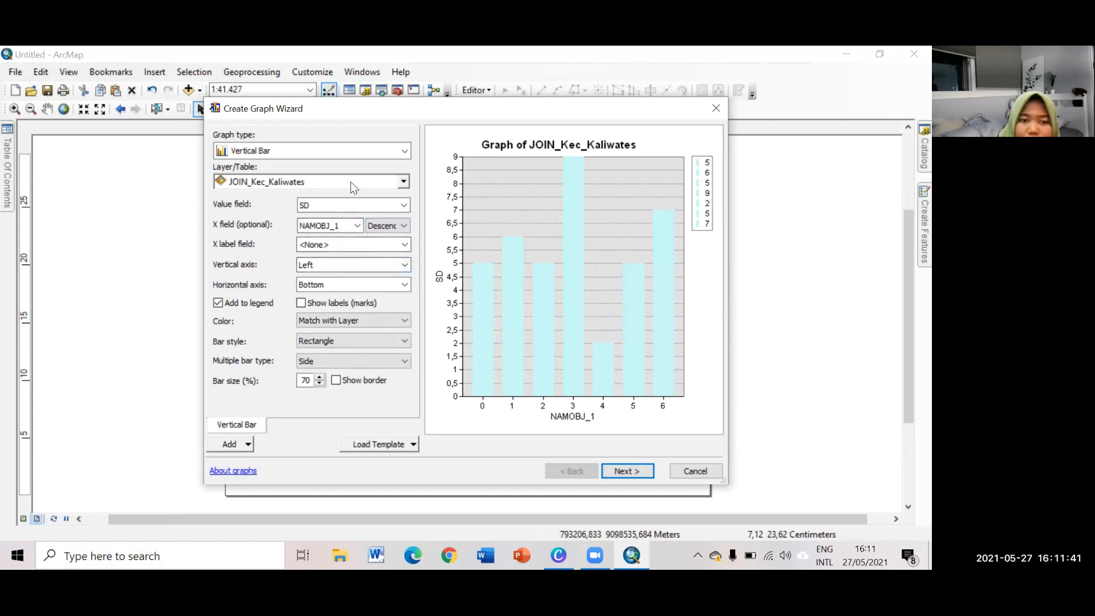
left_click(405, 245)
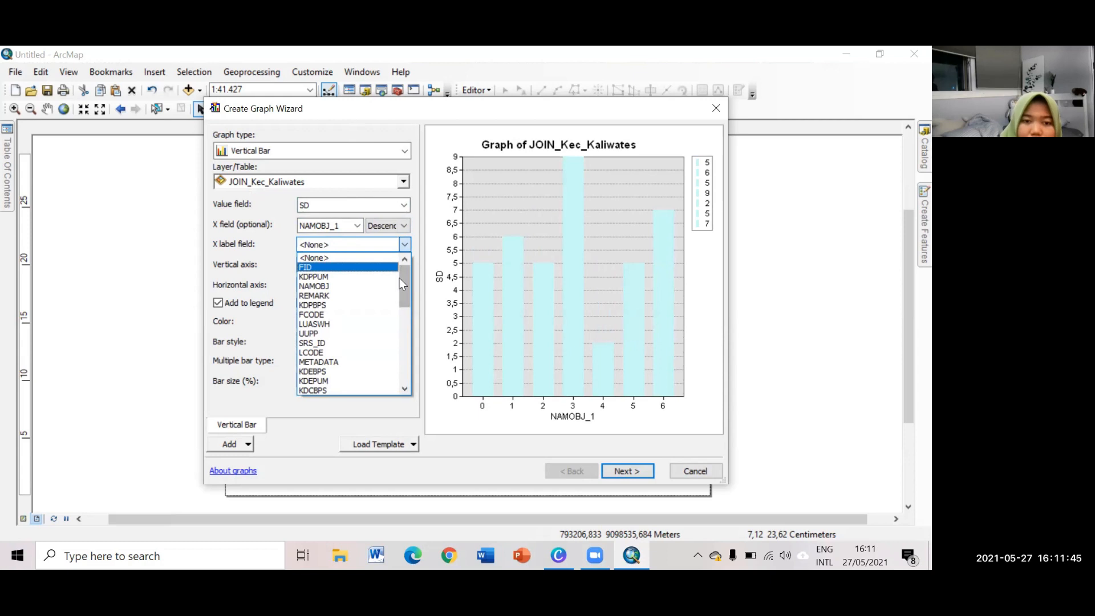
mouse_move(405, 282)
left_mouse_down()
mouse_move(410, 291)
mouse_move(410, 279)
left_mouse_up()
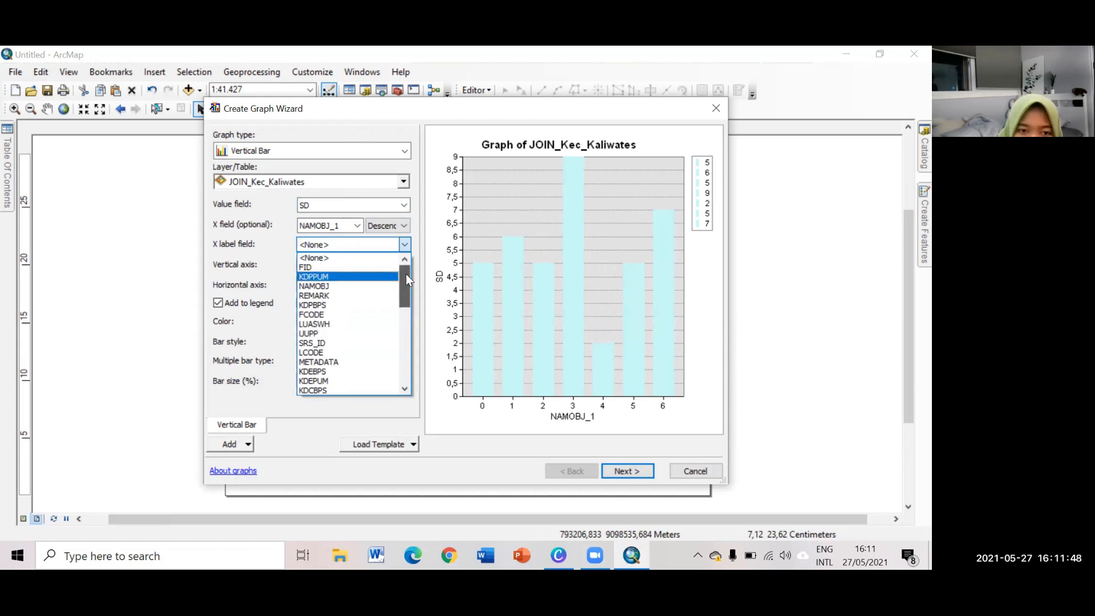
left_click(347, 285)
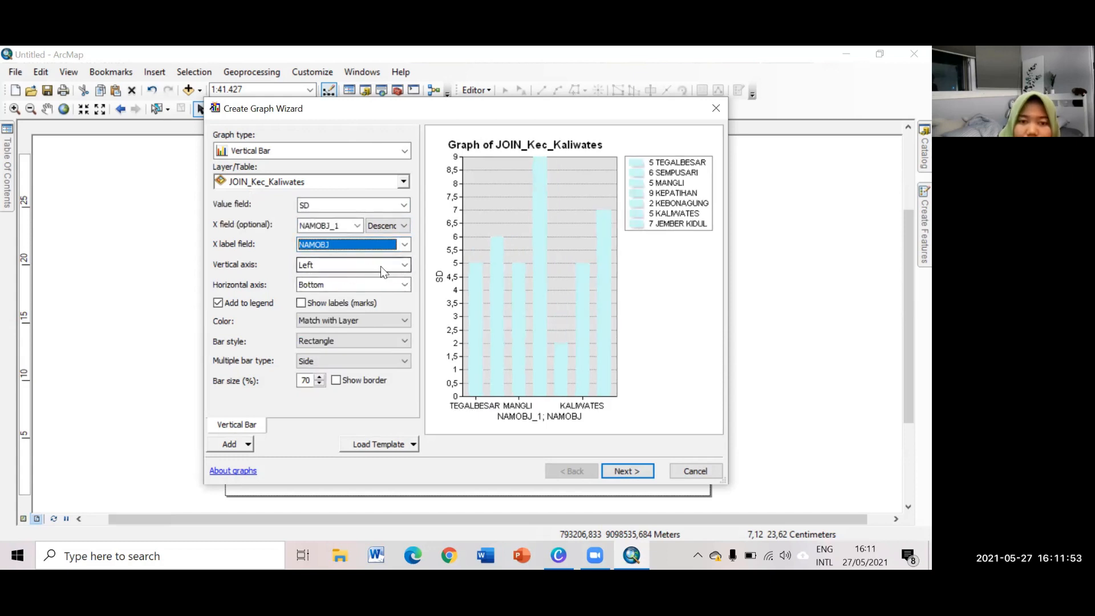
Try the Right vertical axis and the Top horizontal axis, restoring each to Left and Bottom
left_click(410, 268)
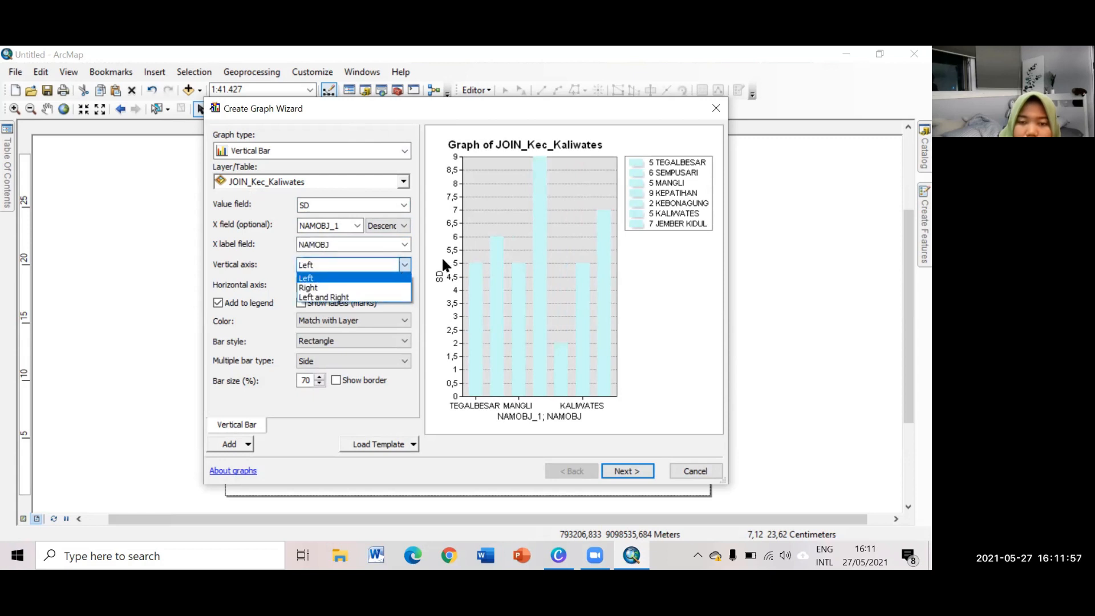
left_click(349, 286)
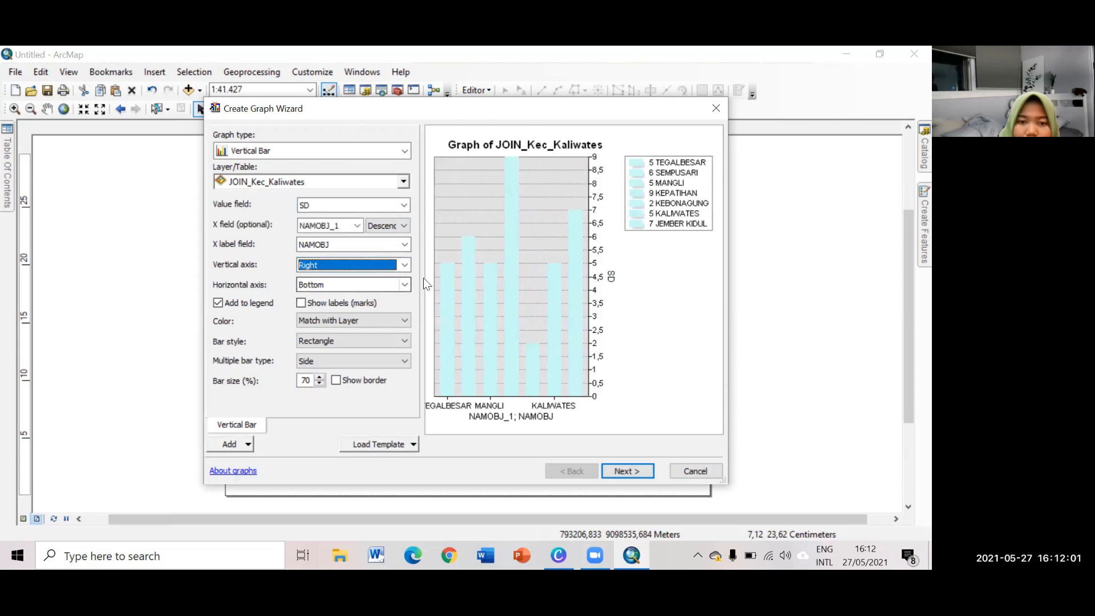
left_click(406, 264)
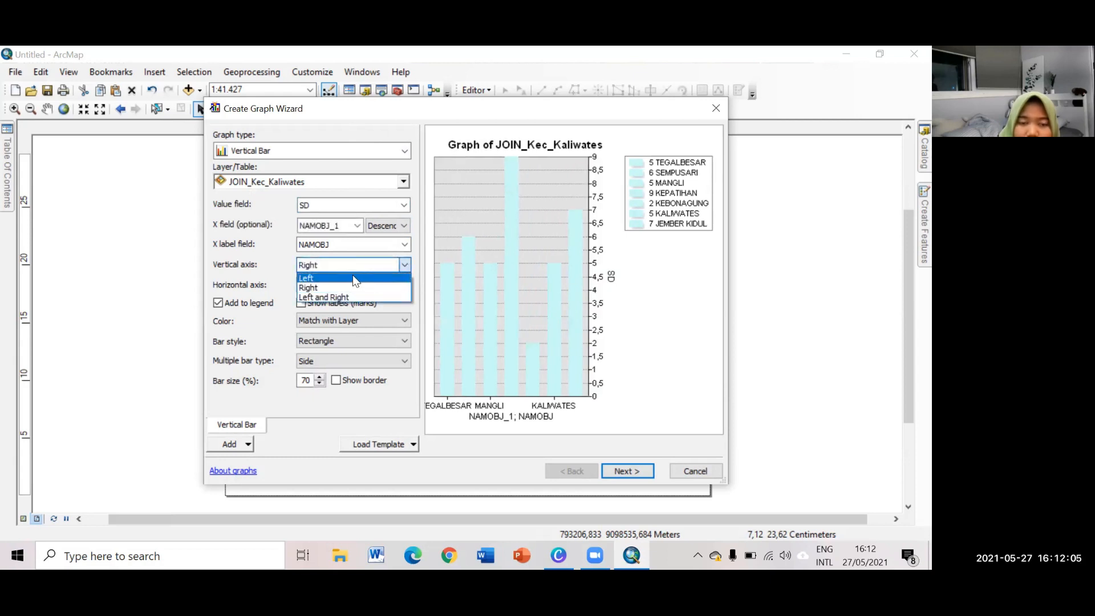
left_click(355, 279)
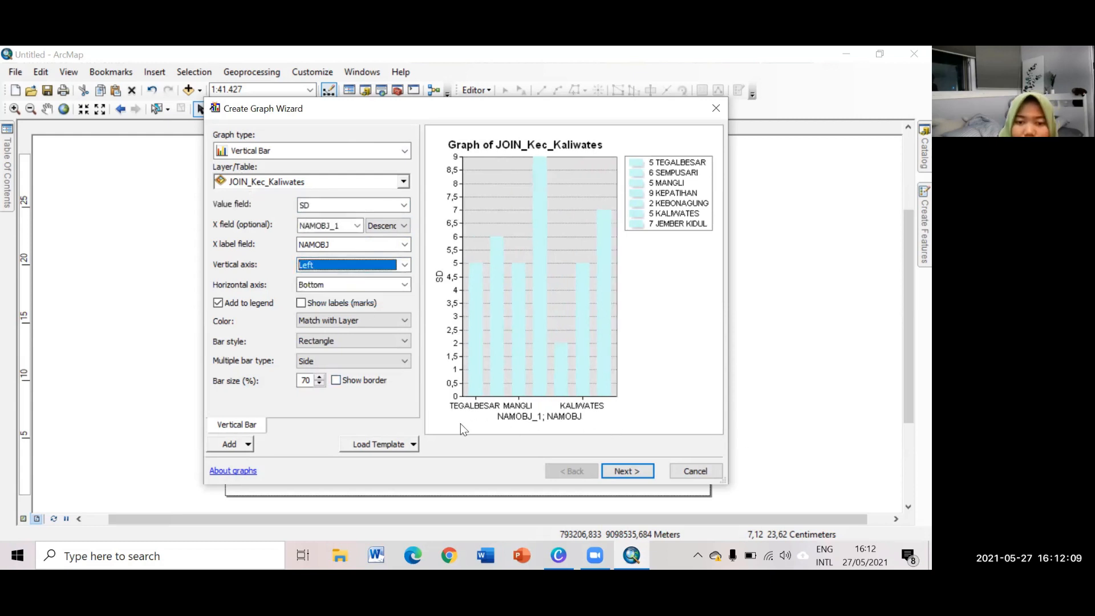
left_click(403, 285)
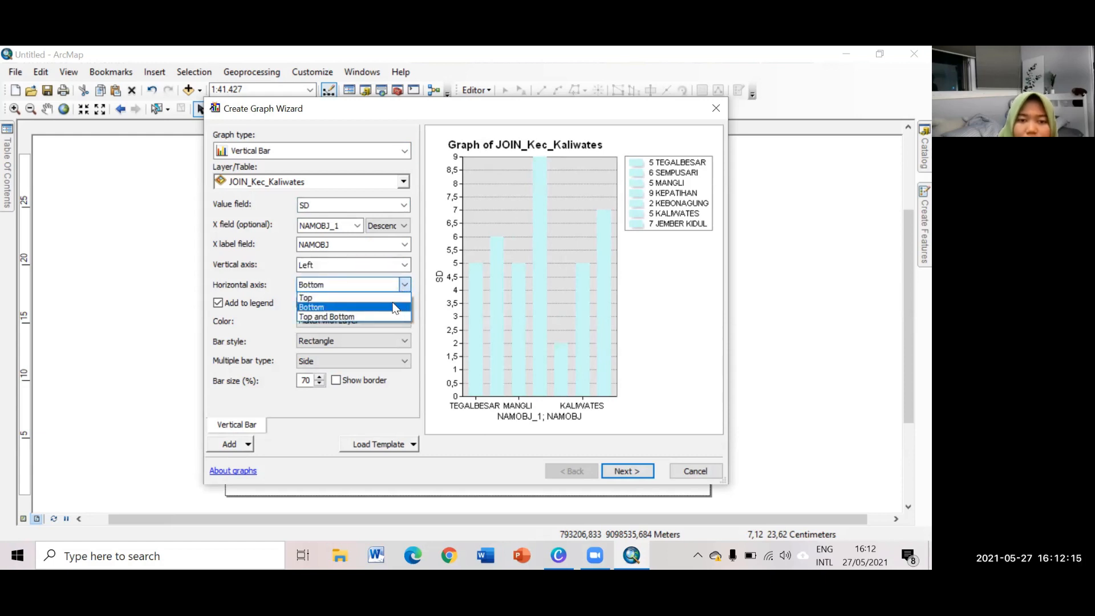
left_click(390, 298)
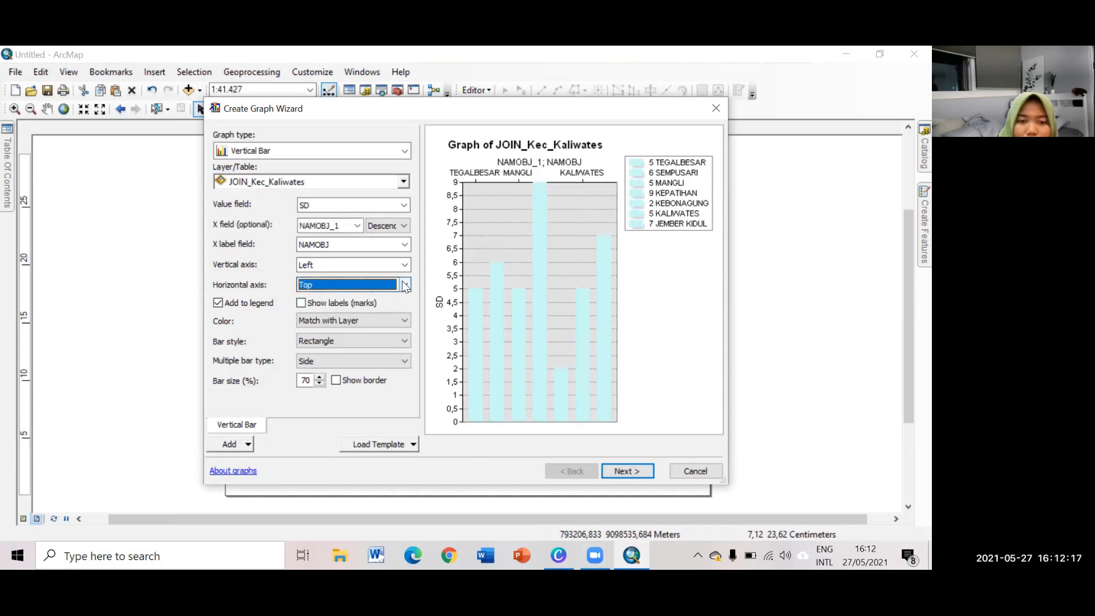
left_click(403, 285)
left_click(368, 303)
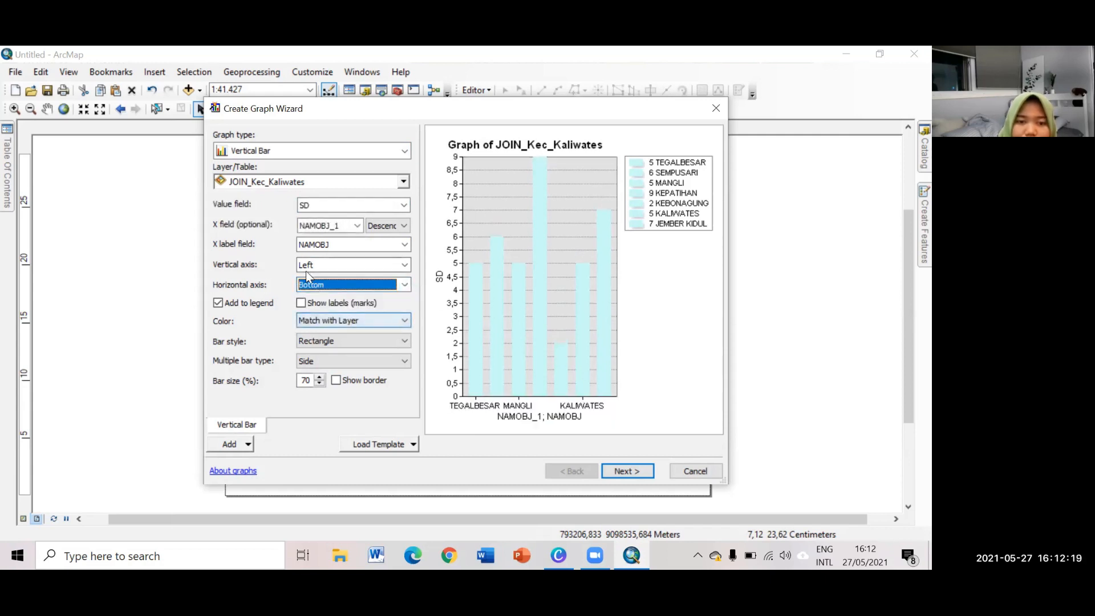
Preview the labels on the graph's bars and turn them off again
left_click(301, 303)
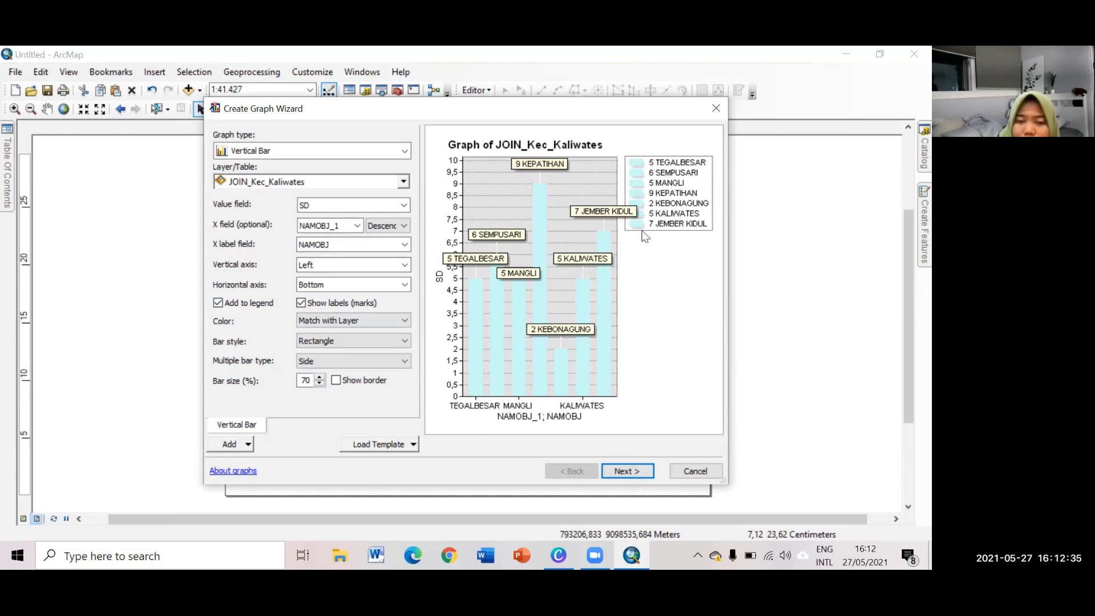
left_click(301, 304)
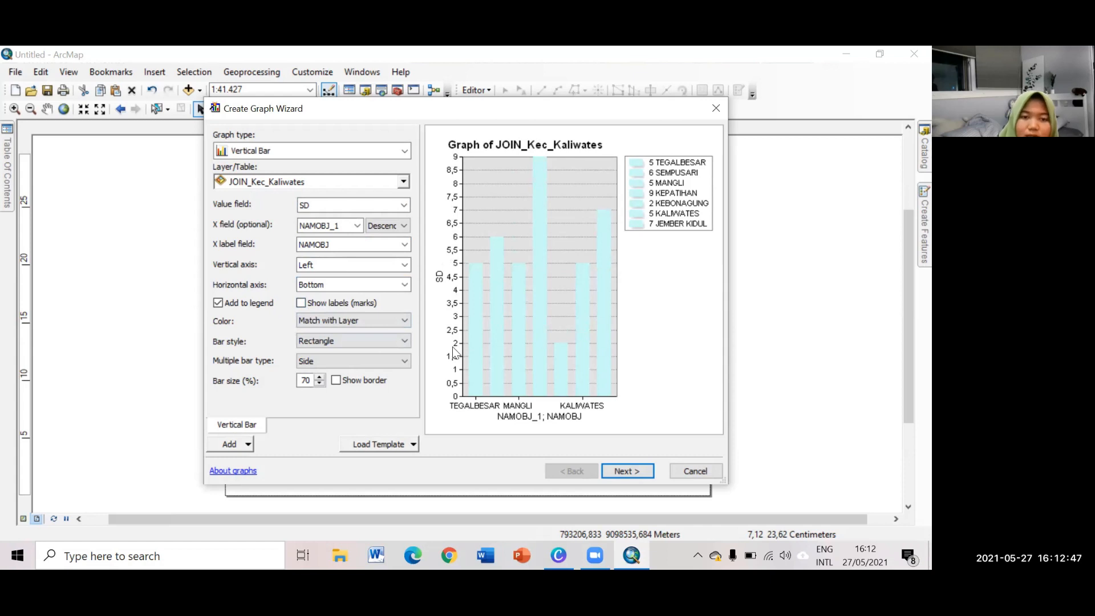
Color the graph's bars with the Pastel palette
left_click(397, 321)
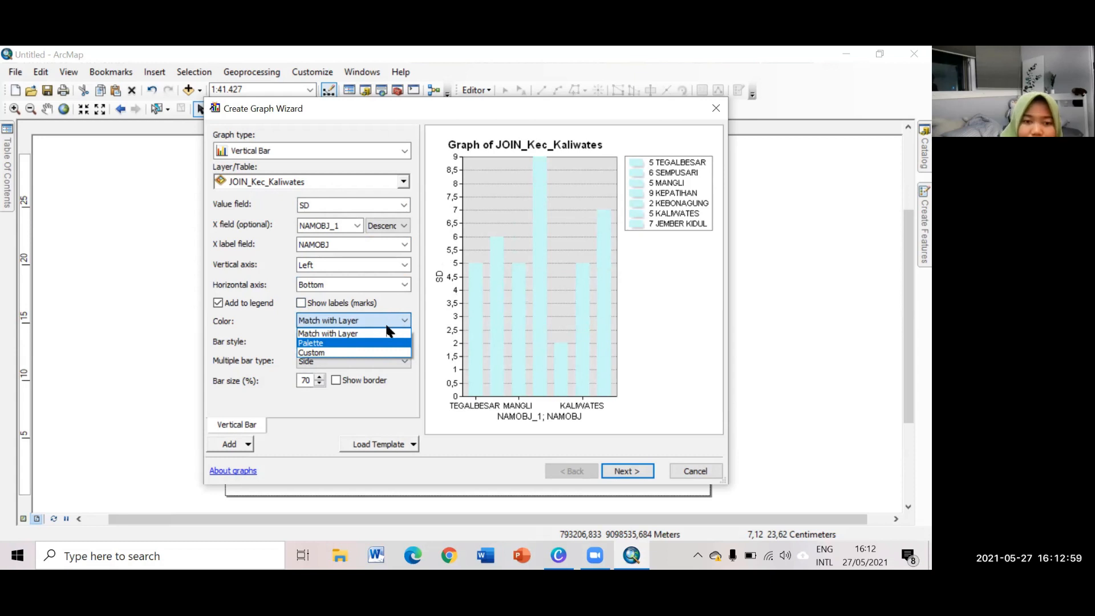
left_click(348, 343)
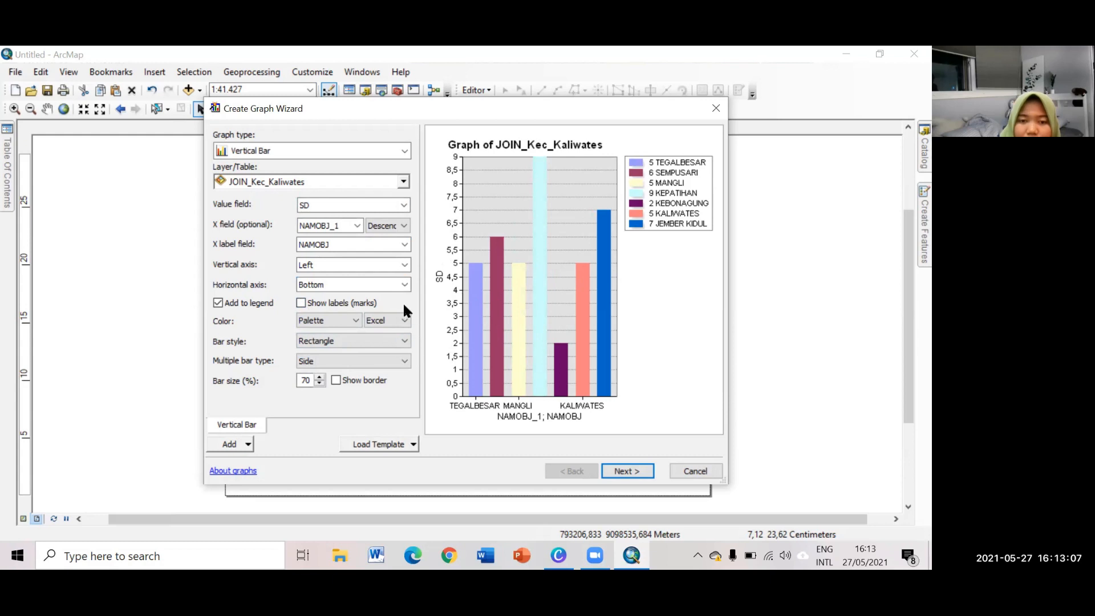
left_click(355, 321)
left_click(382, 324)
left_click(390, 324)
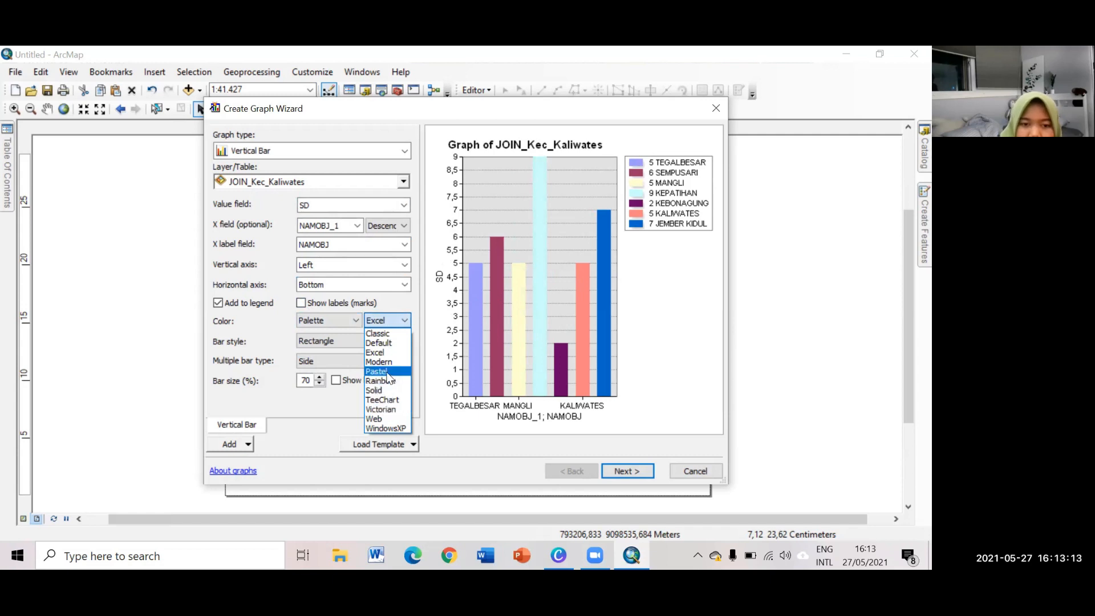
left_click(382, 371)
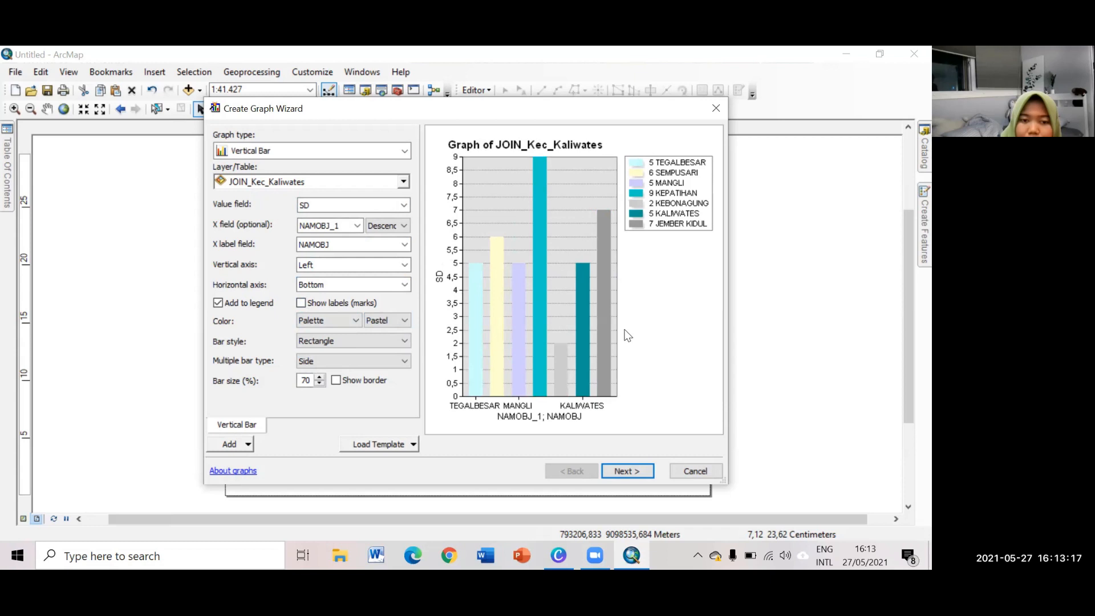
Try the Pyramid, Ellipse, Cone and Diamond bar styles, restore Rectangle, and preview the bar borders before turning them off again
left_click(358, 340)
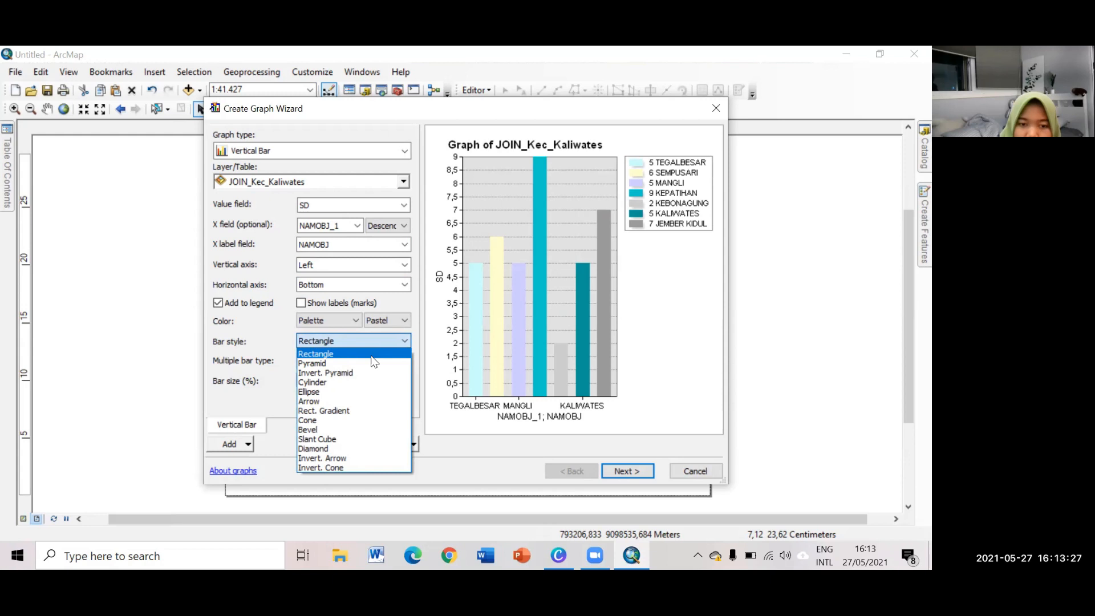
left_click(374, 364)
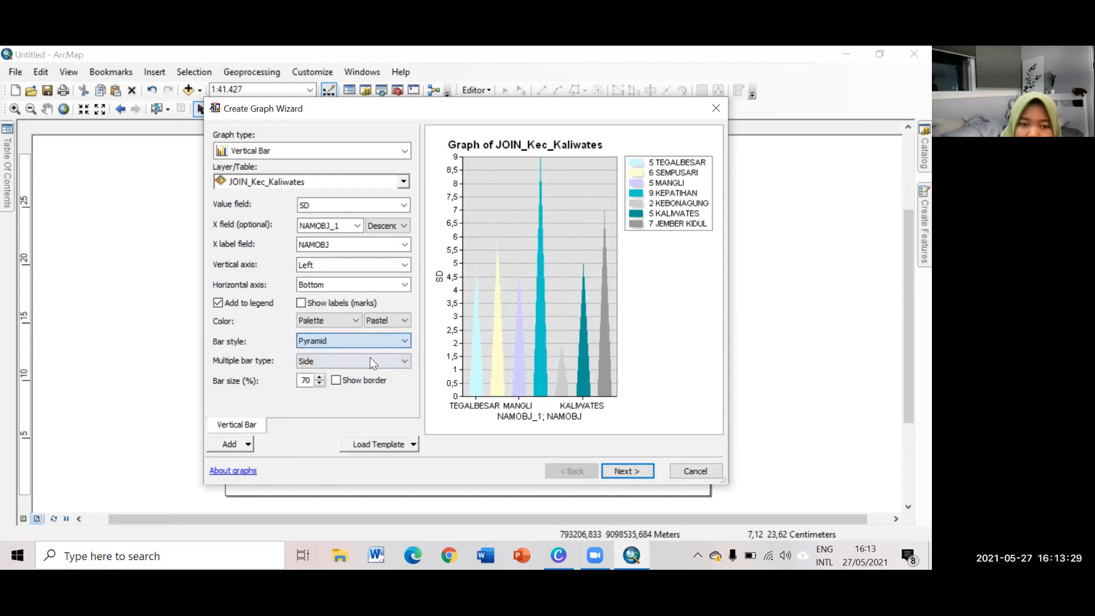
left_click(391, 340)
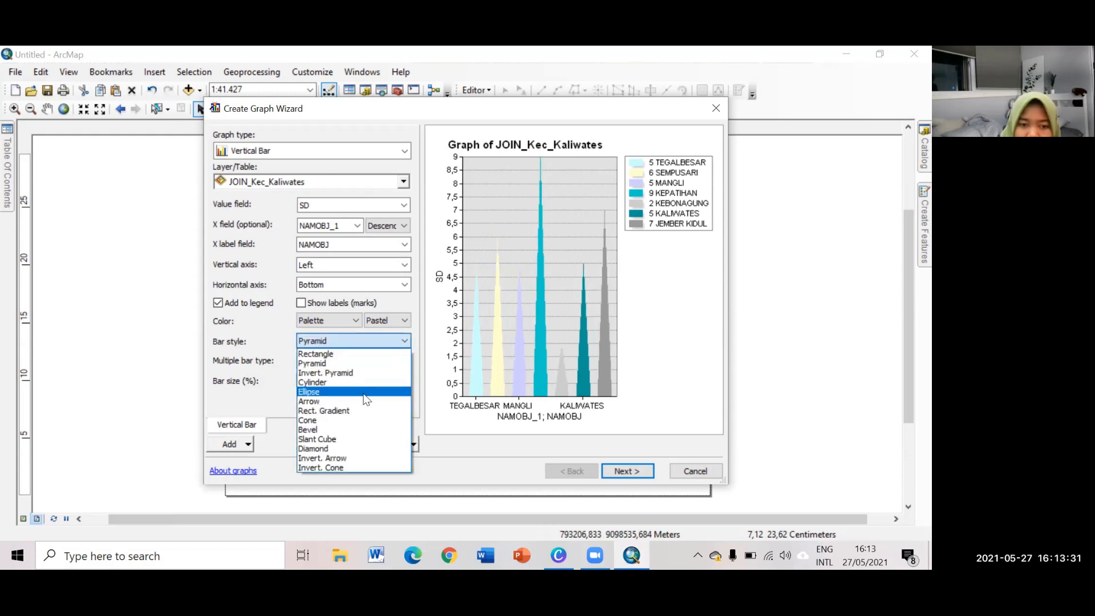
left_click(361, 391)
left_click(398, 342)
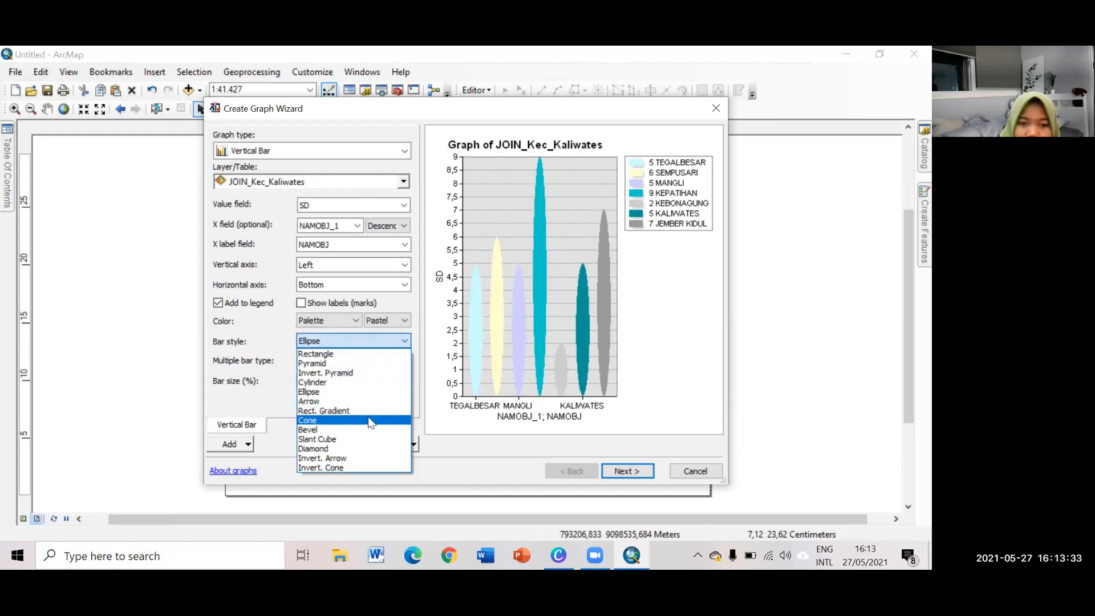
left_click(368, 420)
left_click(403, 341)
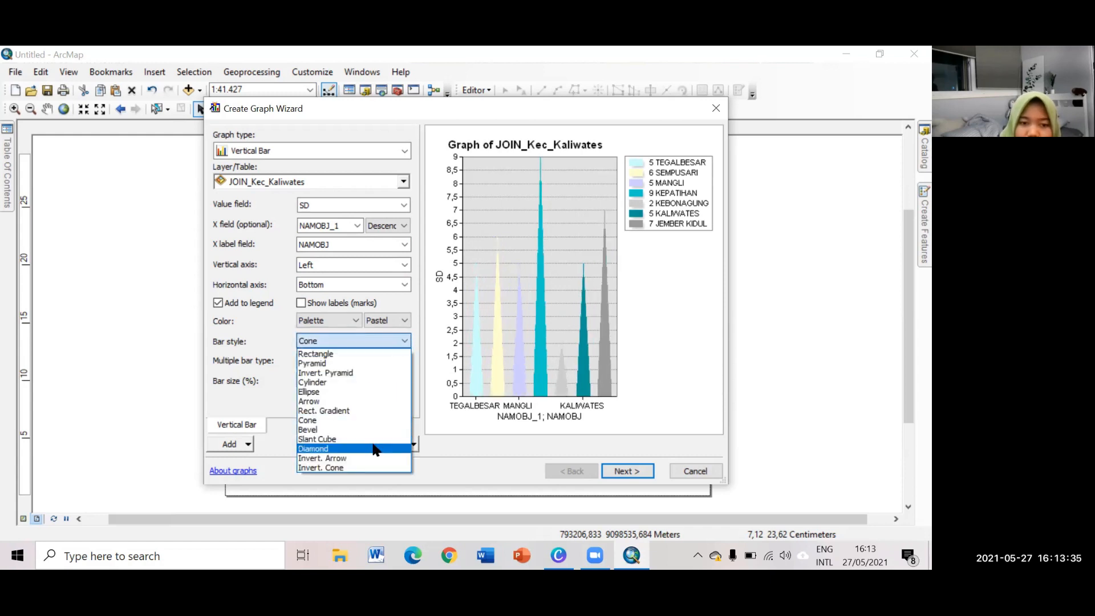
left_click(369, 448)
left_click(385, 344)
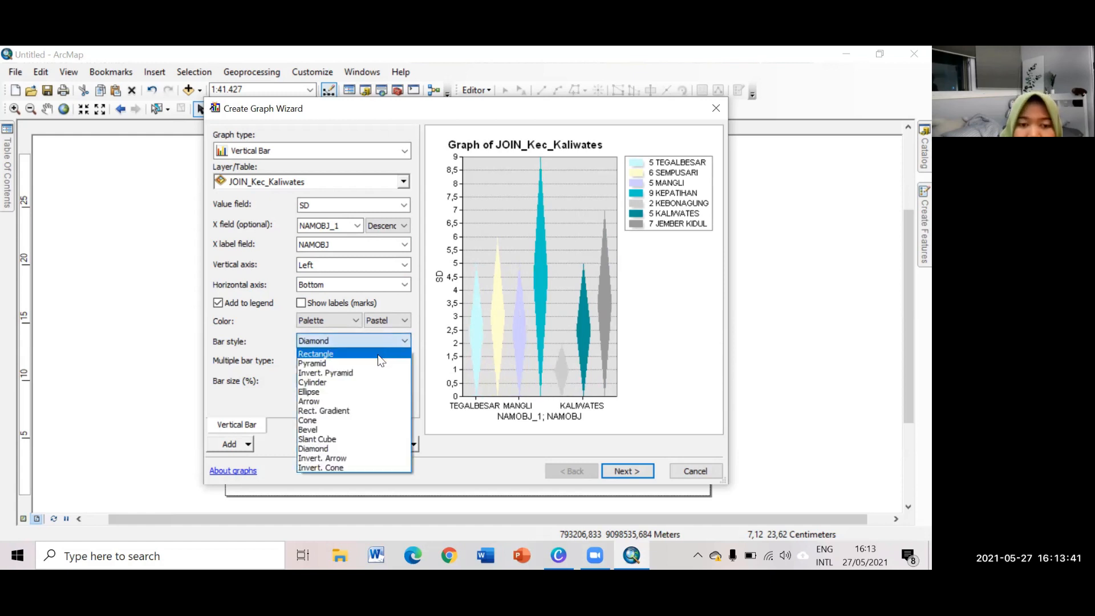
left_click(378, 354)
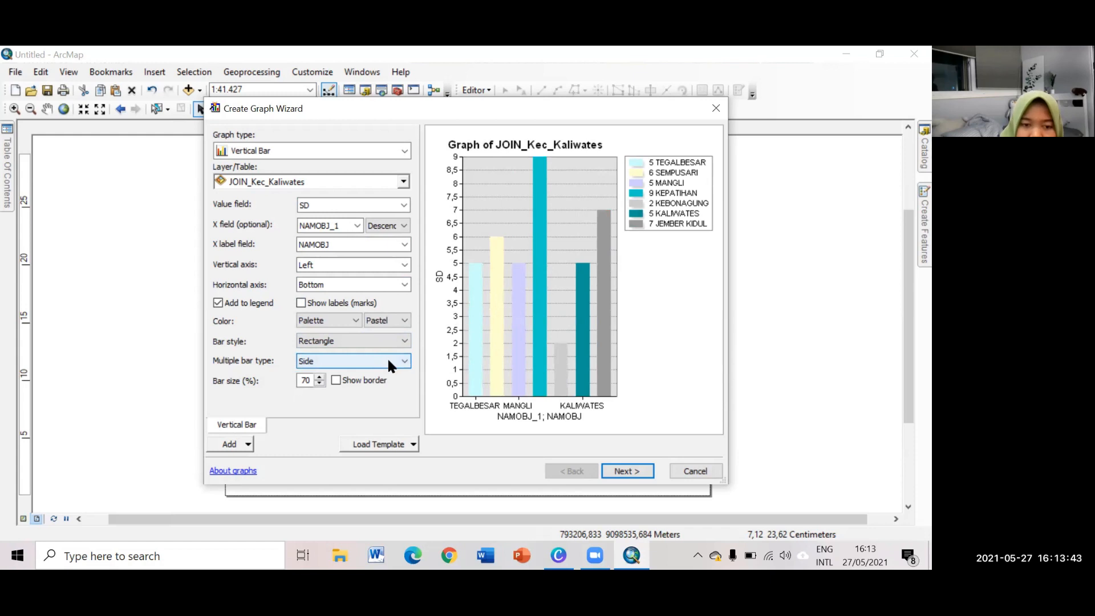
left_click(335, 380)
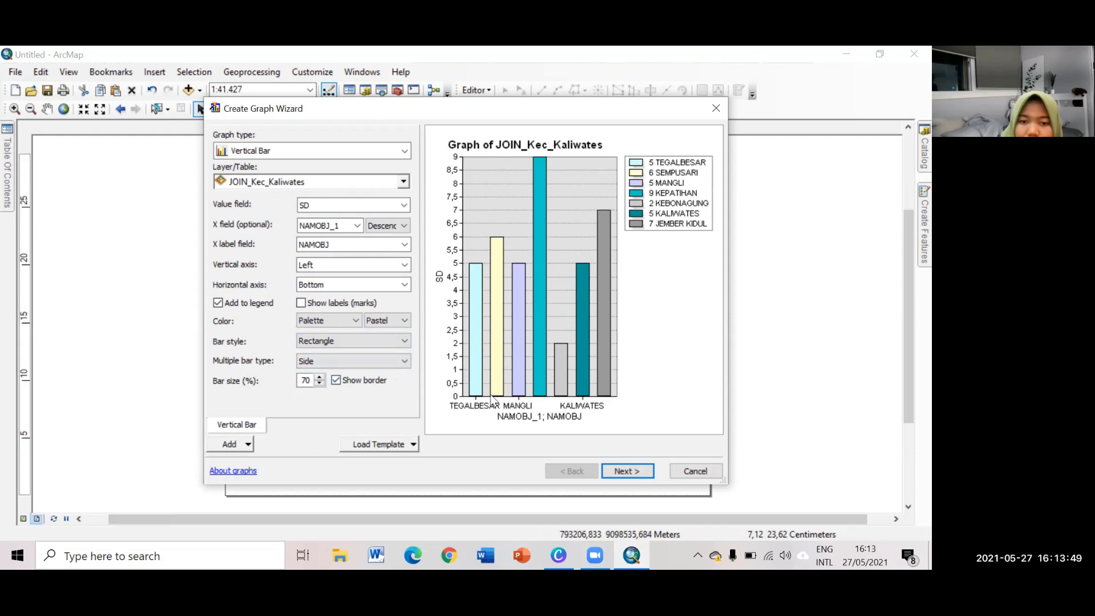
left_click(336, 381)
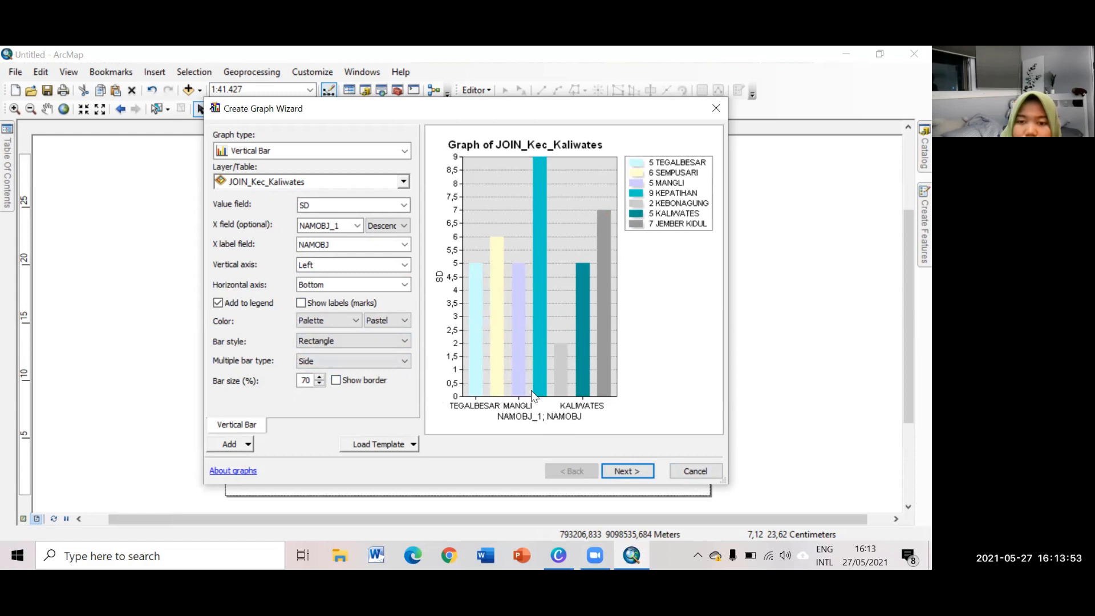
Proceed to the general graph properties and set the graph's title to "JUMLAH FASILITAS PENDIDIKAN SD"
left_click(626, 471)
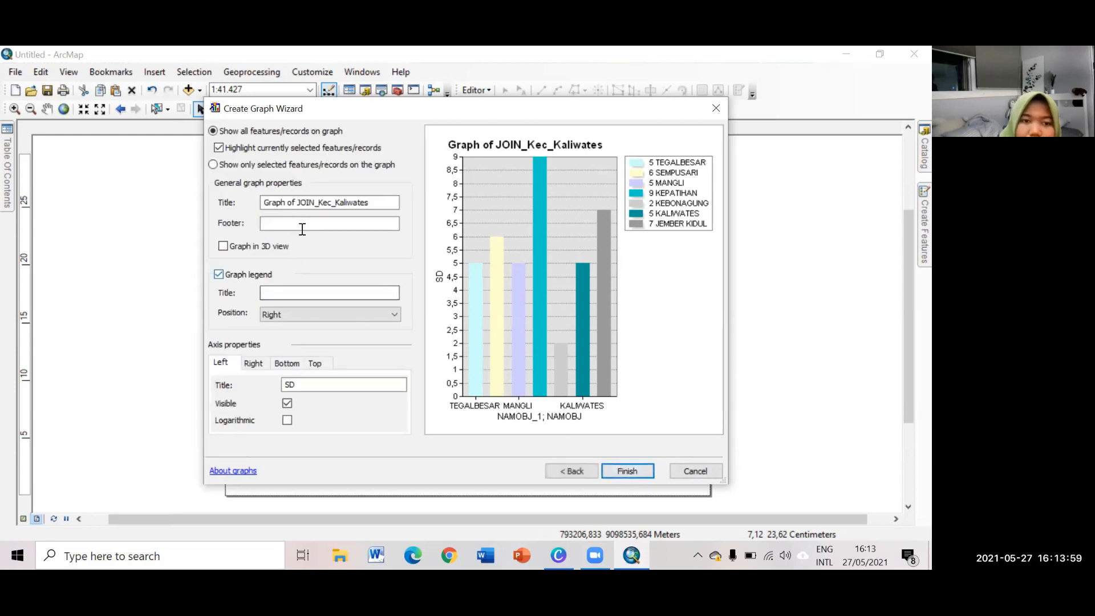
left_click_drag(368, 202, 258, 198)
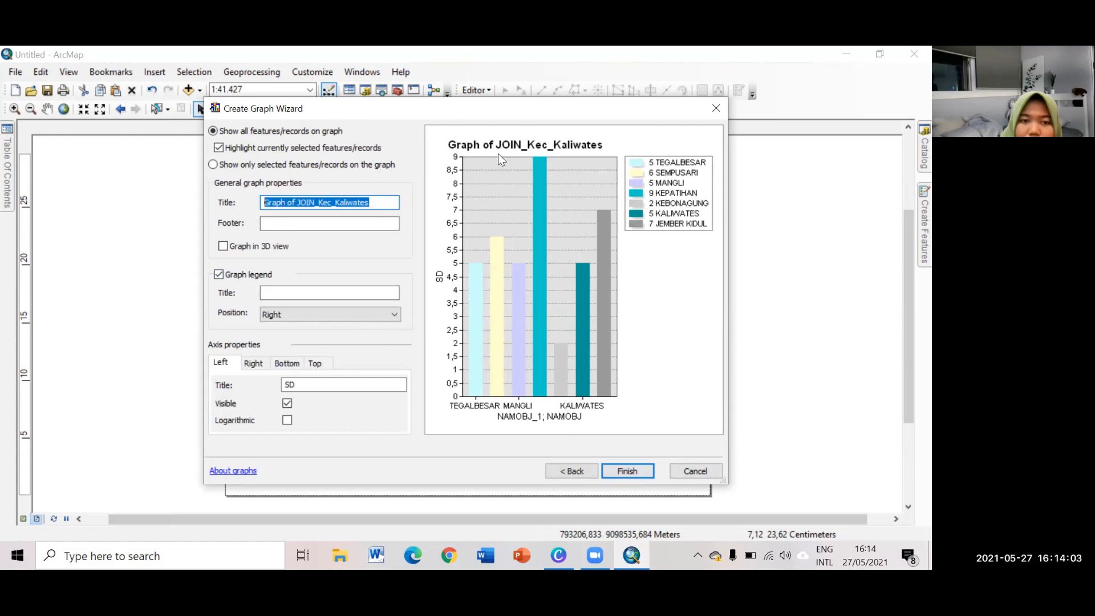
key("BackSpace")
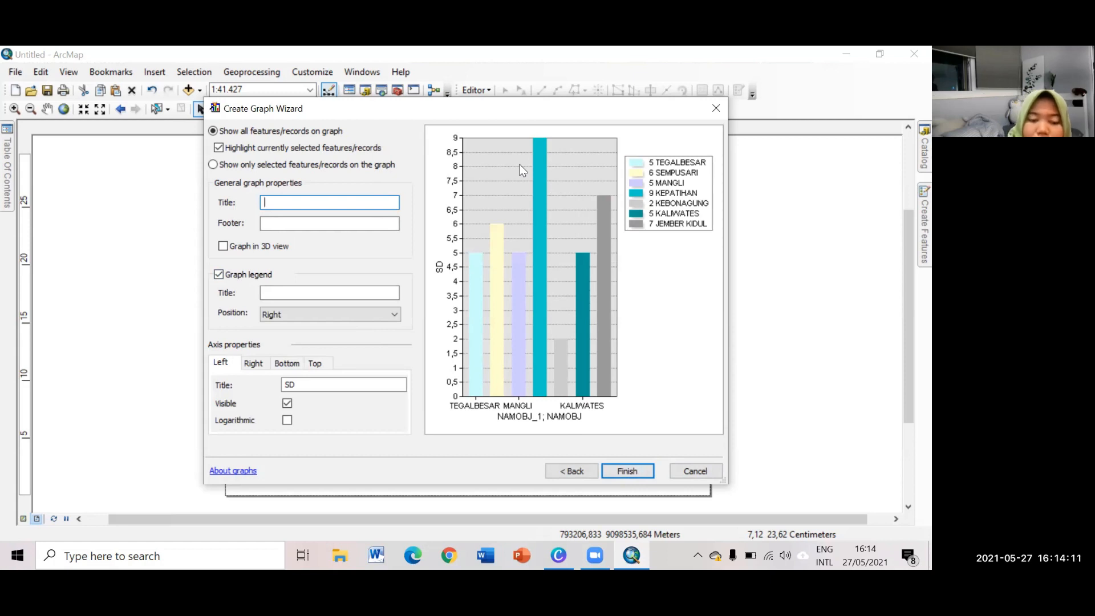
type("J")
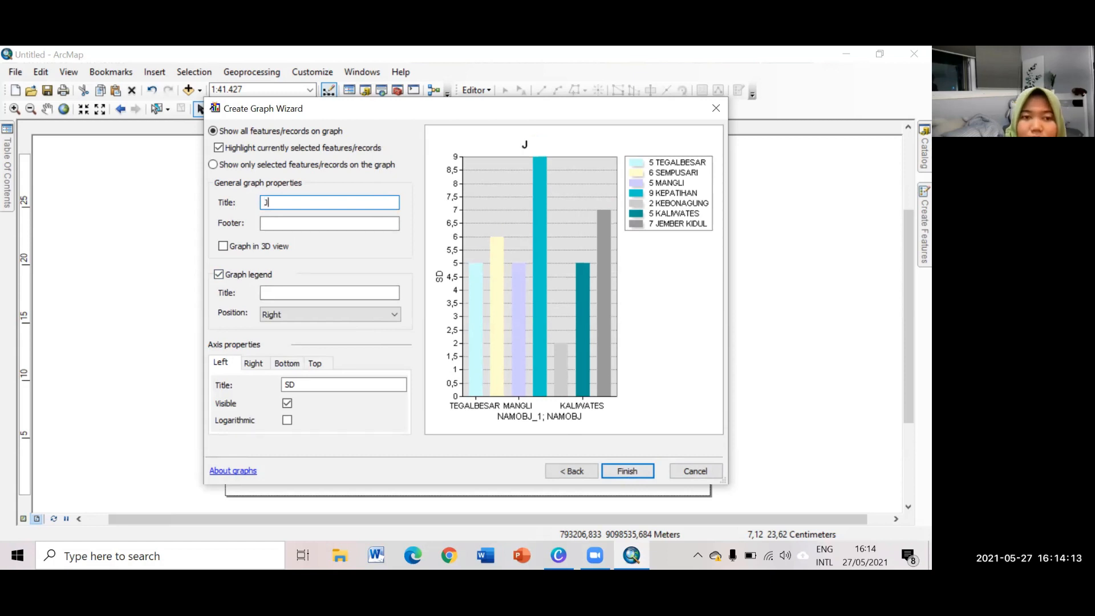
type("UML")
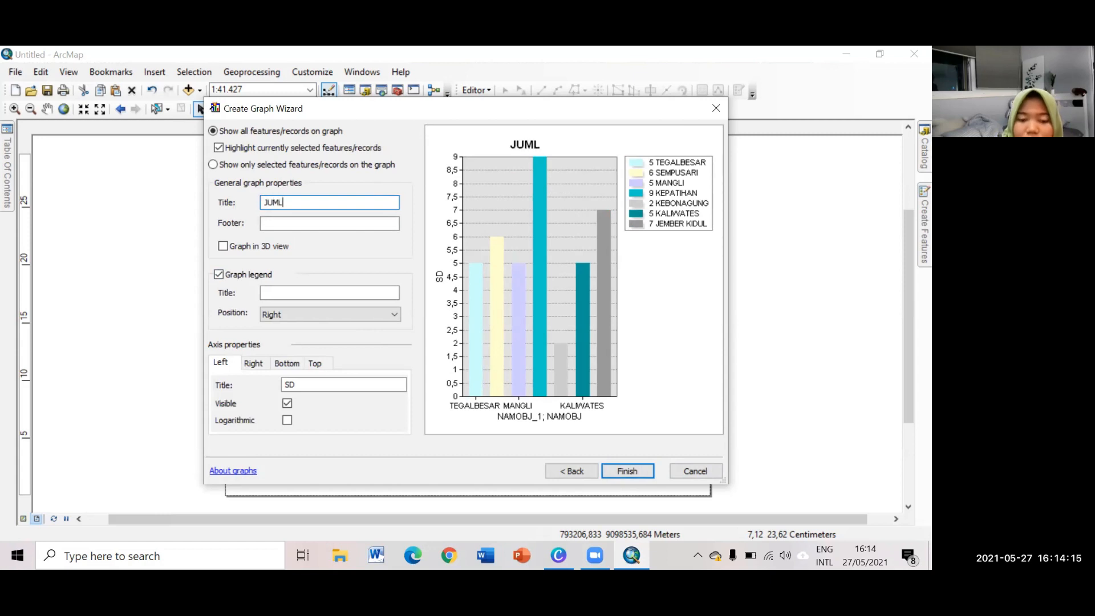
type("AH FAS")
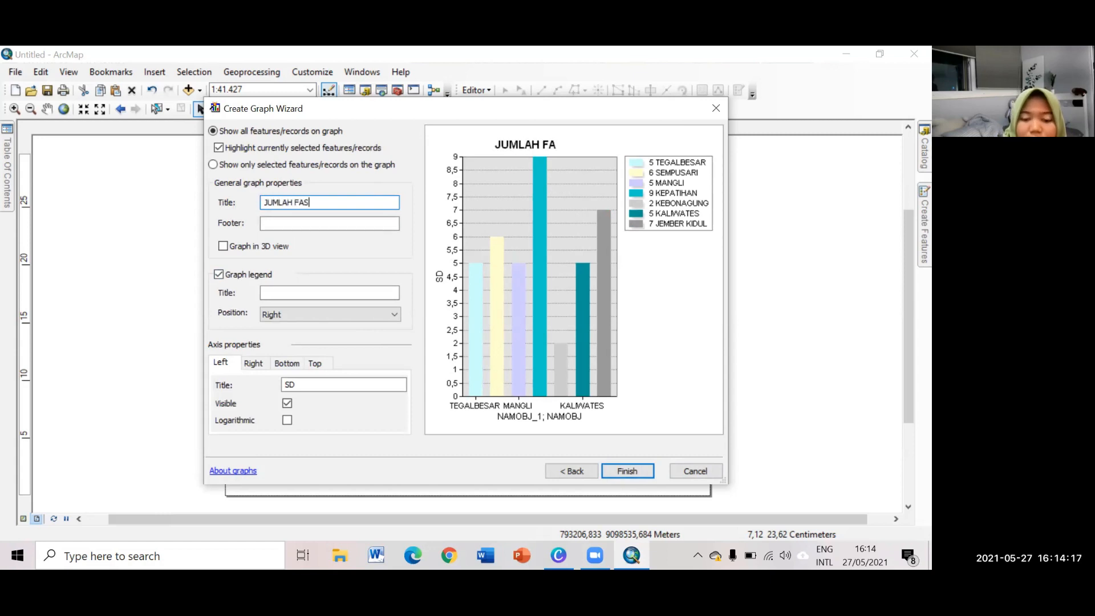
type("ILITAS ")
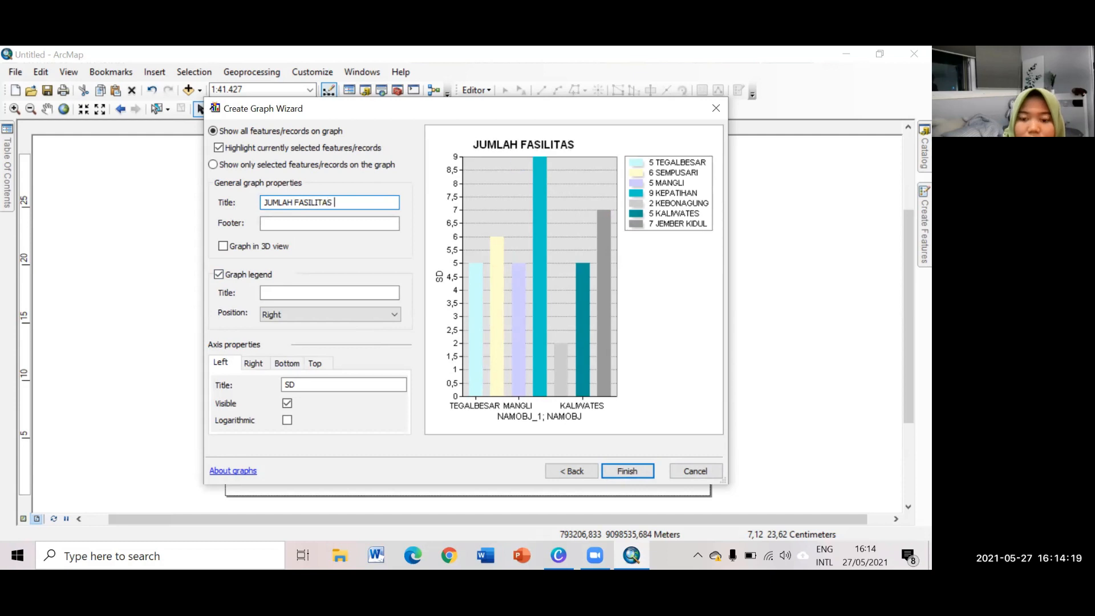
type("PENDIDIKAN ")
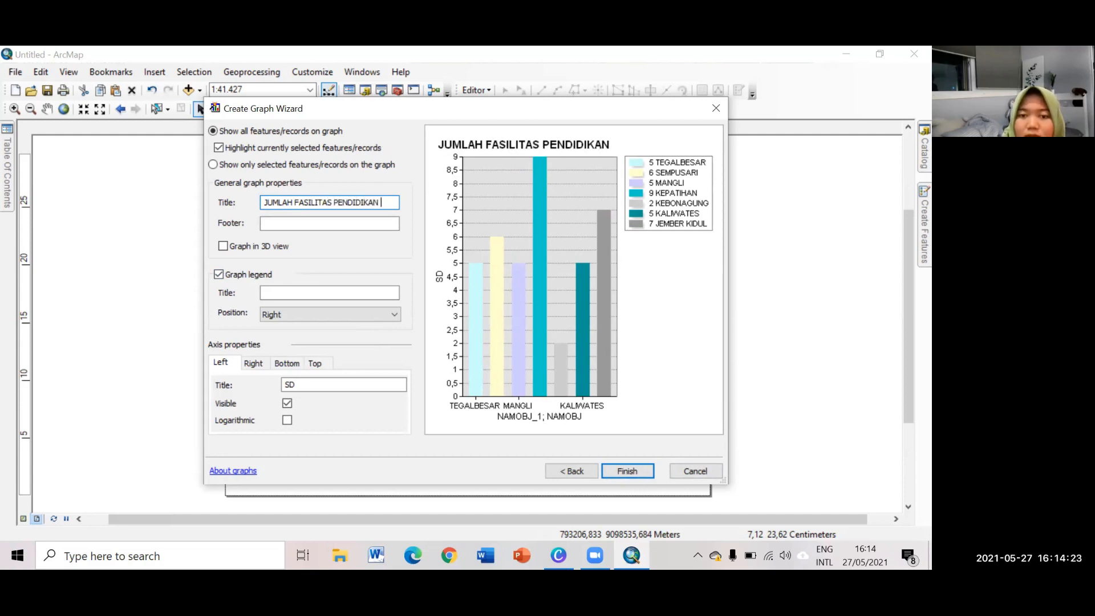
type("SD")
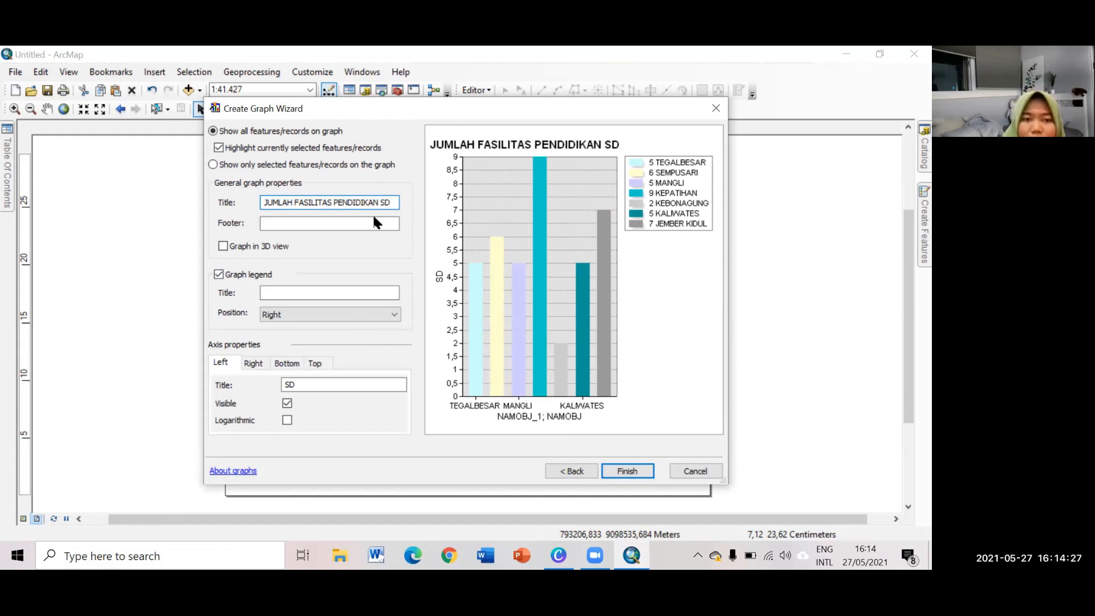
Set the graph's footer to "Sumber : BPS 2020" and preview the 3D view, turning it off again
left_click(341, 222)
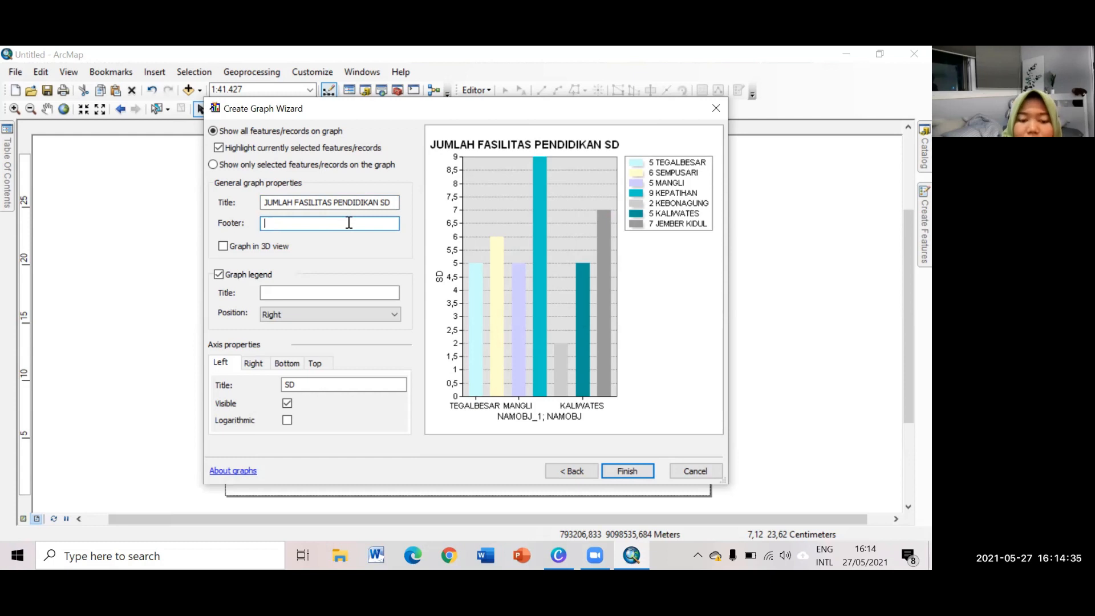
type("Sumber : BPS ")
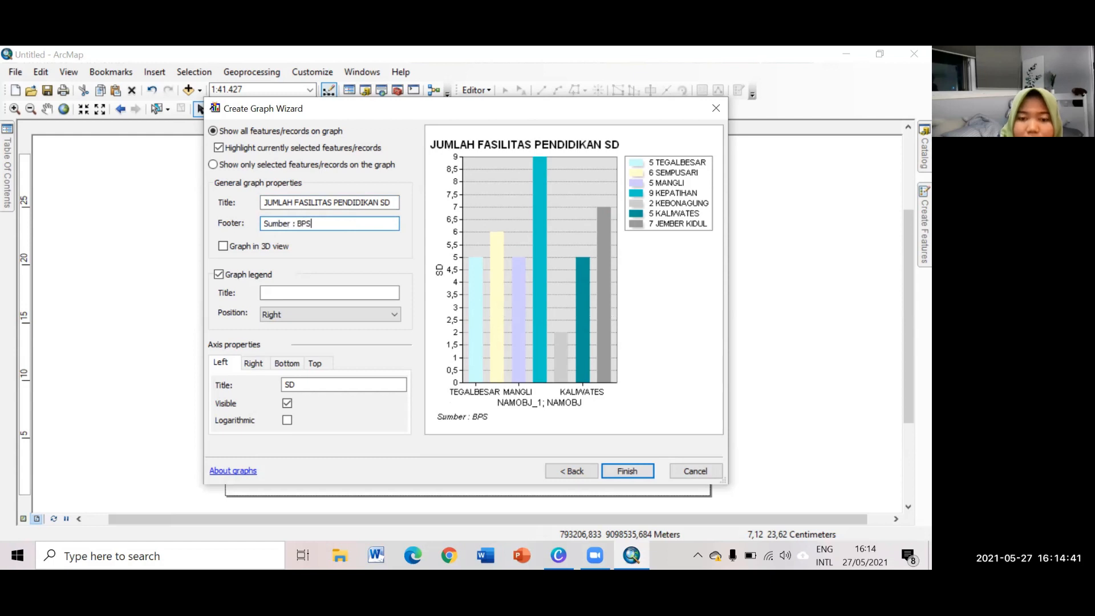
type("2020")
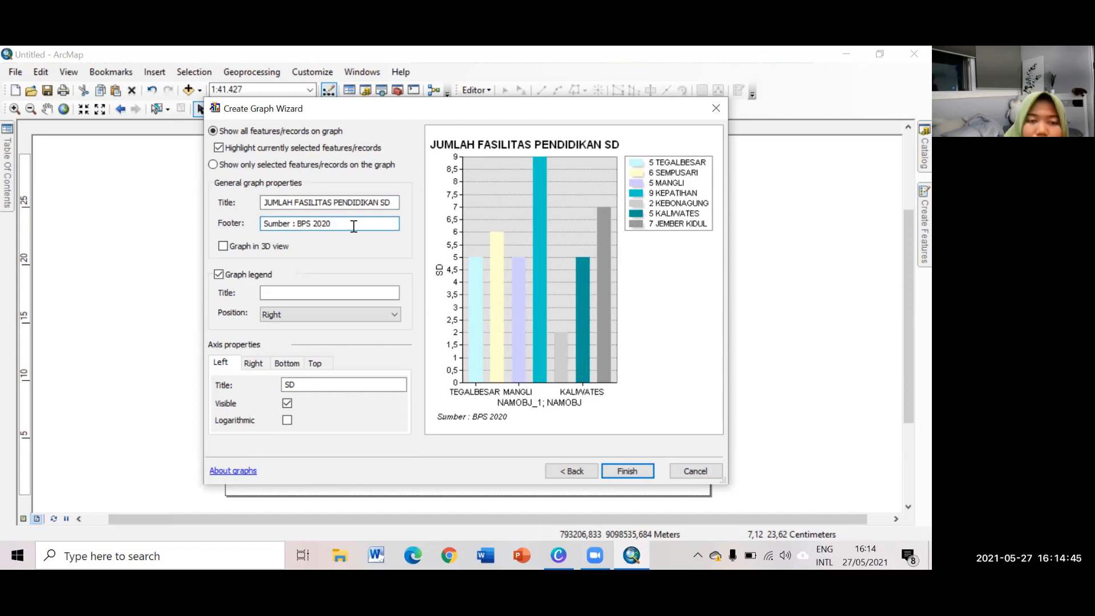
left_click(223, 246)
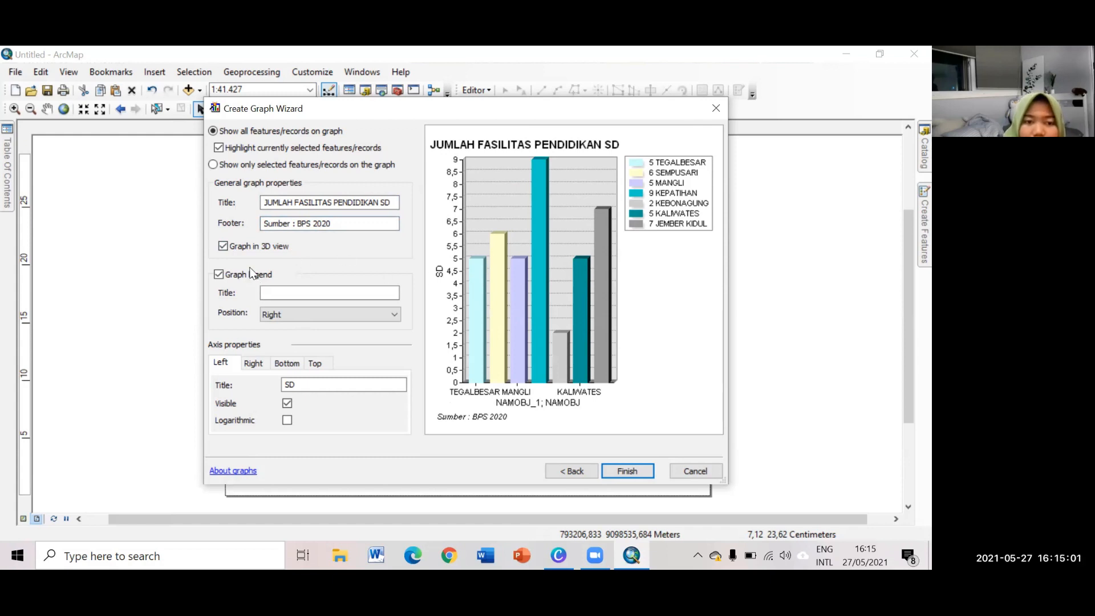
left_click(223, 246)
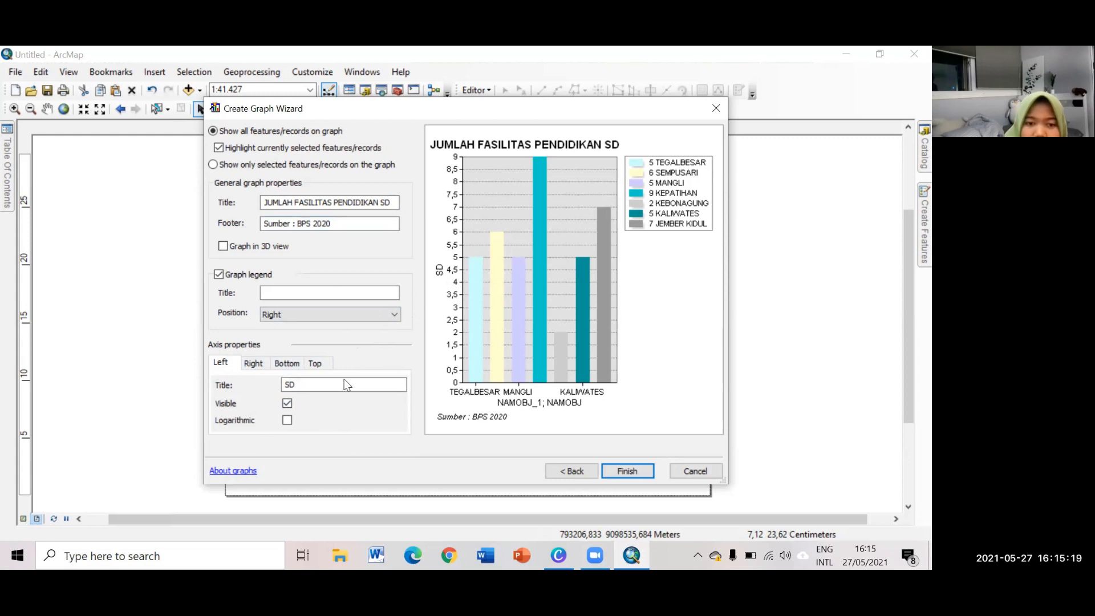
Change the bottom axis title to "KELURAHAN" and finish creating the graph
left_click(256, 363)
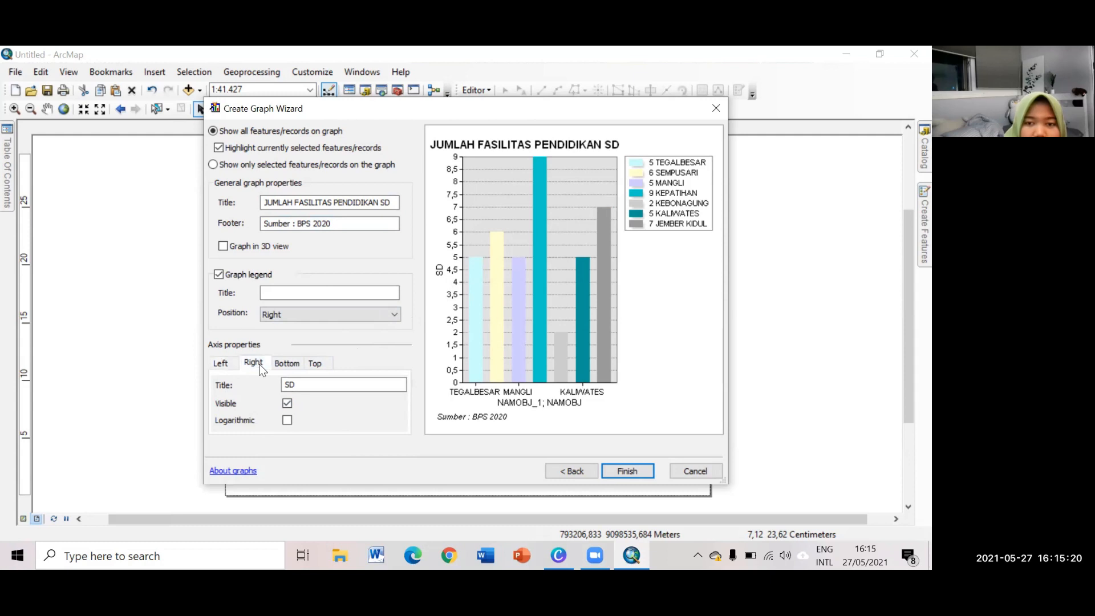
left_click(294, 363)
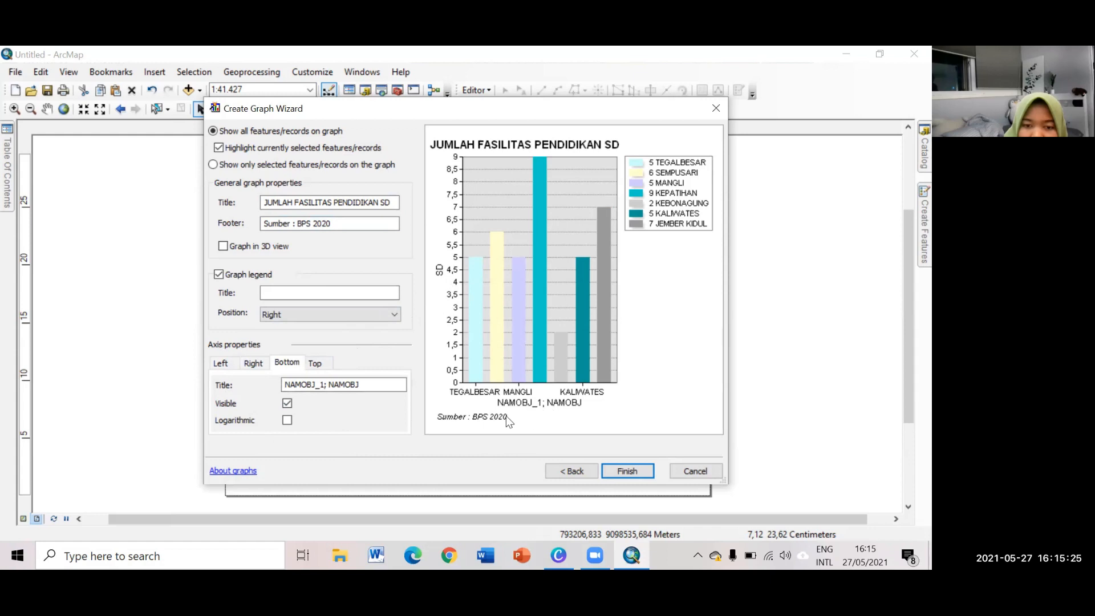
left_click_drag(361, 387, 274, 383)
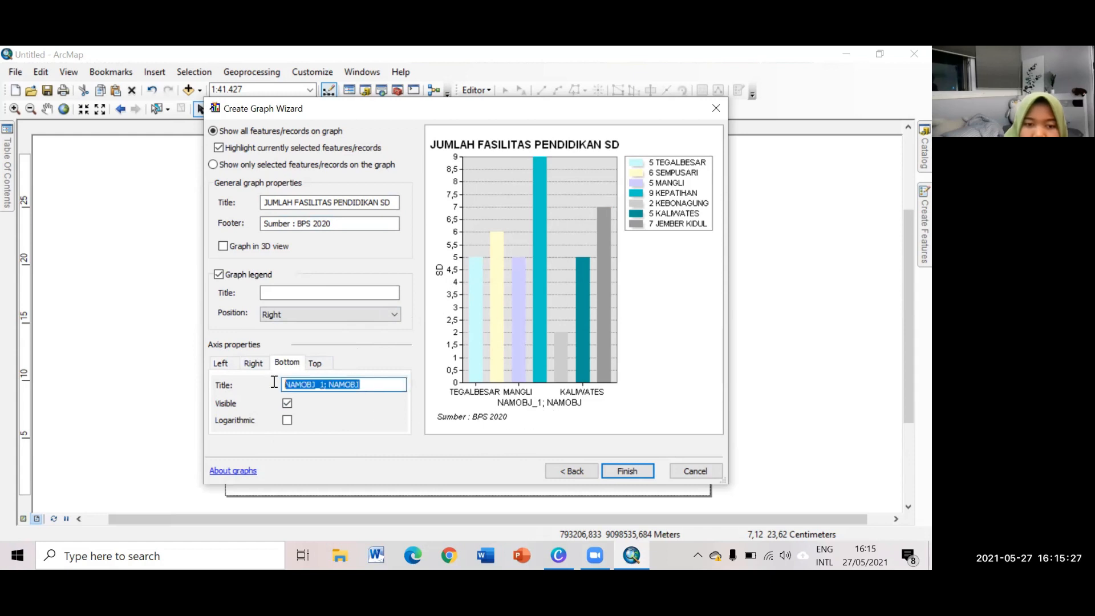
key("BackSpace")
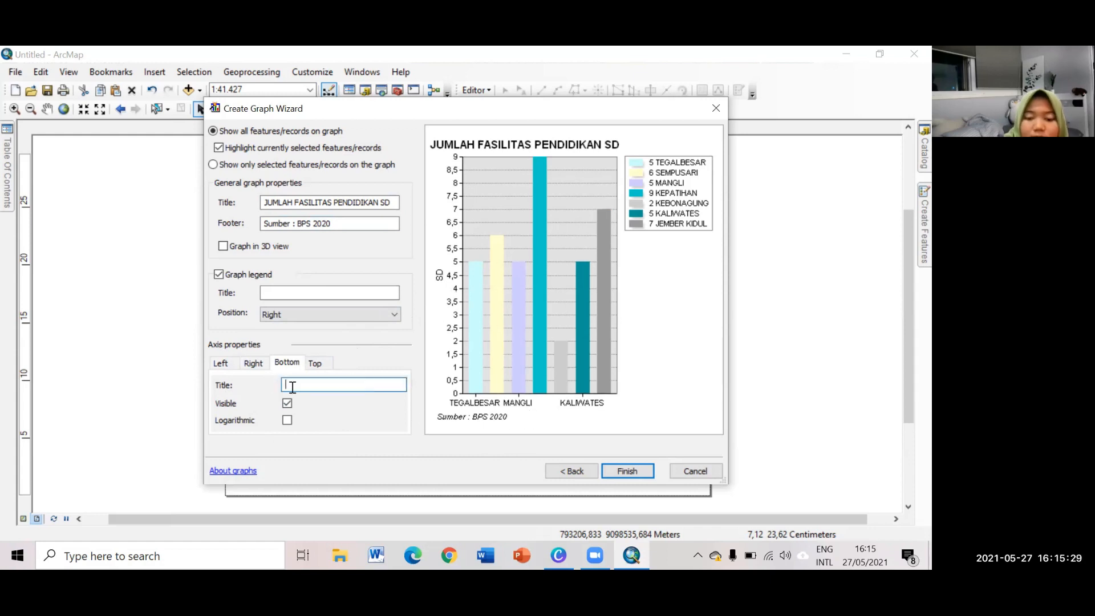
type("KEL")
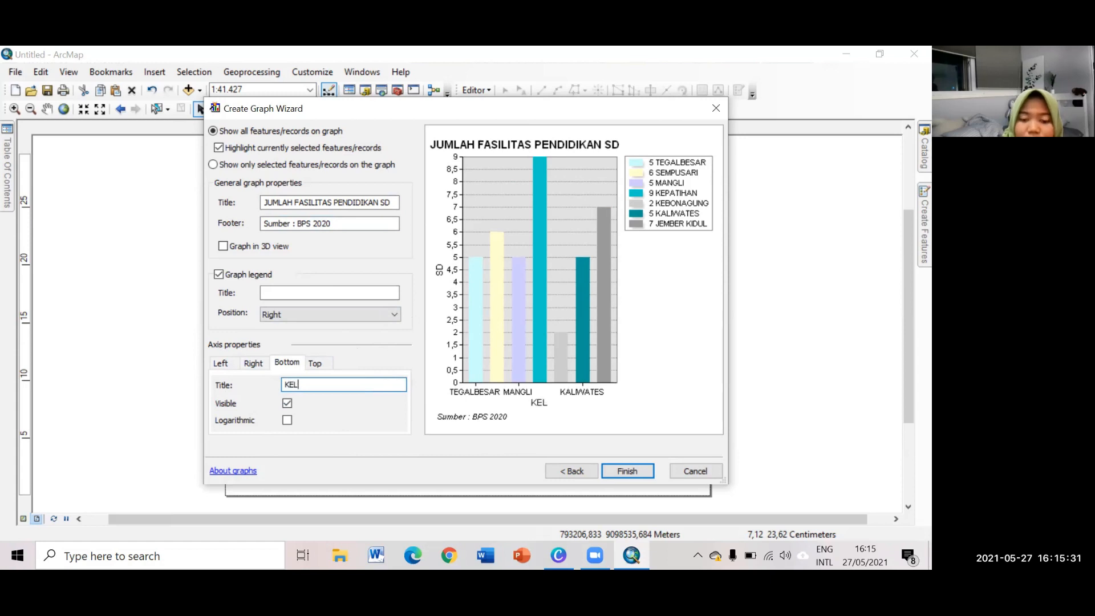
type("URAH")
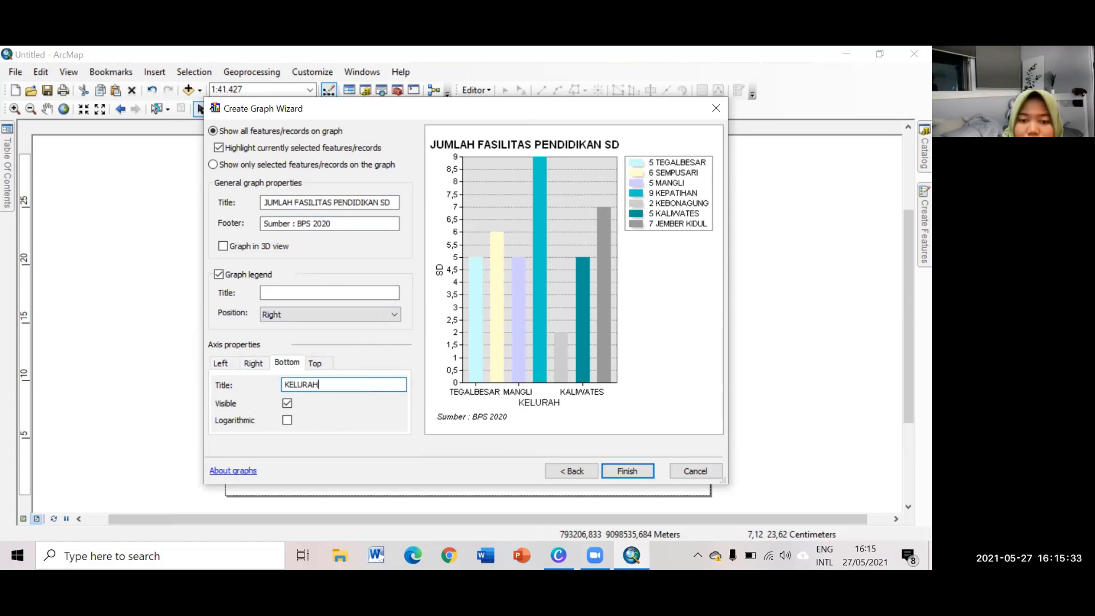
type("AN")
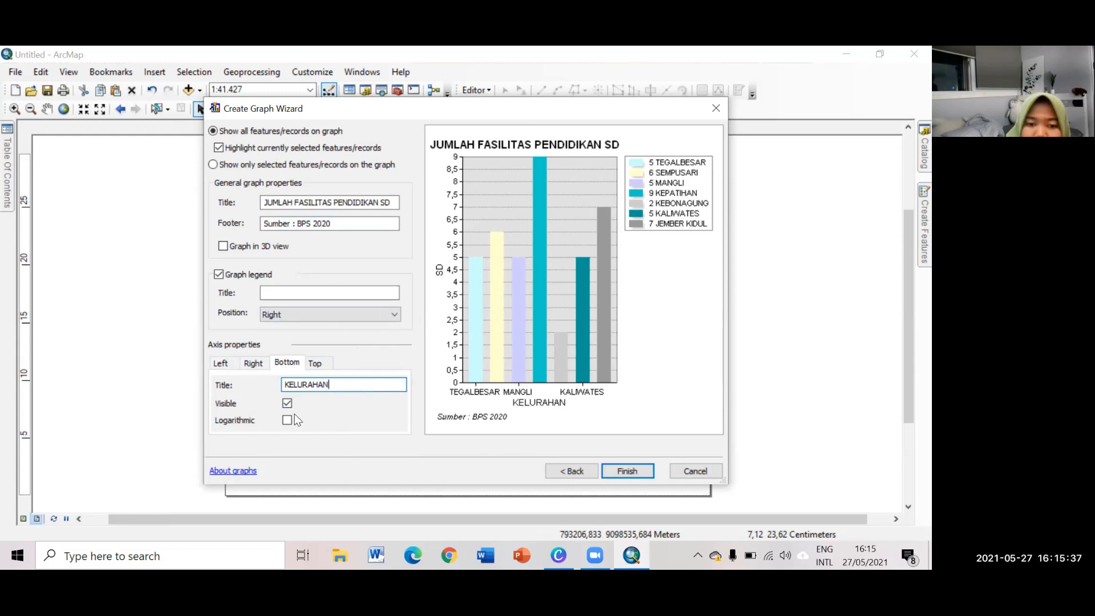
left_click(636, 471)
Move the finished graph's window higher over the map page and add the graph to the layout
left_click_drag(426, 398, 443, 185)
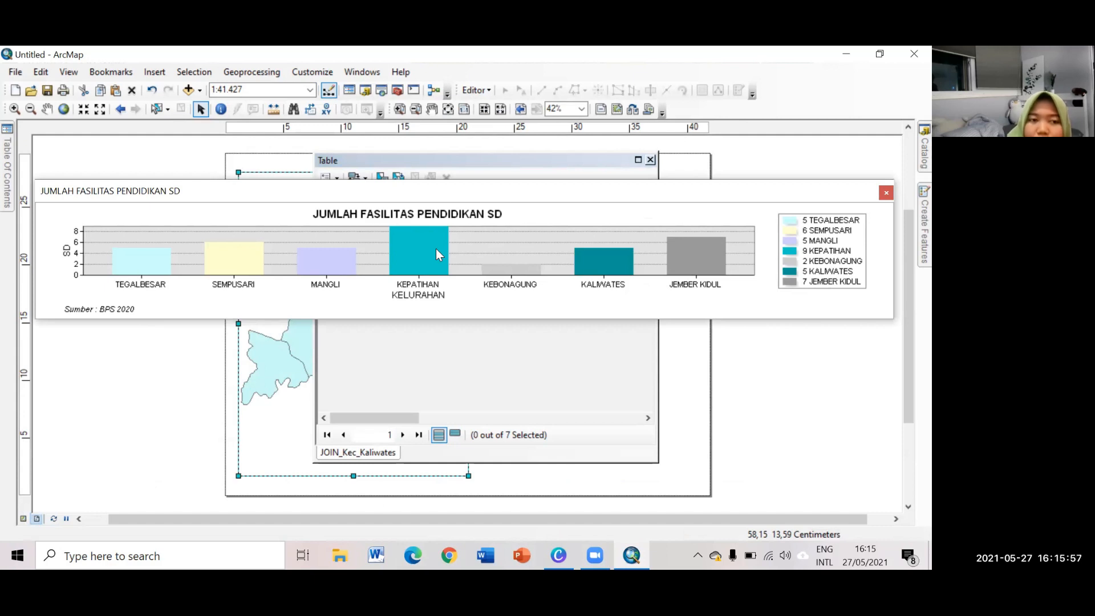
left_click_drag(405, 192, 409, 193)
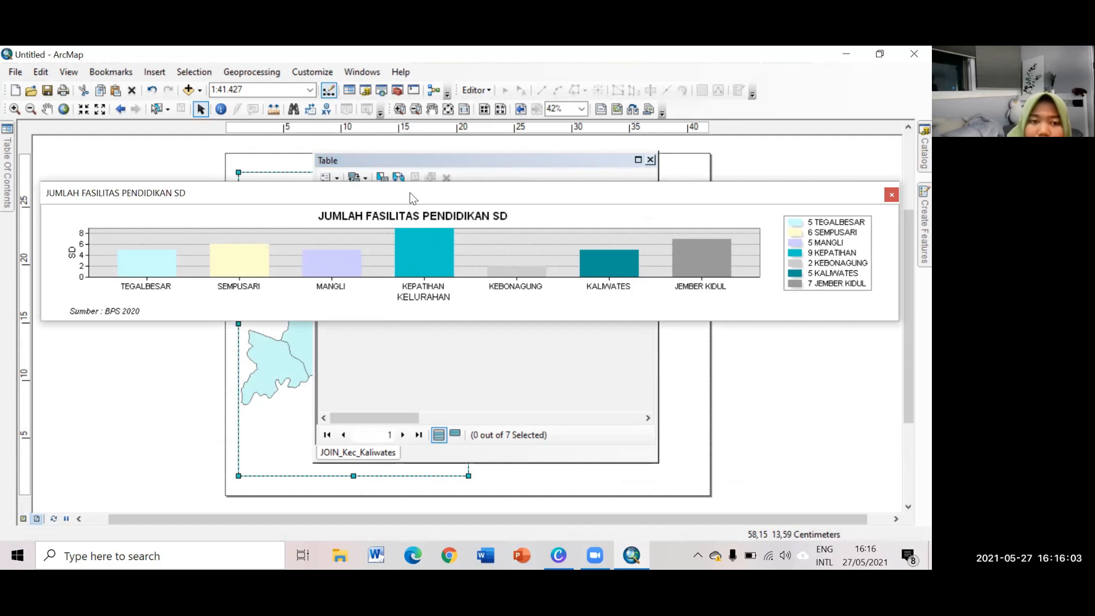
right_click(409, 193)
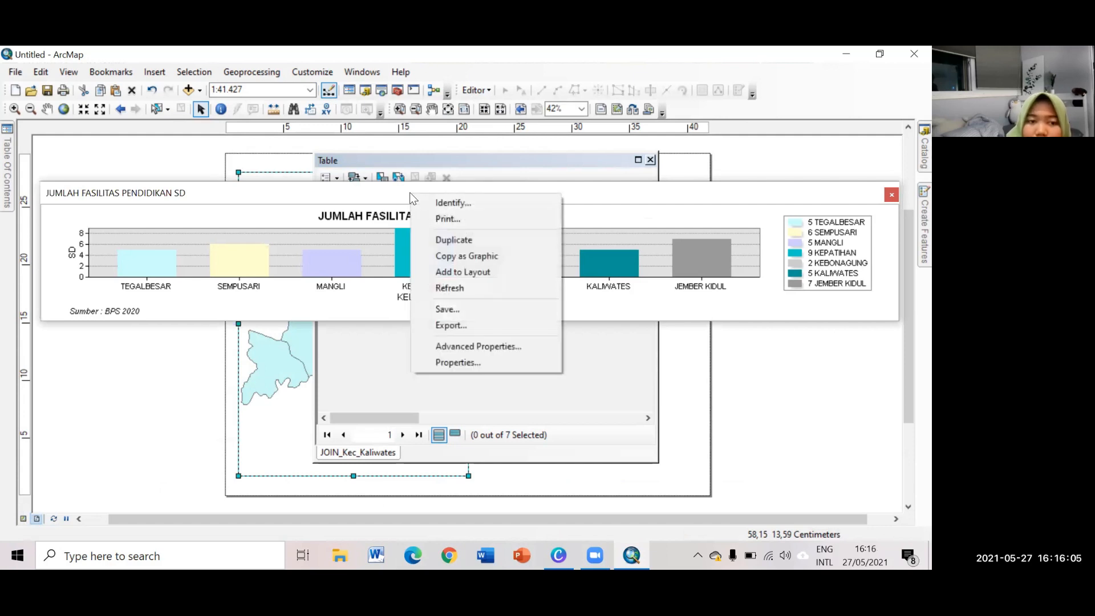
left_click(279, 206)
right_click(279, 207)
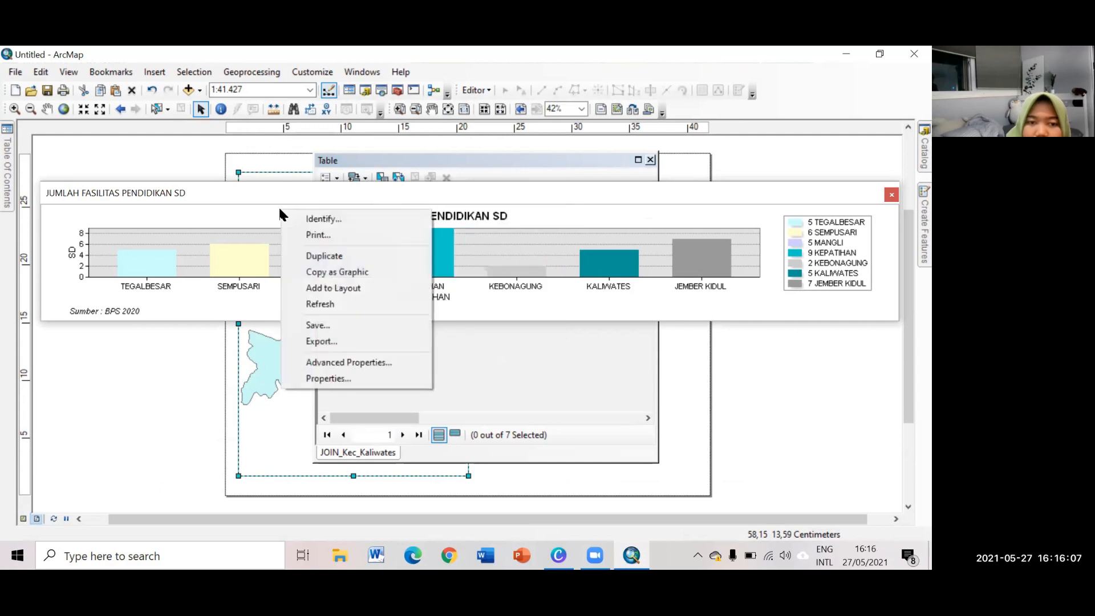
left_click(345, 289)
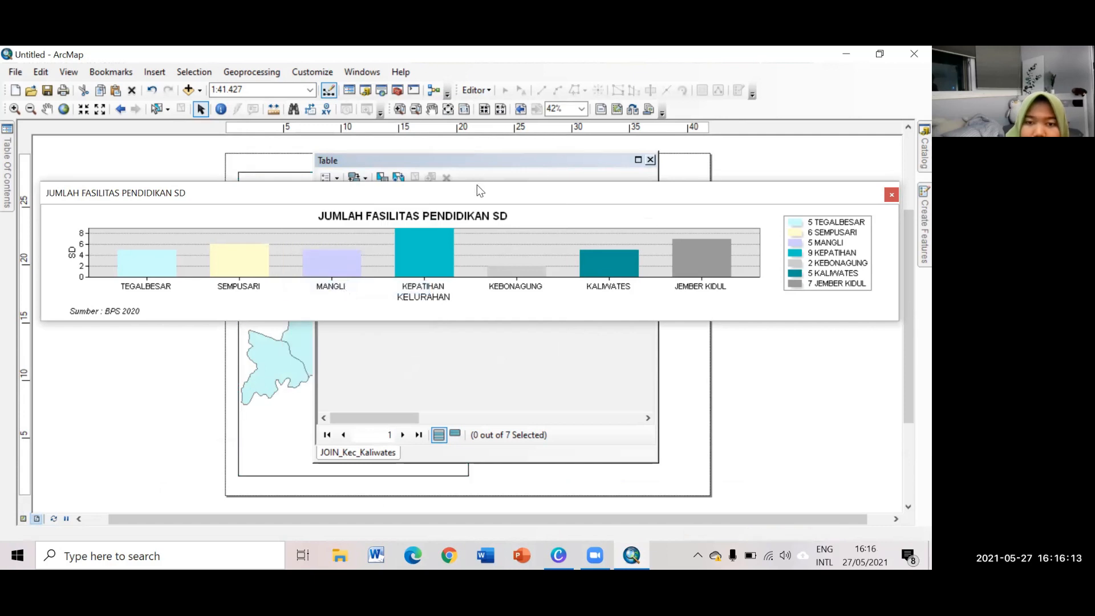
Clear the graph window and attribute table off the page, then place the layout graph beside the map frame and enlarge it within the page
left_click_drag(480, 200, 520, 460)
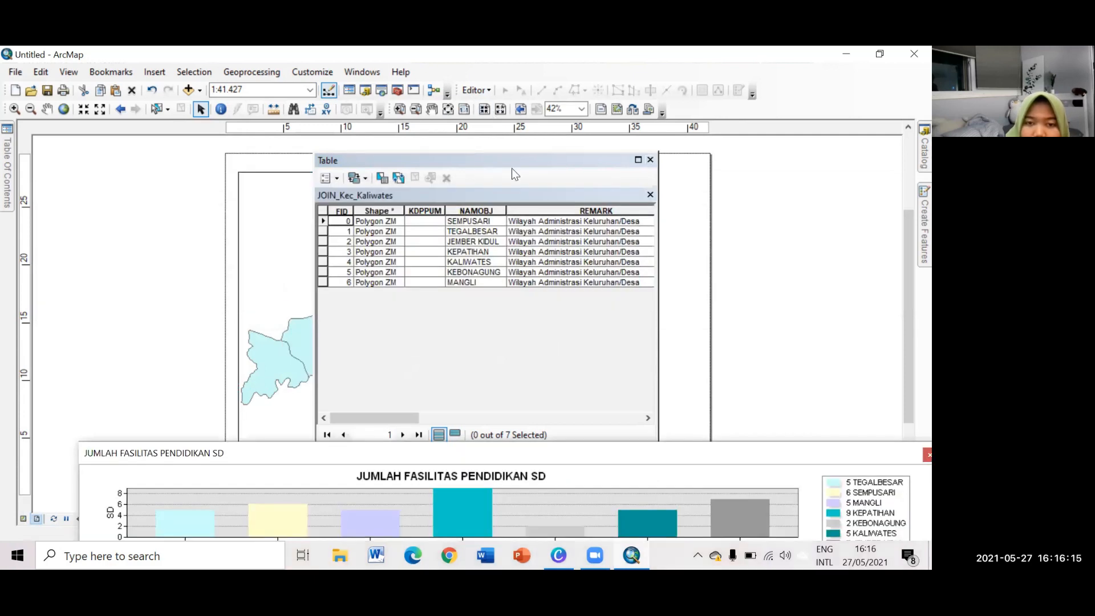
left_click_drag(486, 161, 502, 441)
left_click_drag(472, 303, 550, 220)
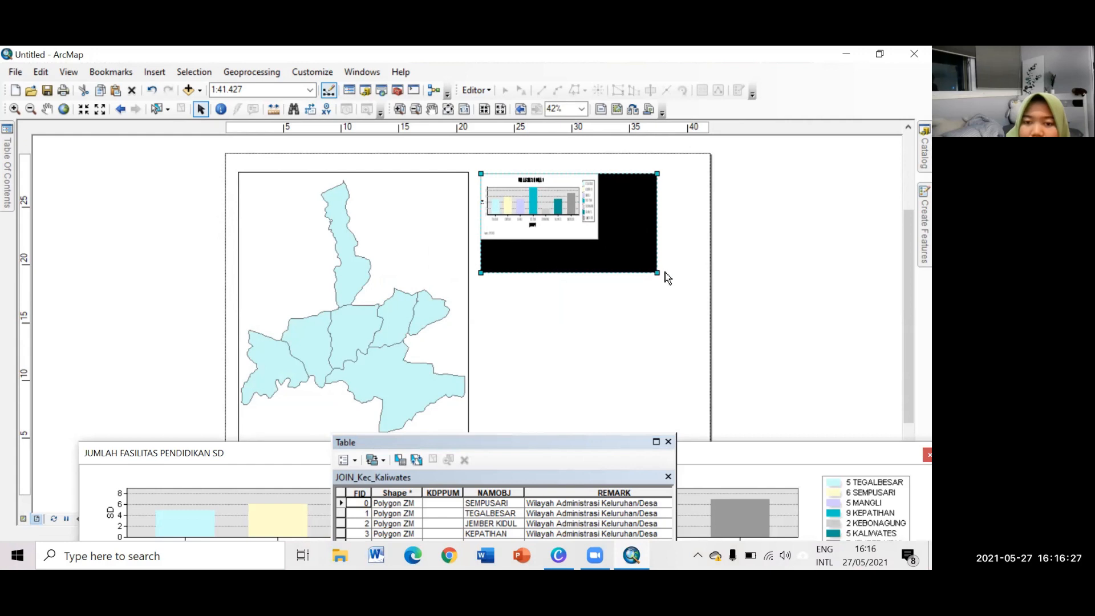
left_click_drag(658, 272, 855, 385)
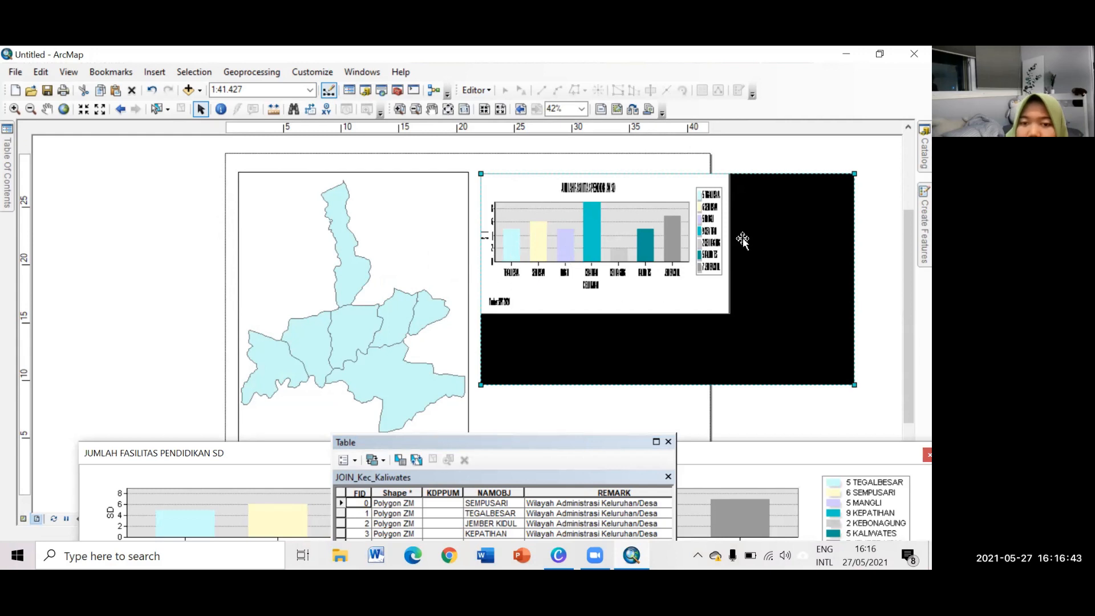
left_click_drag(855, 387, 702, 307)
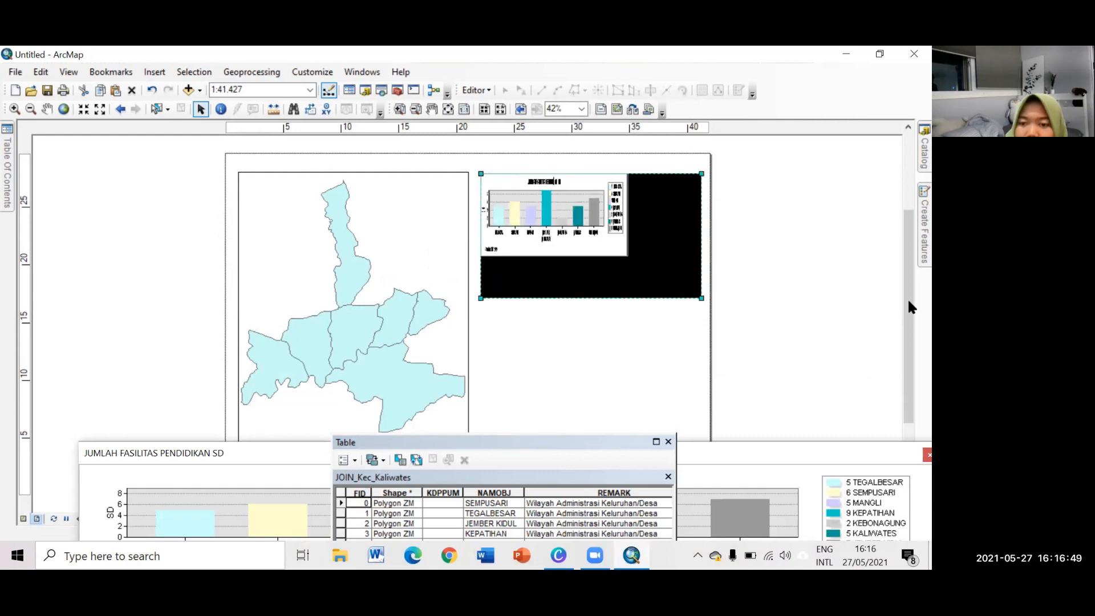
Close the attribute table and the graph window, and nudge the layout graph slightly closer to the map frame
left_click(668, 442)
left_click(927, 454)
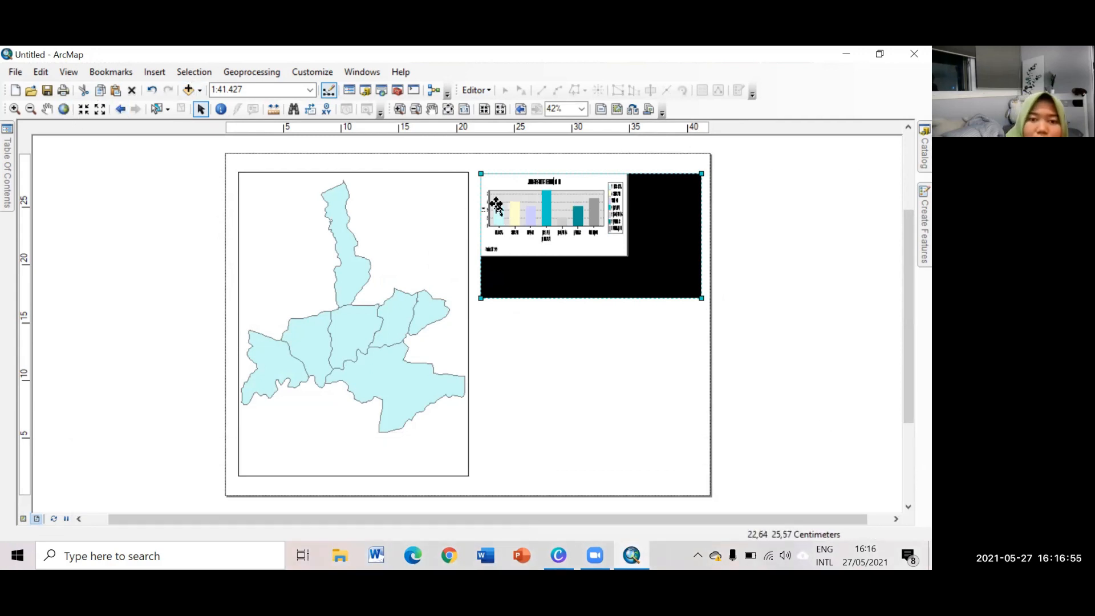
left_click(554, 198)
left_click_drag(554, 197, 551, 199)
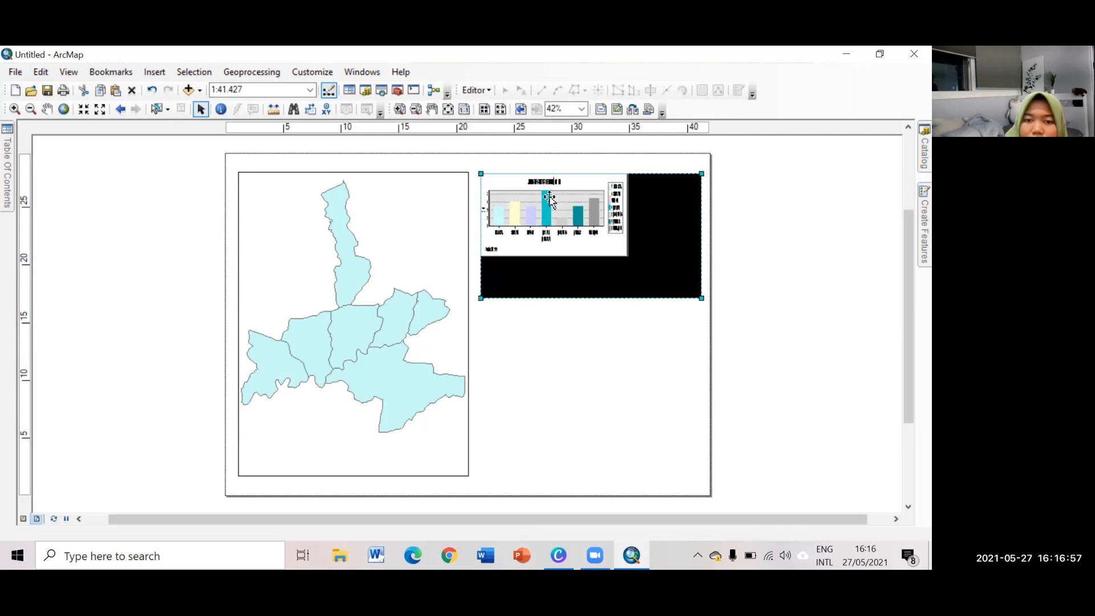
left_click(528, 335)
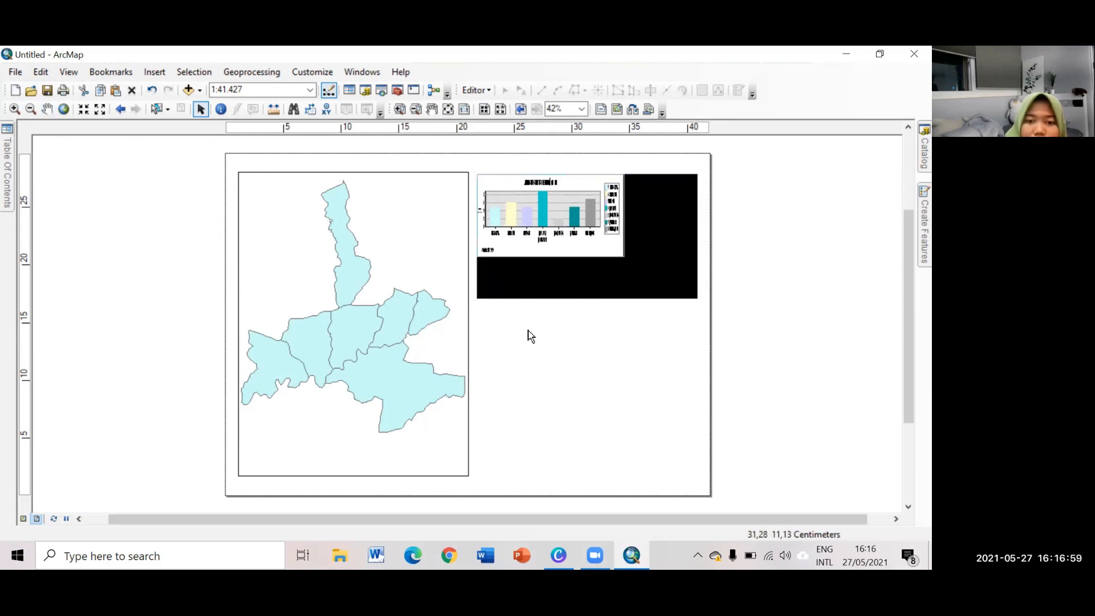
Open the JOIN_Kec_Kaliwates layer's properties and switch its symbology to pie charts
mouse_move(10, 160)
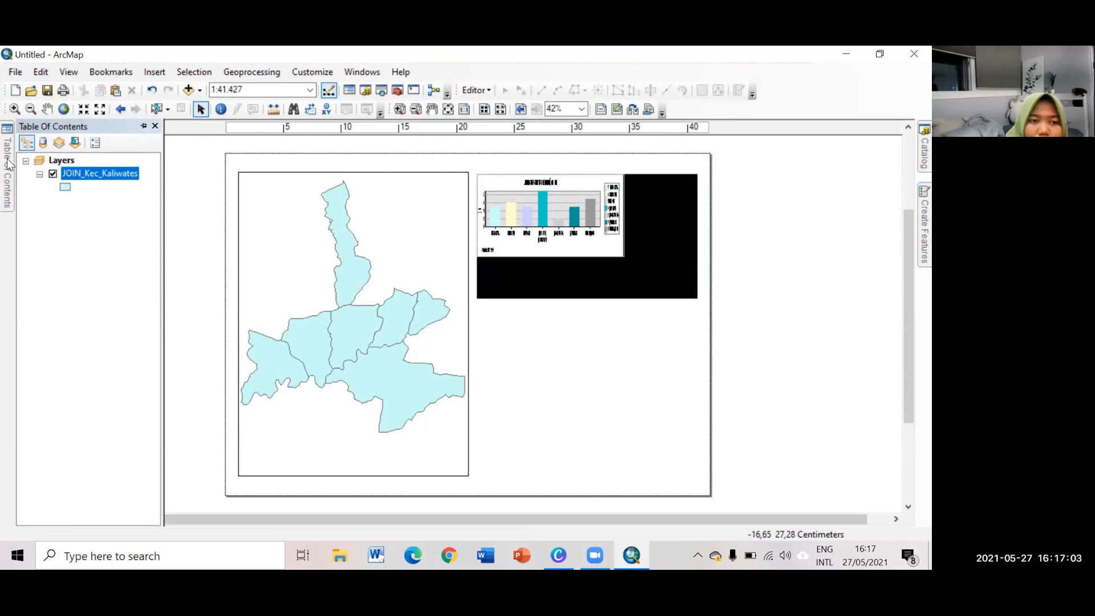
right_click(91, 171)
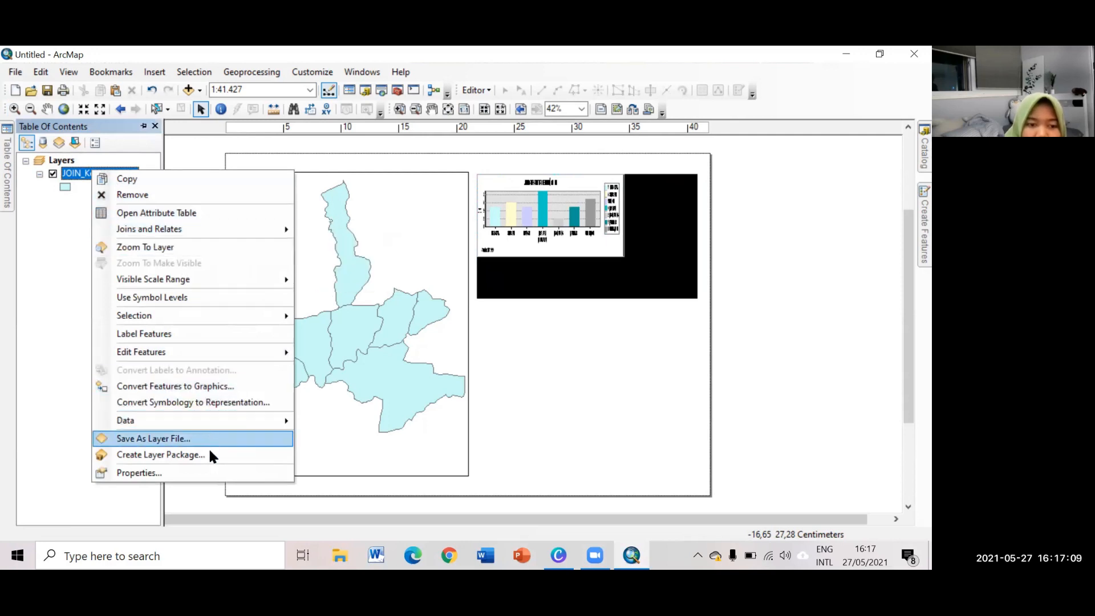
left_click(204, 474)
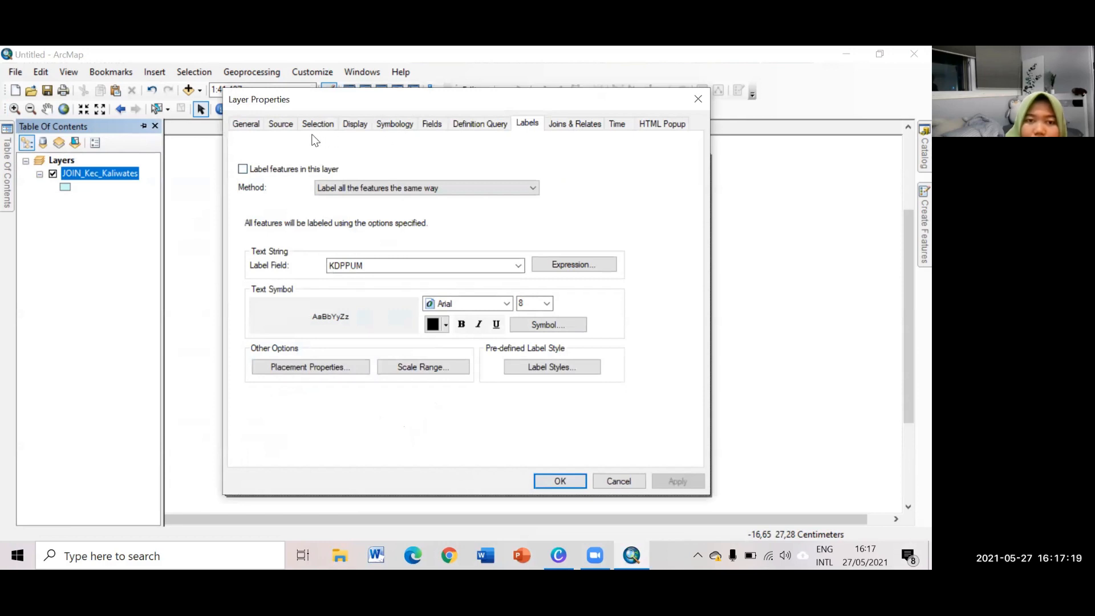
left_click(389, 126)
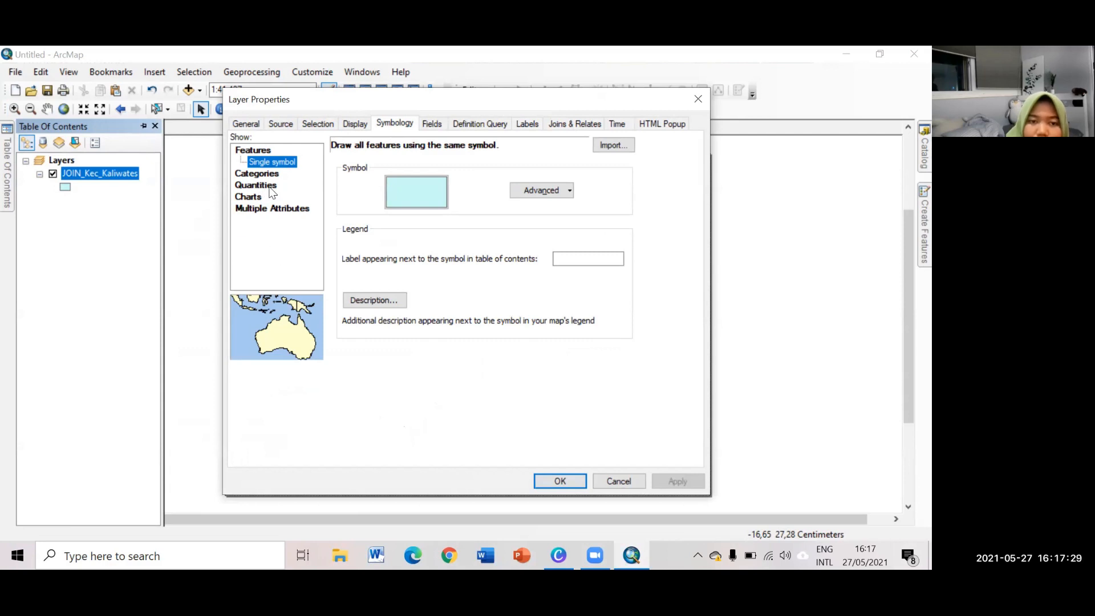
left_click(269, 186)
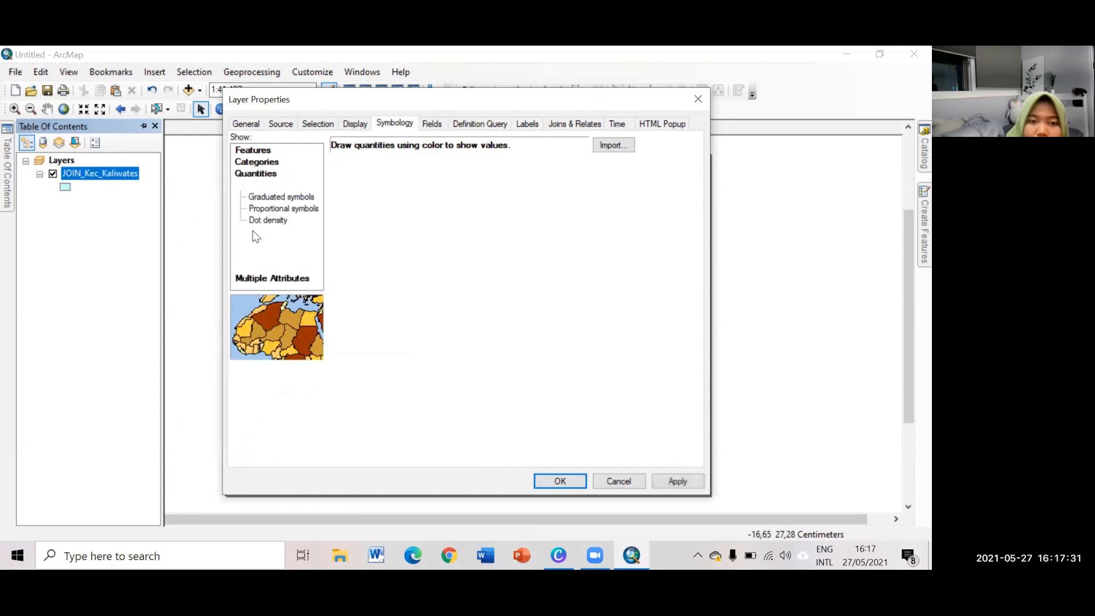
left_click(256, 234)
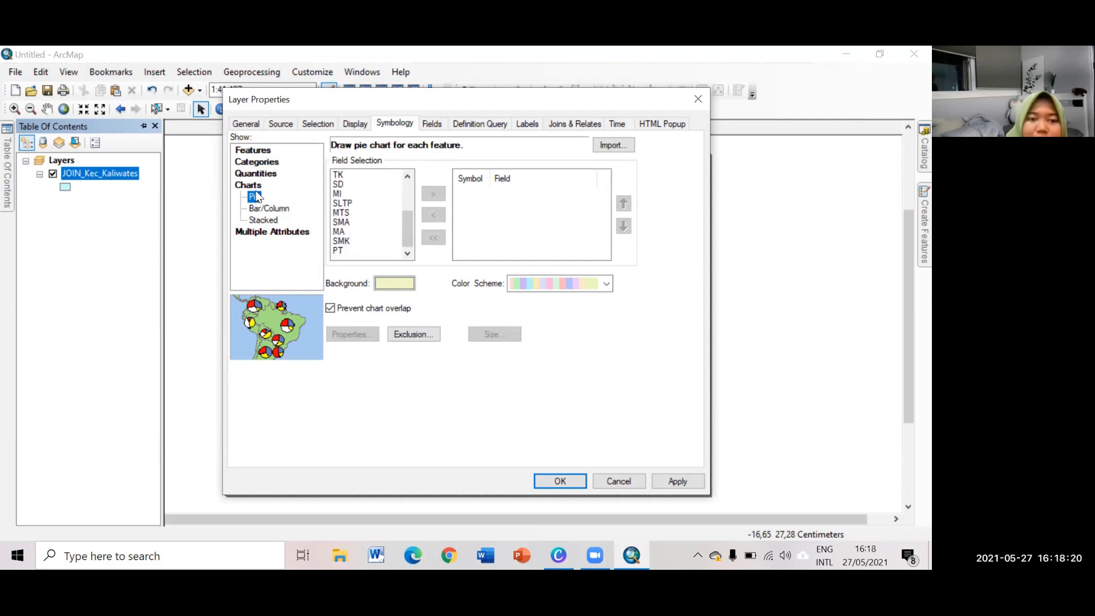
Add the SD and MI fields to the layer's pie chart symbology
left_click_drag(408, 228, 409, 220)
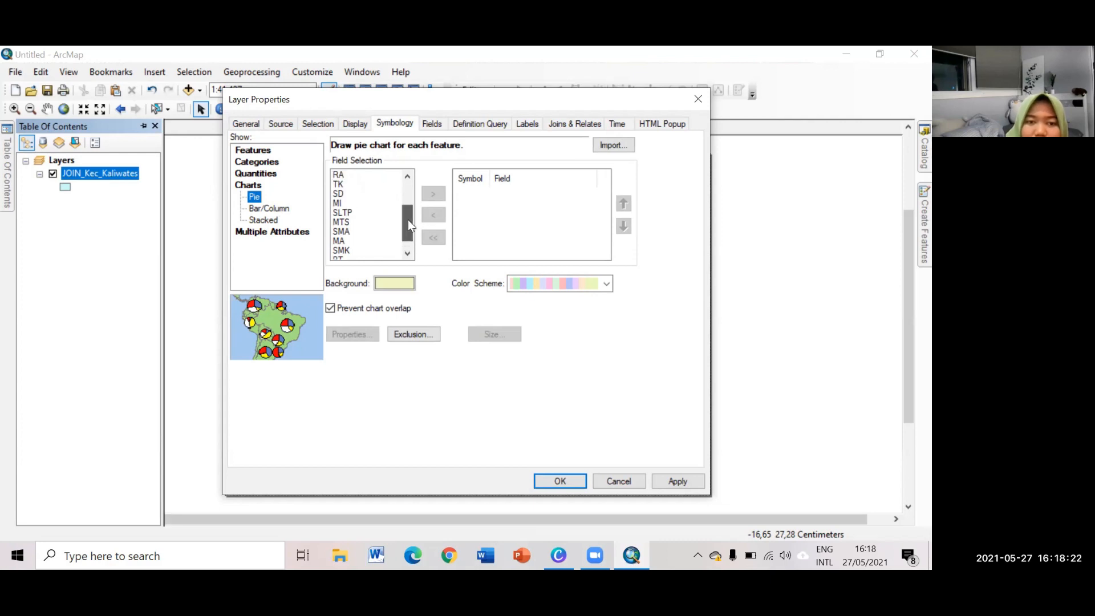
left_click(341, 195)
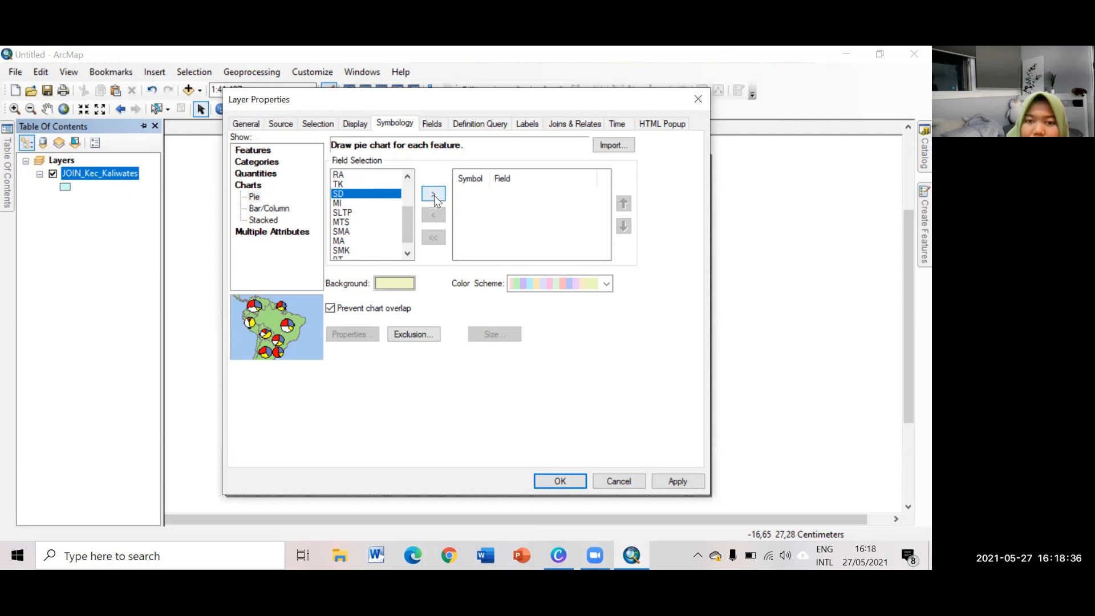
left_click(434, 194)
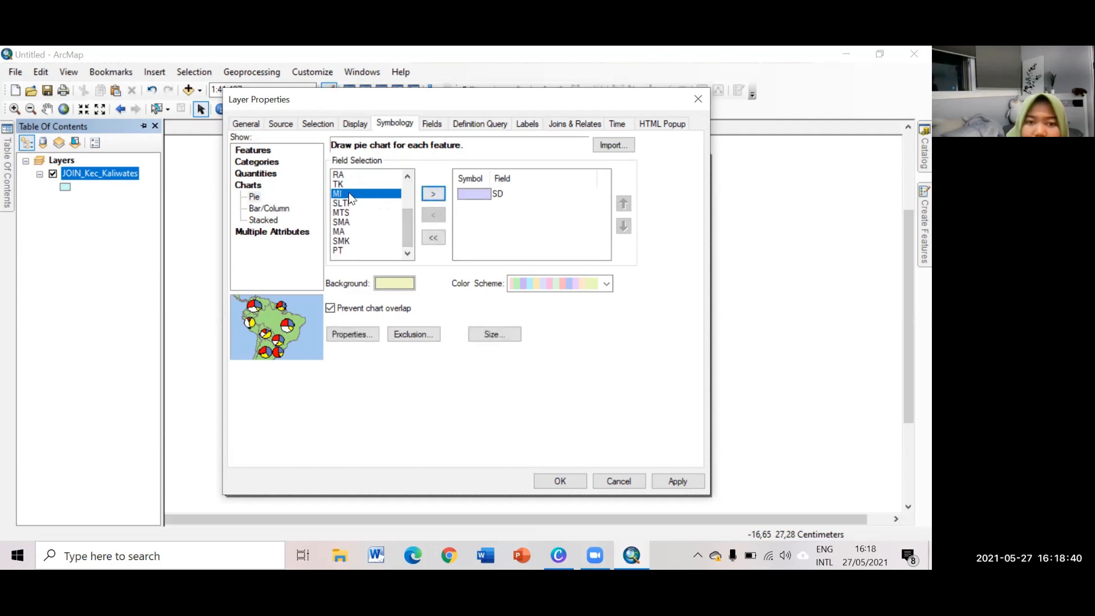
left_click(434, 194)
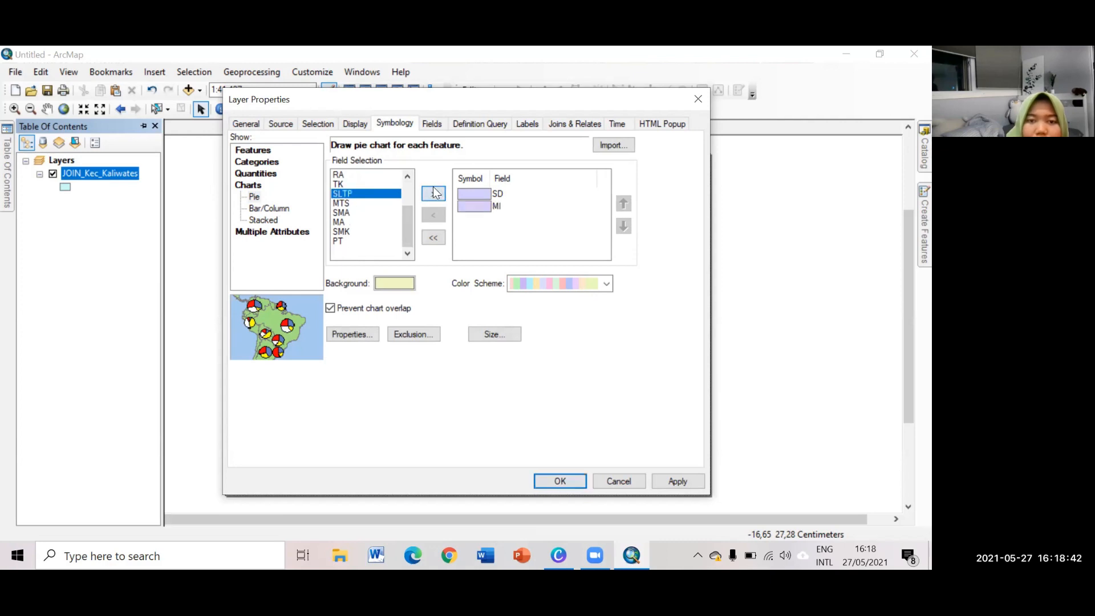
Choose the magenta color scheme for the pie charts and accept the layer properties
left_click(607, 285)
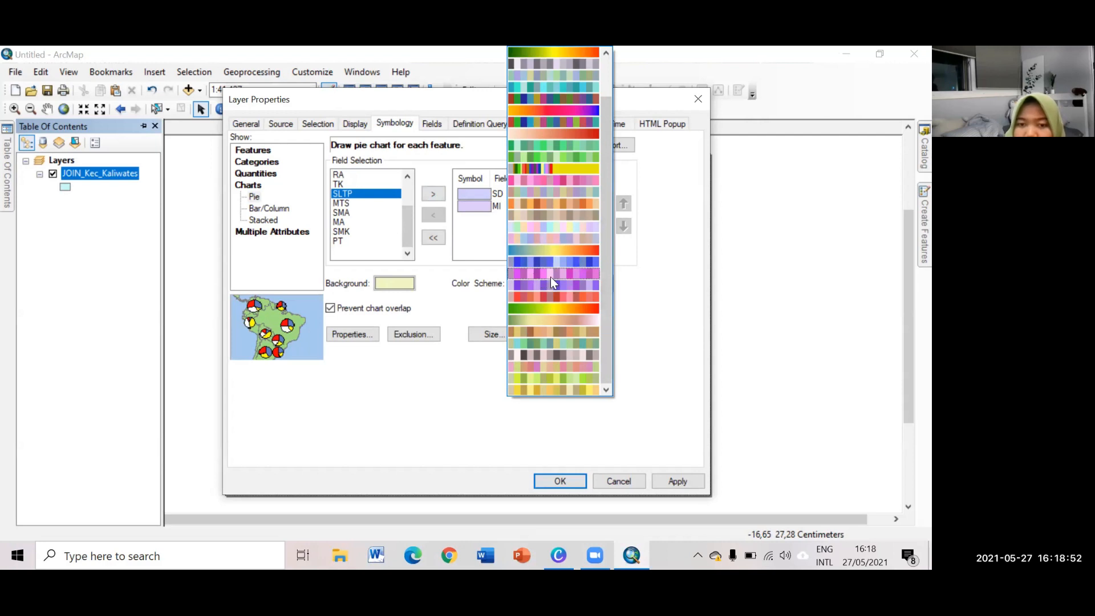
left_click(546, 275)
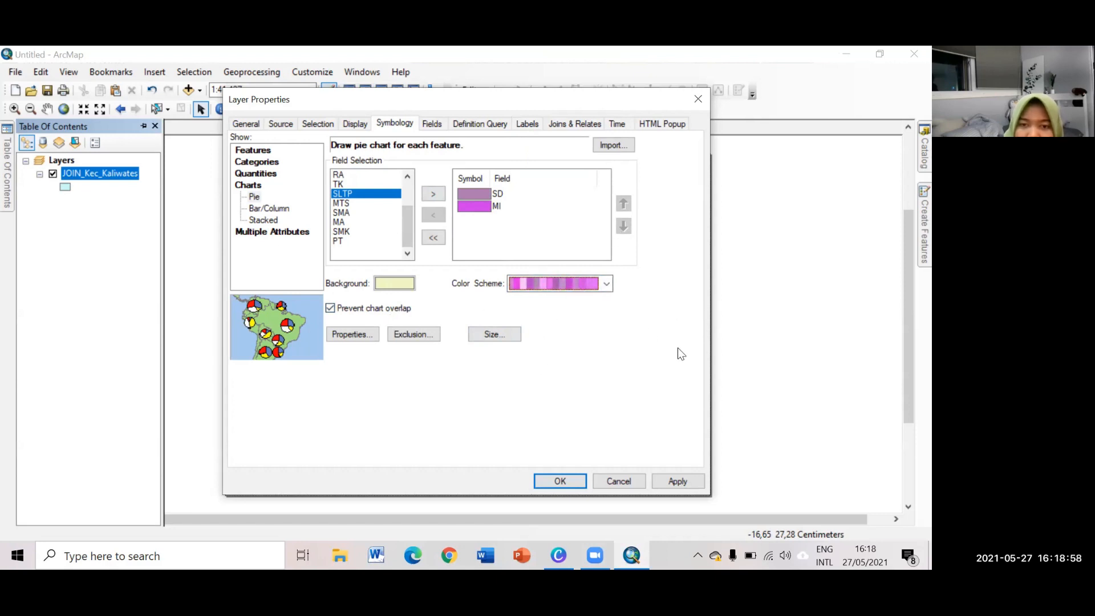
left_click(561, 480)
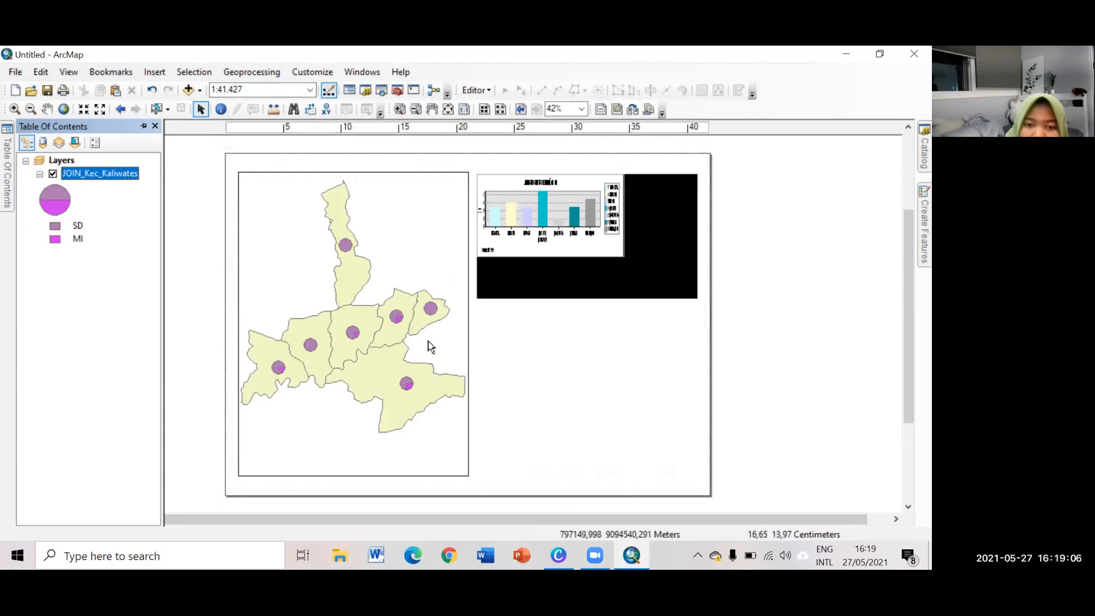
right_click(82, 181)
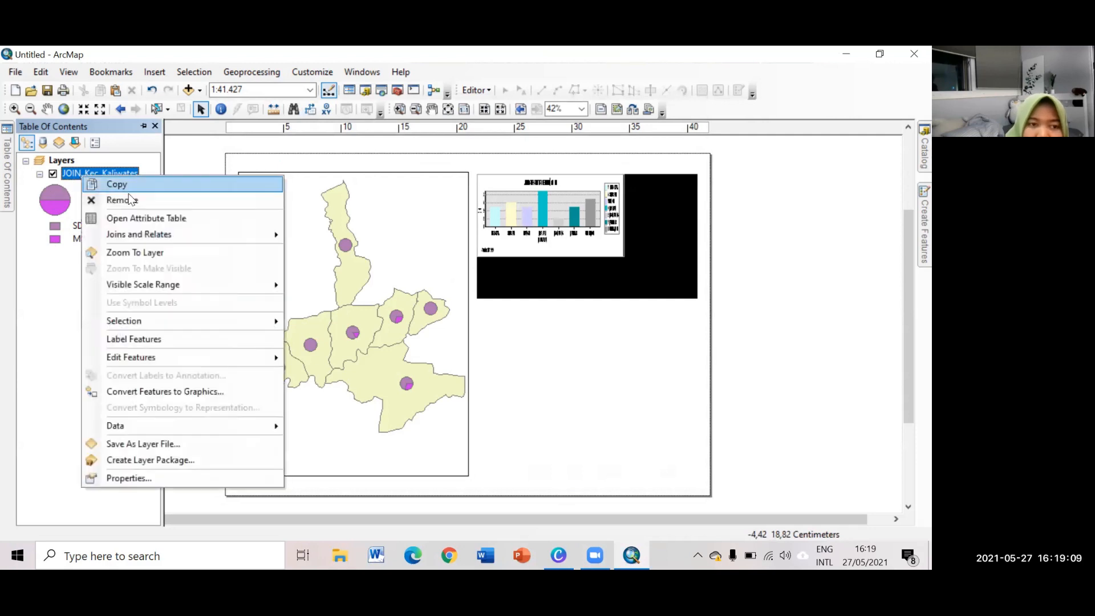
left_click(170, 220)
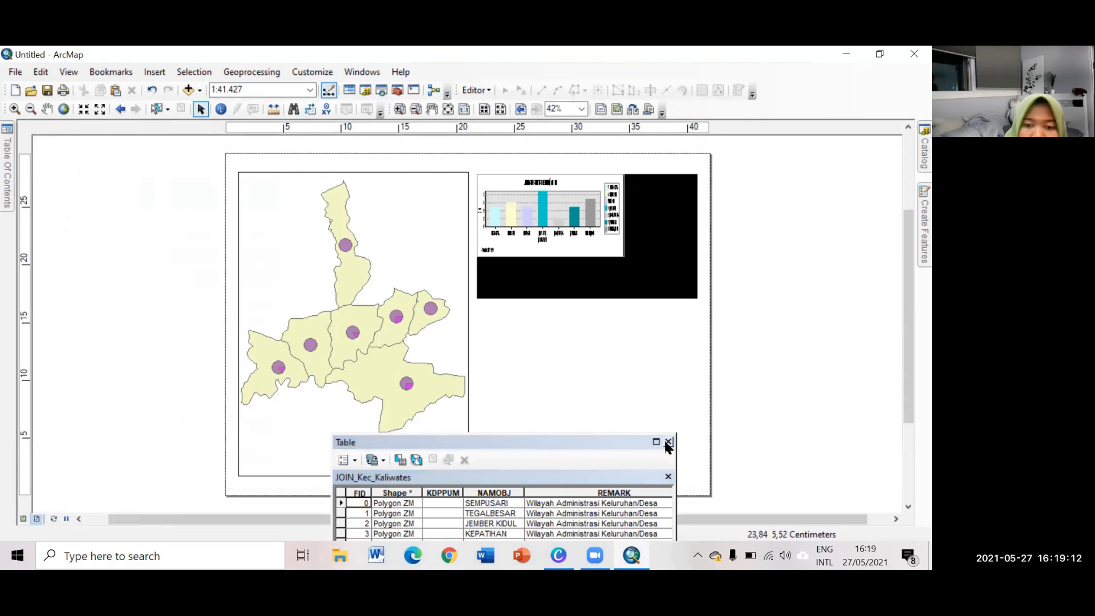
left_click(669, 442)
Reopen the JOIN_Kec_Kaliwates layer's symbology and change the chart color scheme to multicolored pastels
mouse_move(8, 160)
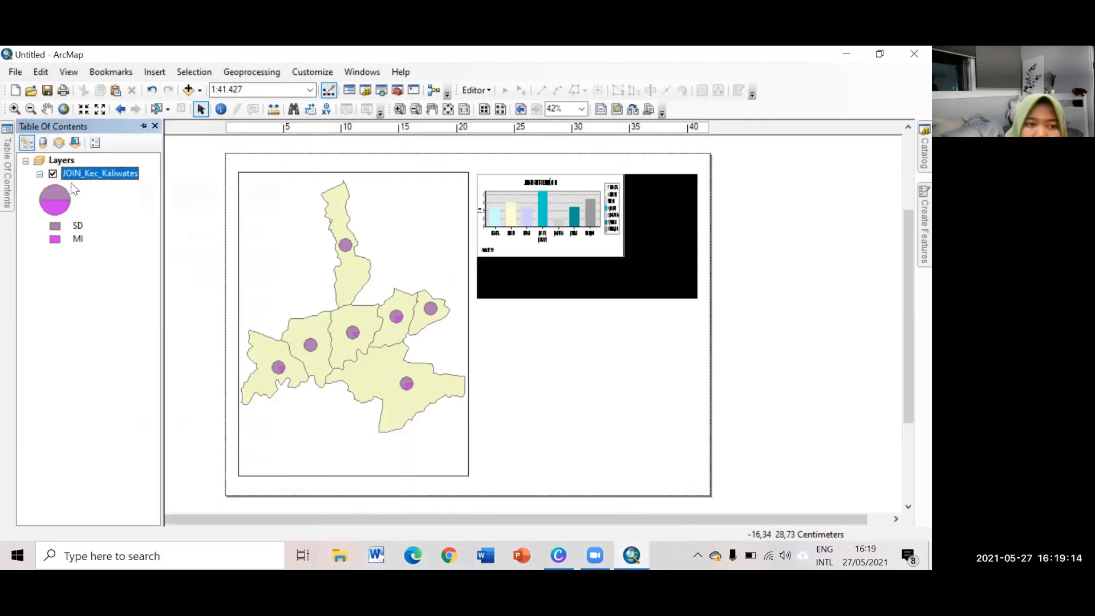
right_click(77, 177)
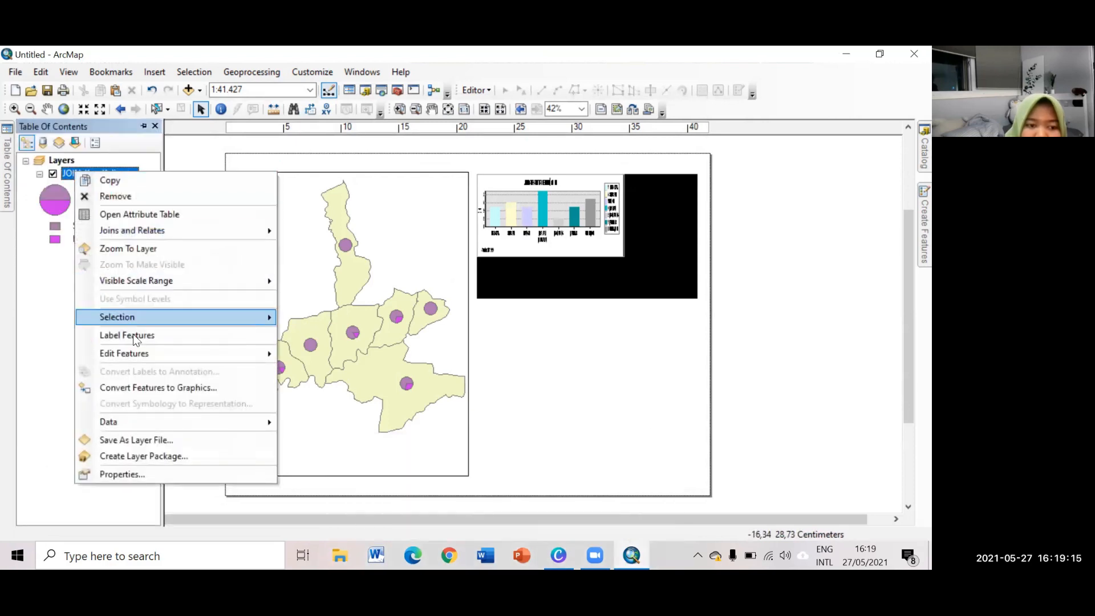
left_click(164, 473)
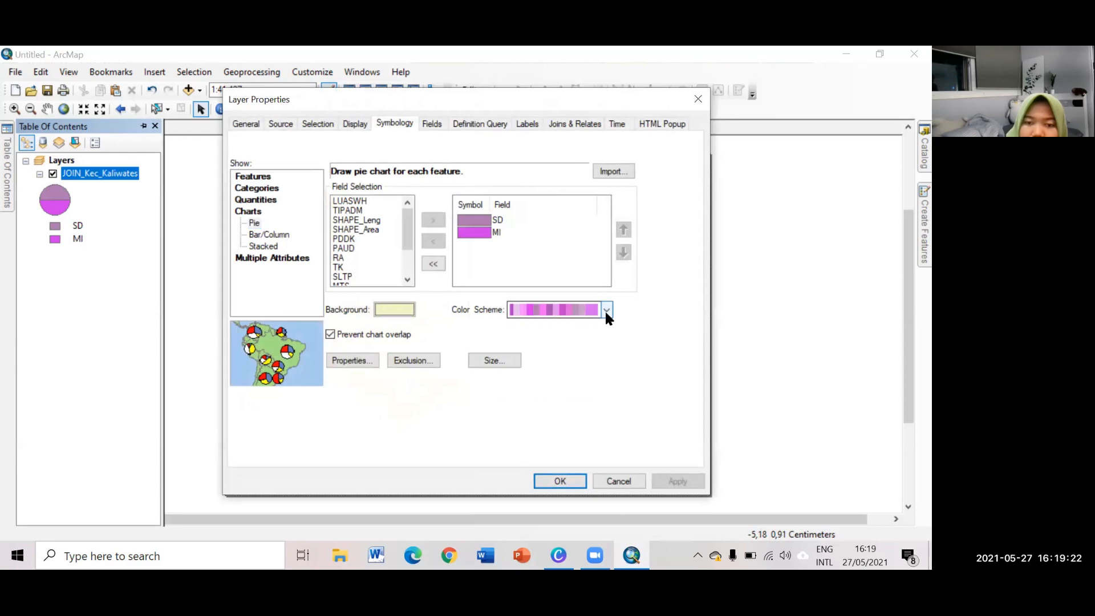
left_click(607, 310)
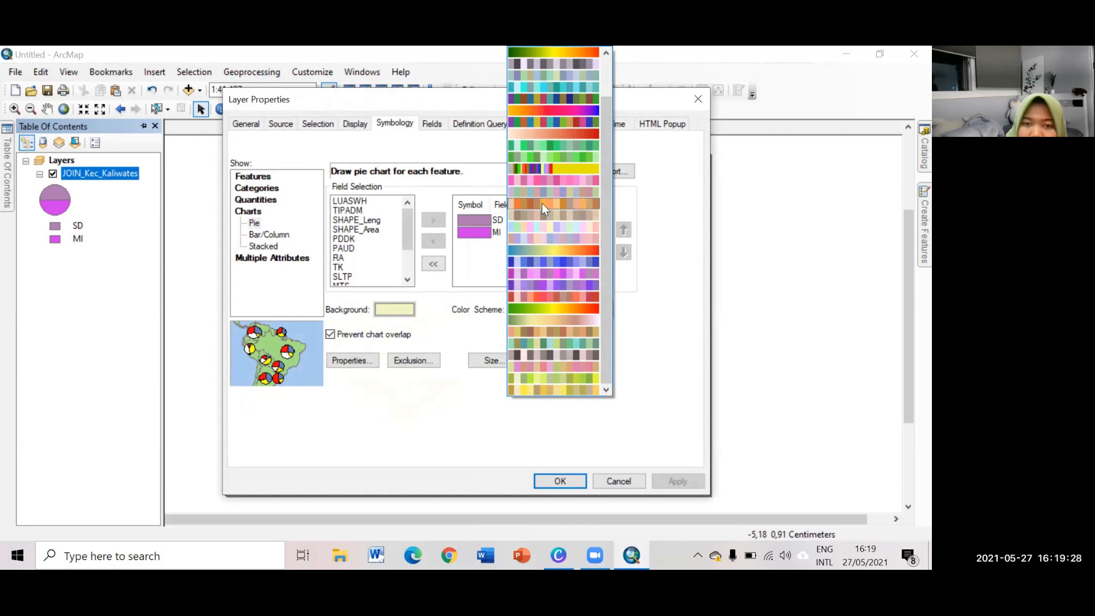
left_click(554, 231)
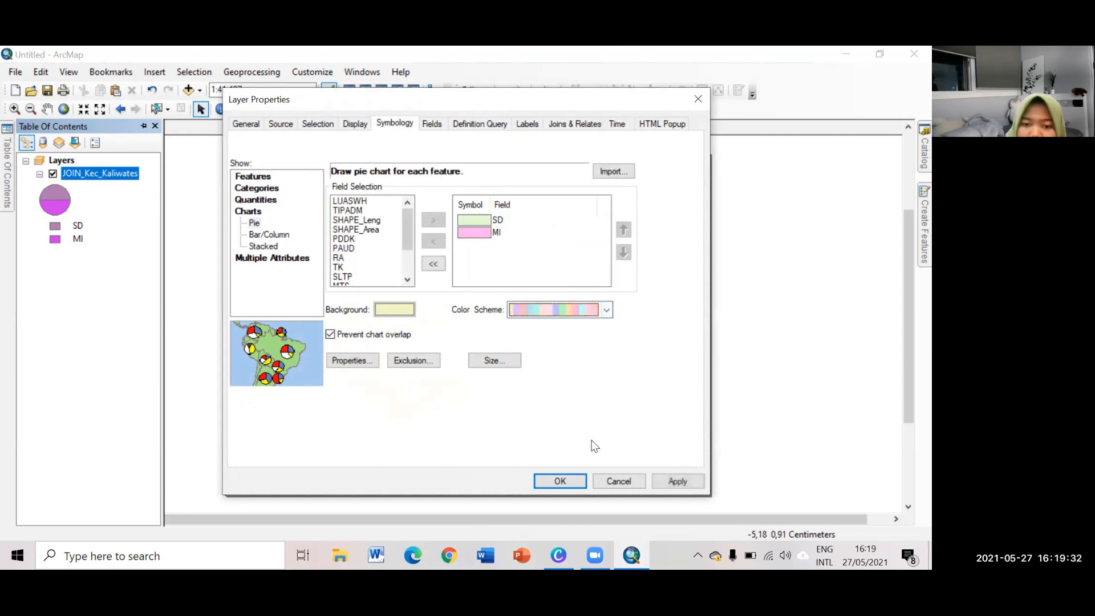
left_click(560, 482)
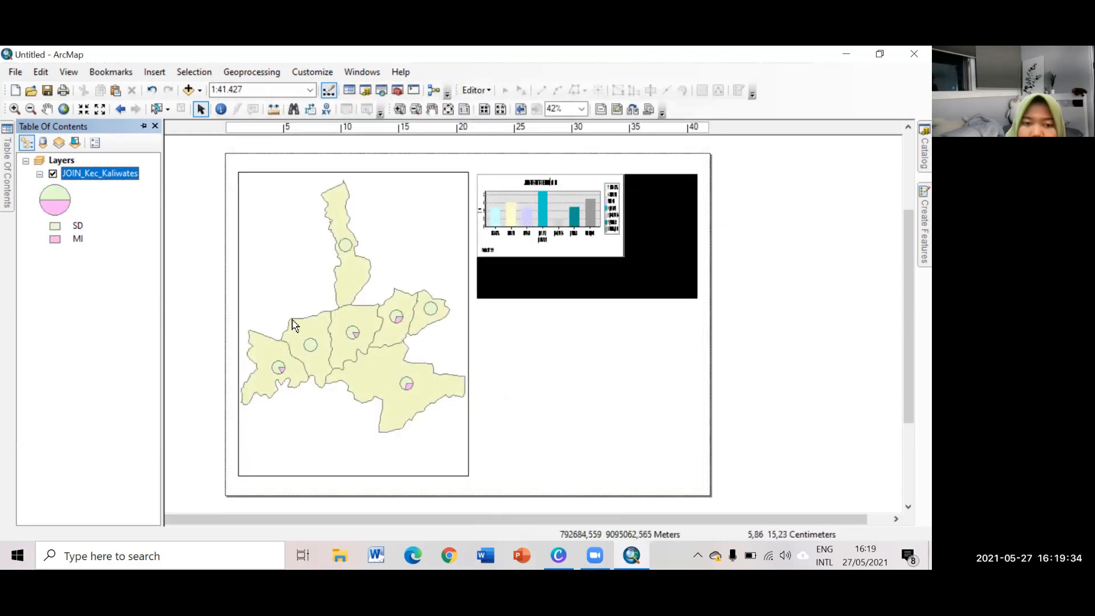
Switch the JOIN_Kec_Kaliwates layer's symbology from pie to bar/column charts of SD and MI, and inspect the charts up close on the map
right_click(72, 172)
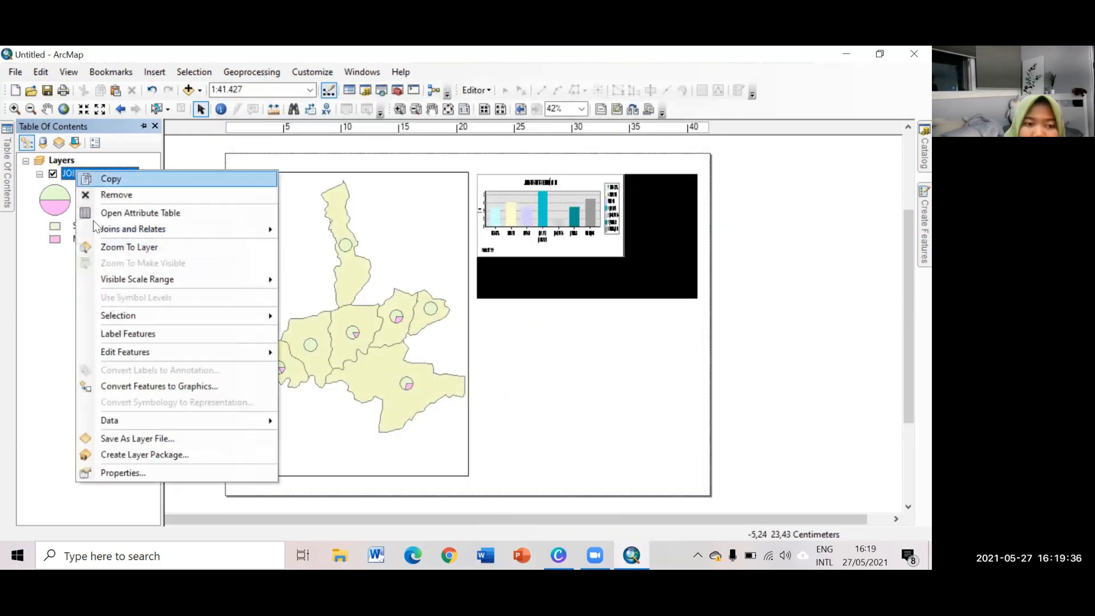
left_click(144, 471)
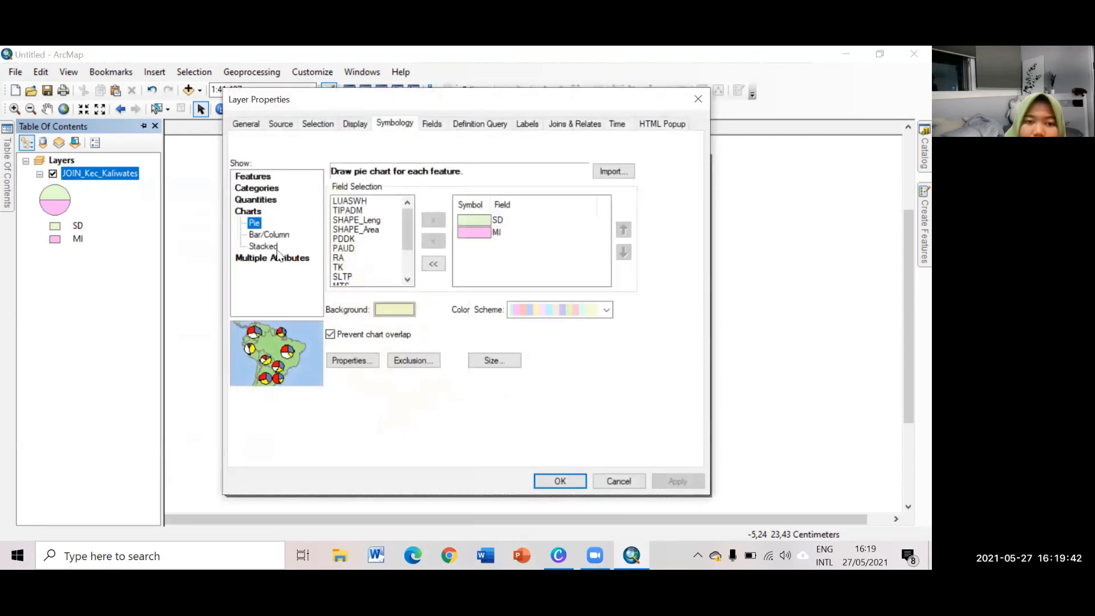
left_click(278, 235)
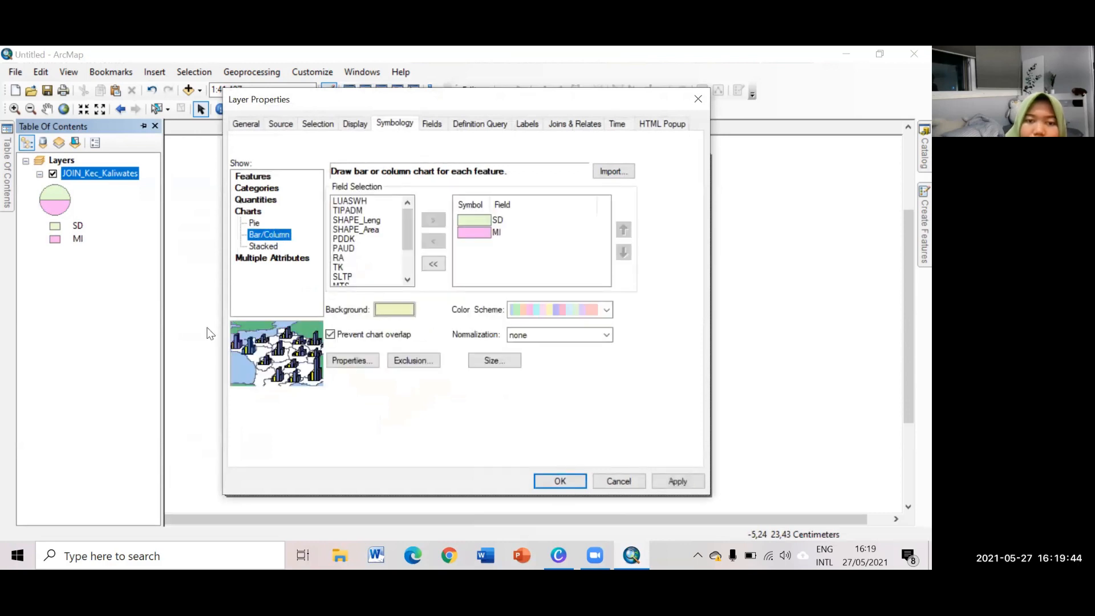
left_click(560, 481)
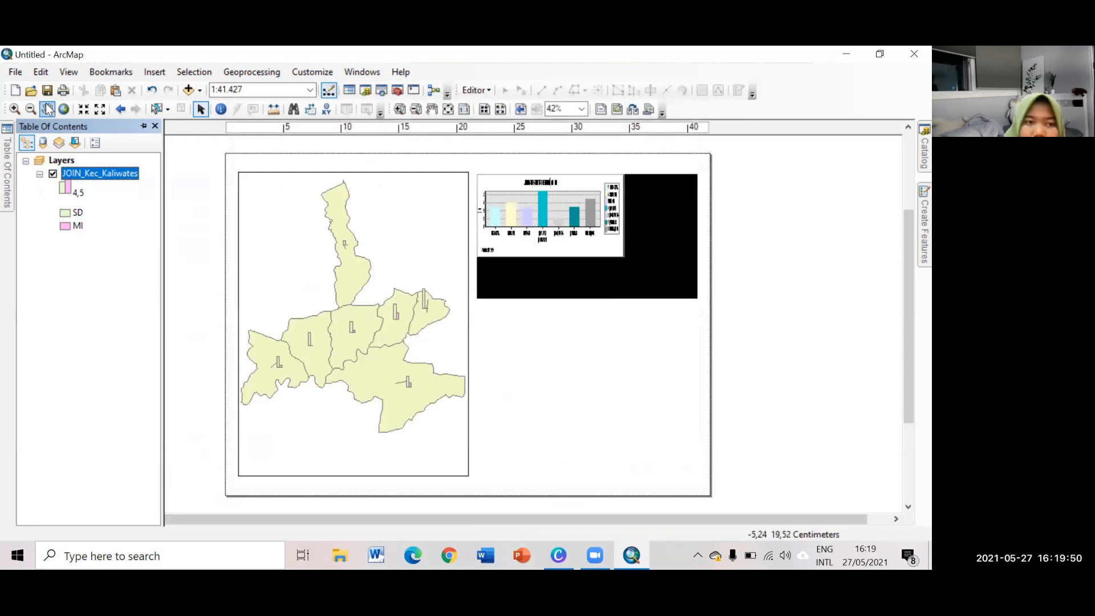
scroll(306, 265, "up", 1)
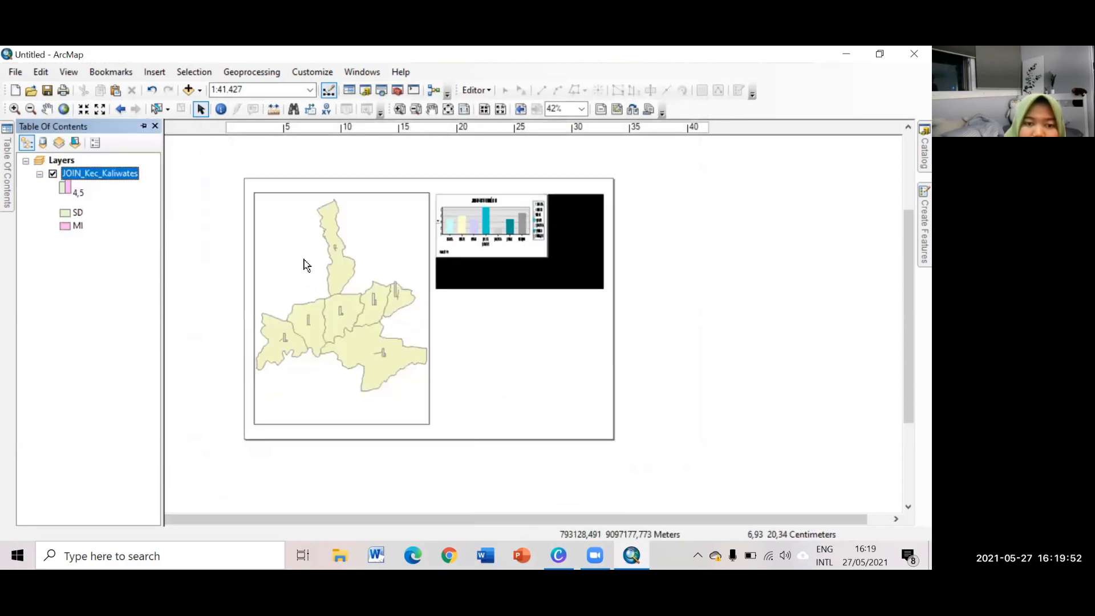
scroll(306, 265, "down", 1)
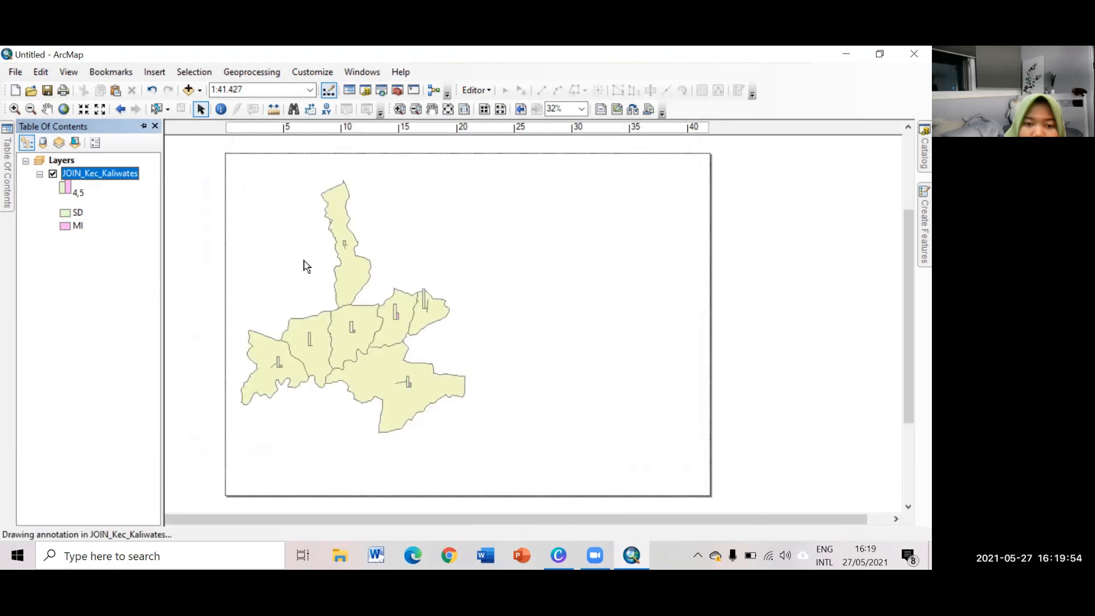
scroll(307, 265, "down", 2)
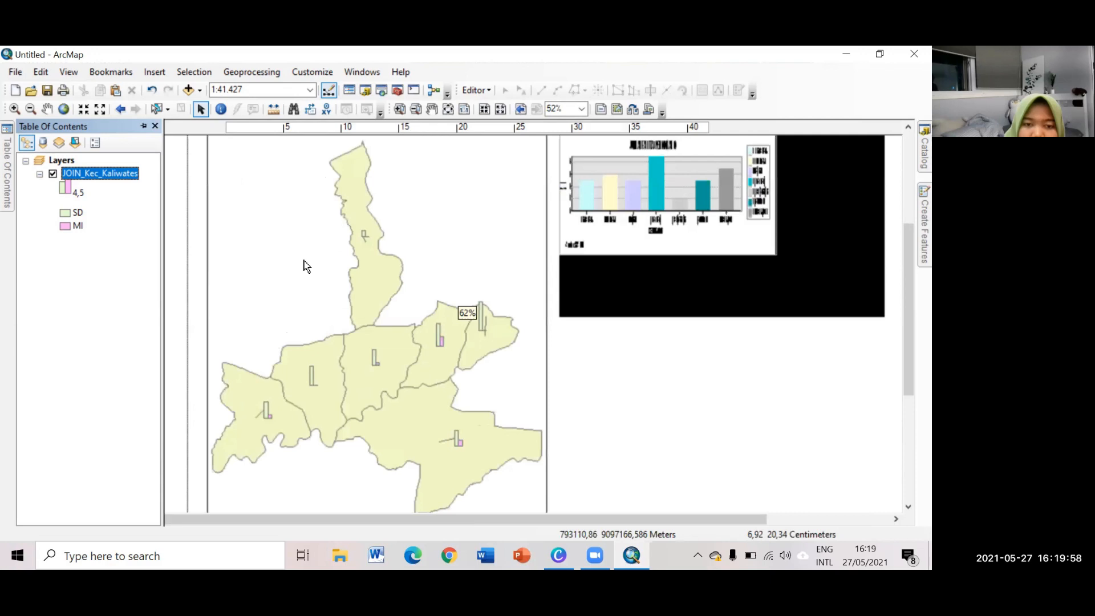
Change the JOIN_Kec_Kaliwates layer's symbology to graduated colors using SD as the value field, and accept the layer properties
scroll(306, 265, "down", 1)
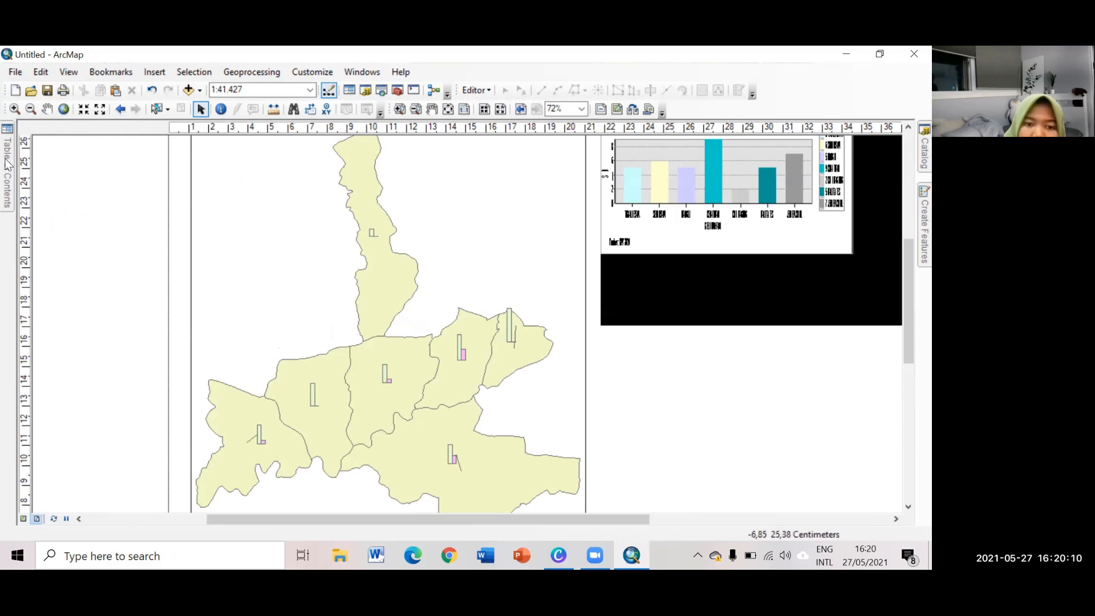
scroll(422, 297, "up", 3)
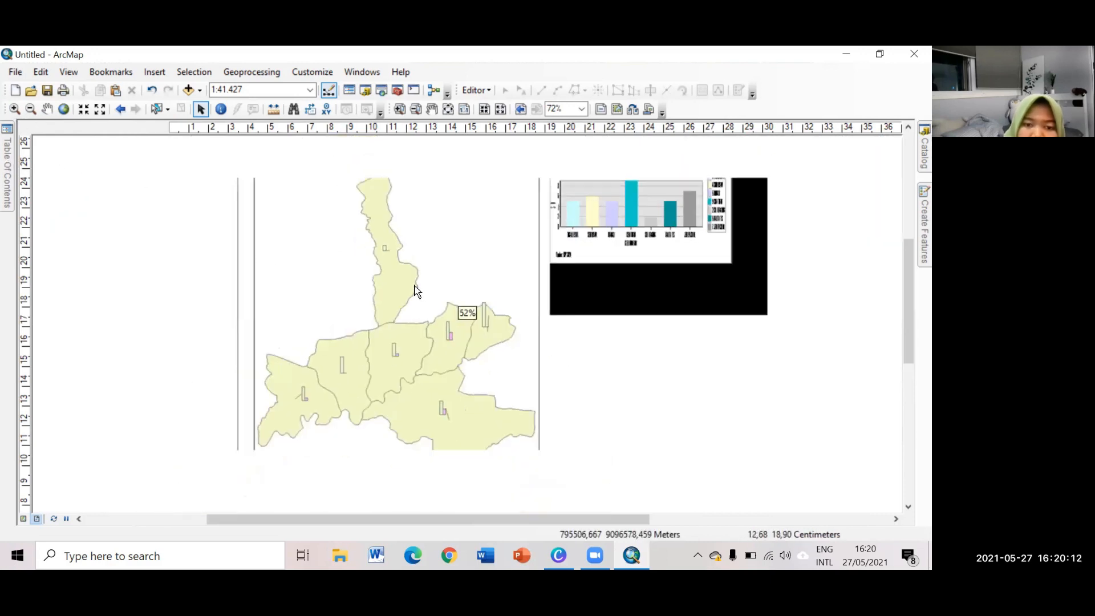
scroll(415, 290, "up", 2)
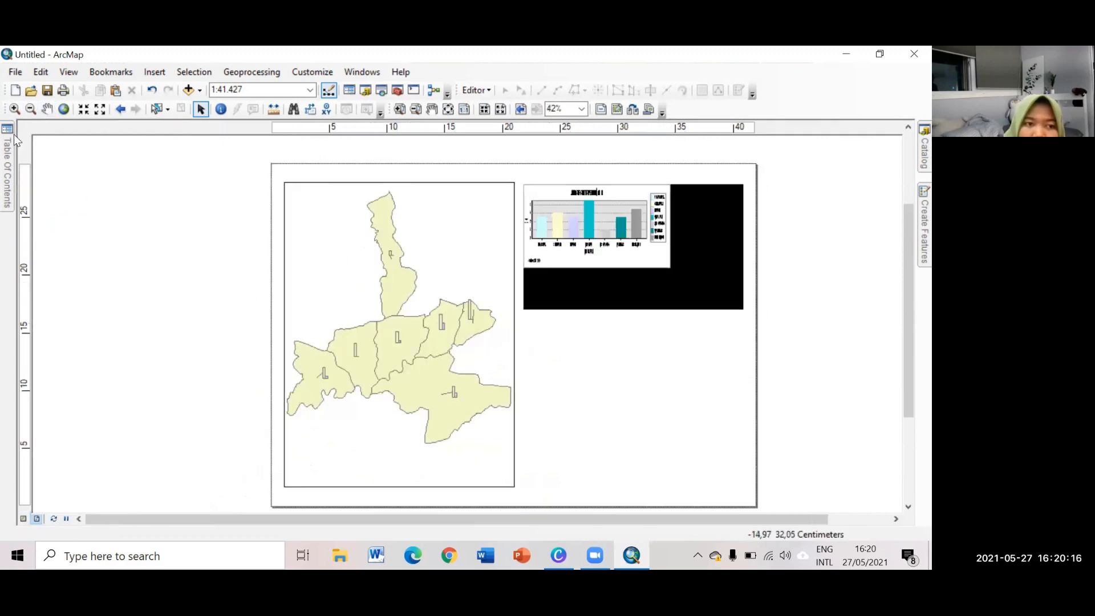
left_click(5, 147)
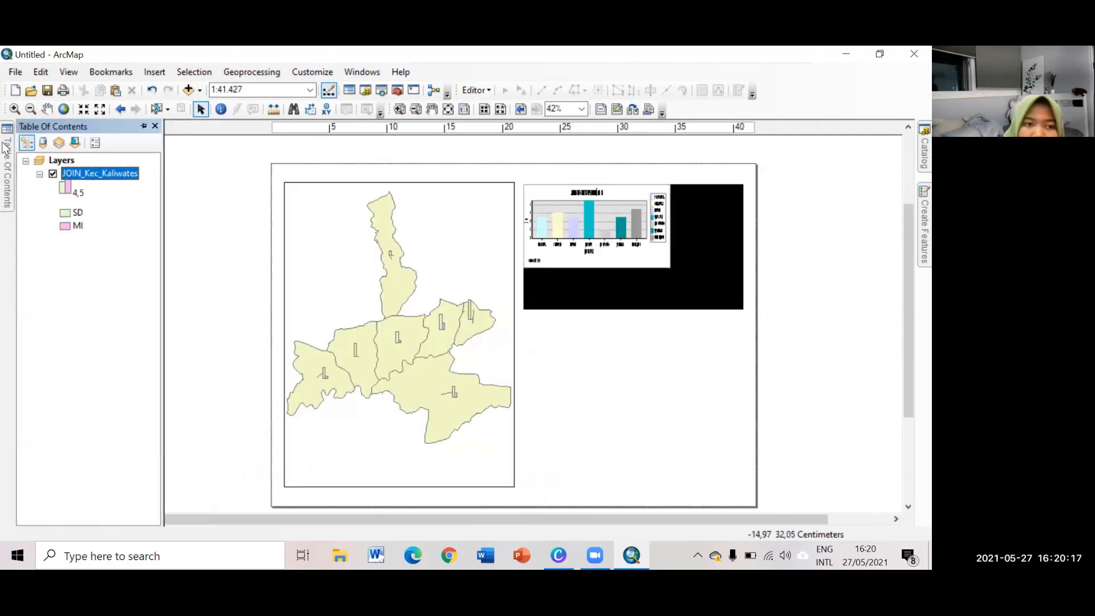
right_click(105, 169)
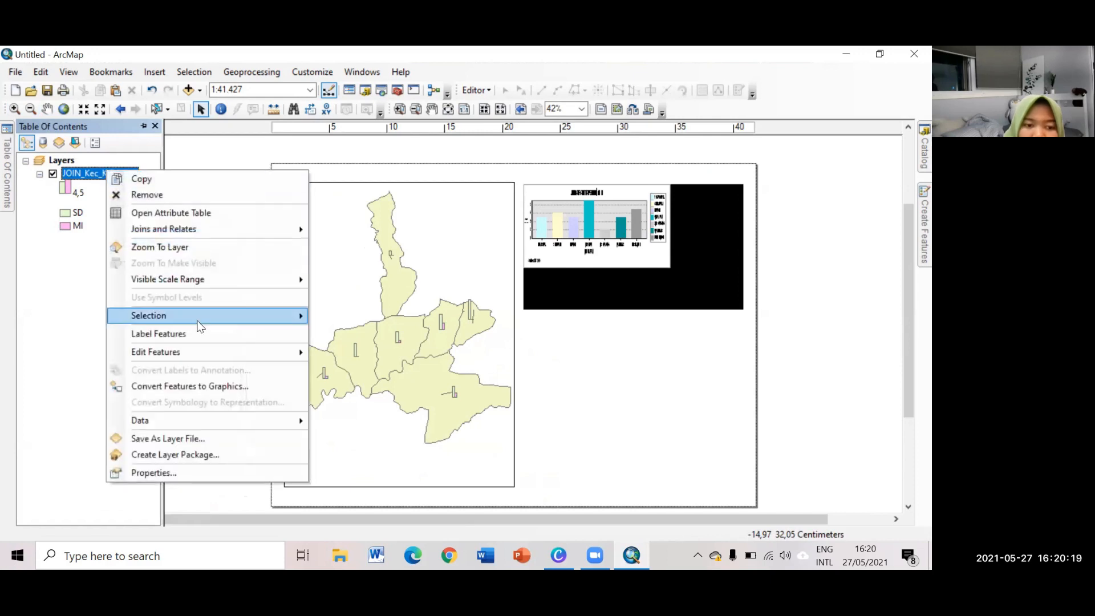
left_click(237, 472)
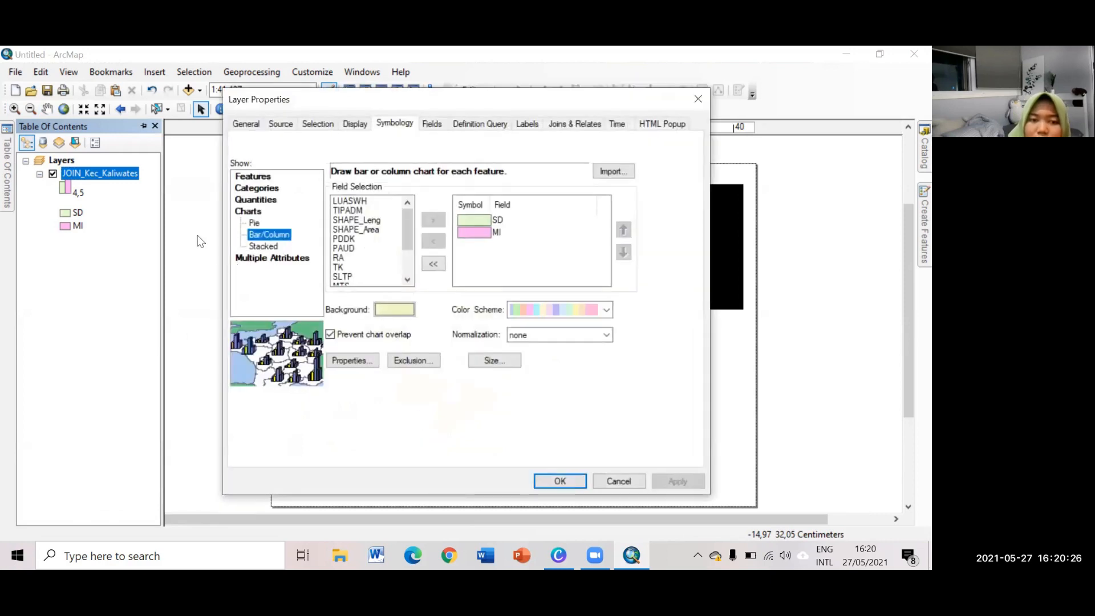
left_click(261, 199)
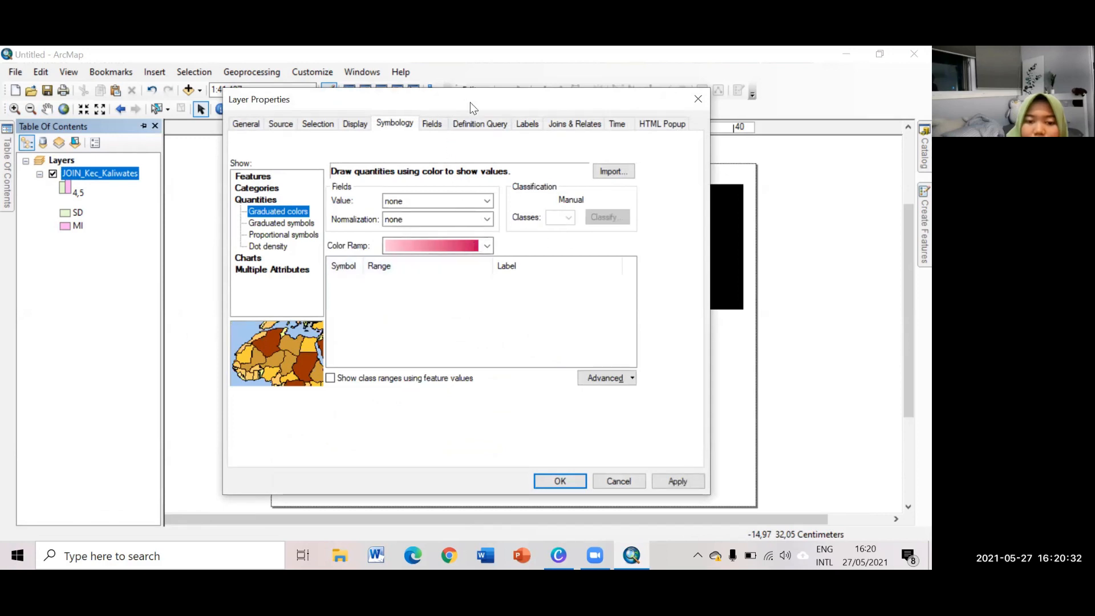
left_click_drag(470, 101, 517, 106)
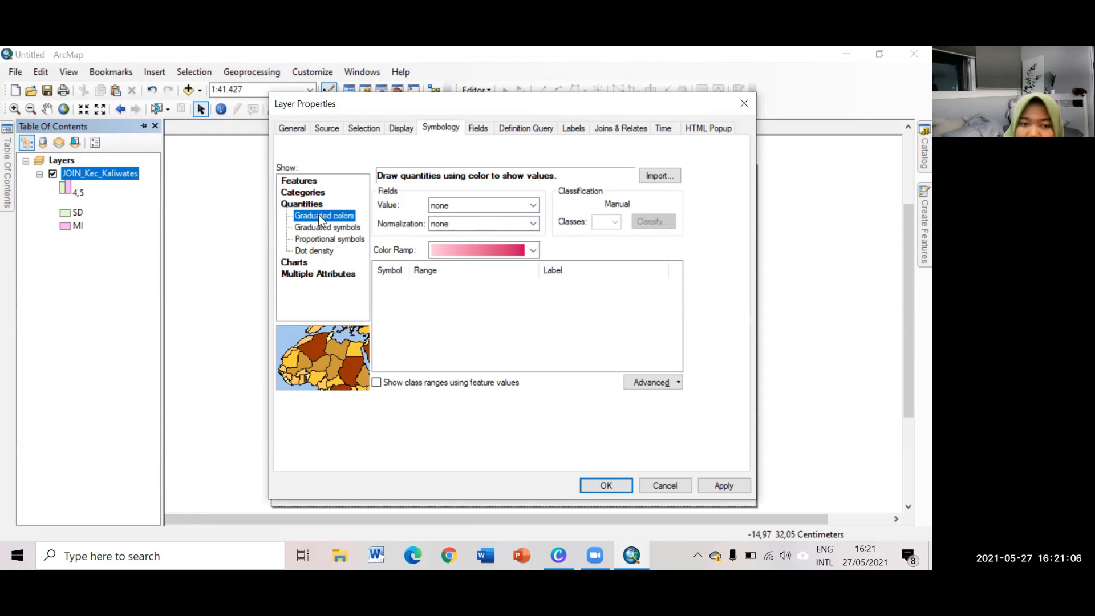
left_click(532, 206)
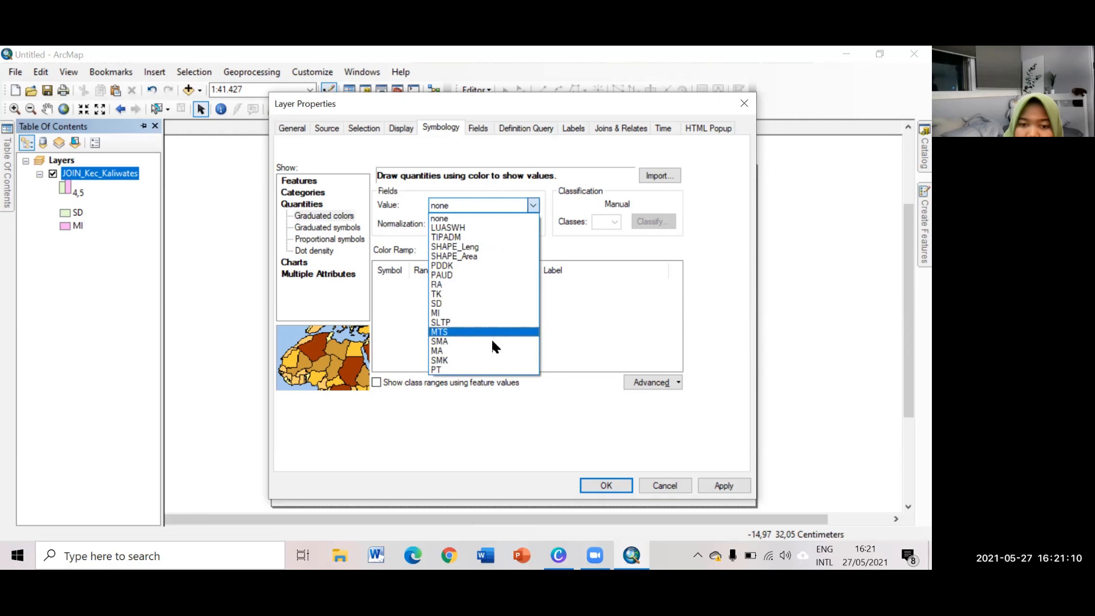
left_click(504, 305)
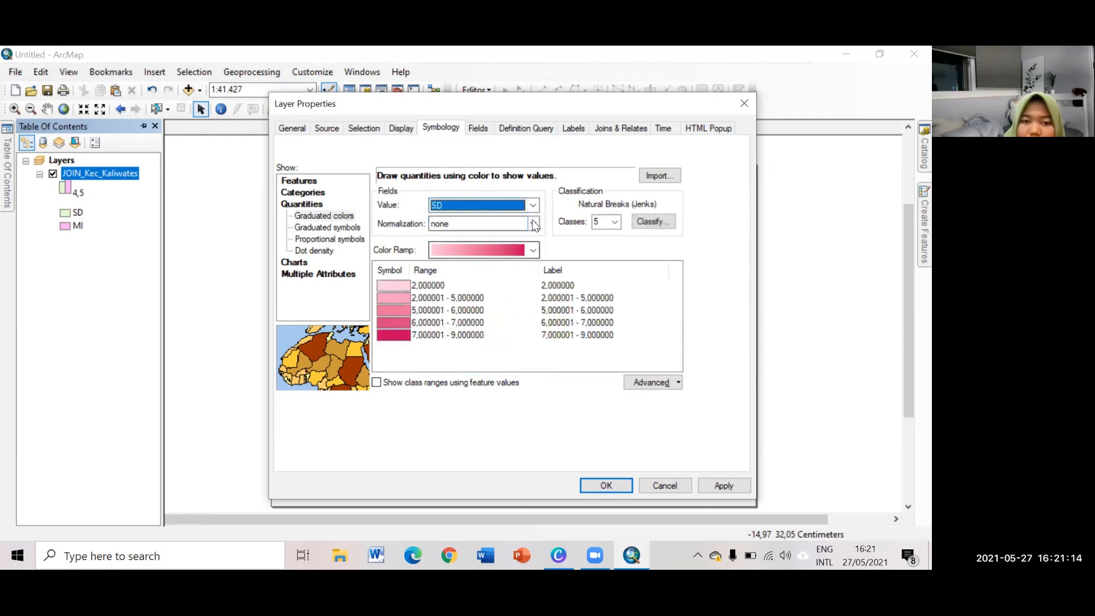
left_click(606, 485)
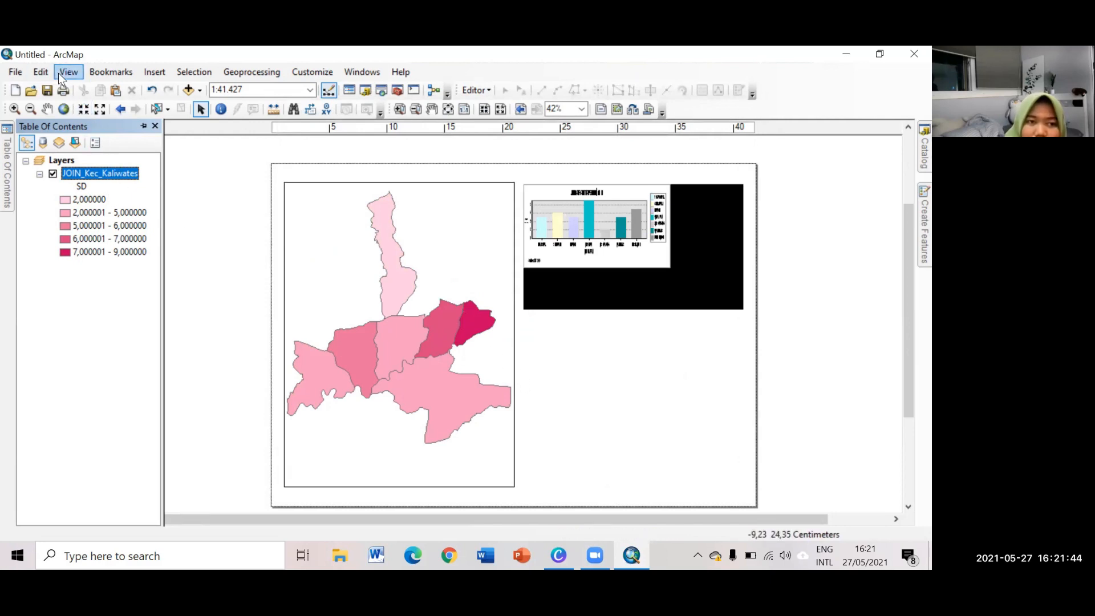
Insert a one-column legend for the JOIN_Kec_Kaliwates layer, keeping the Legend Wizard's default settings
left_click(153, 74)
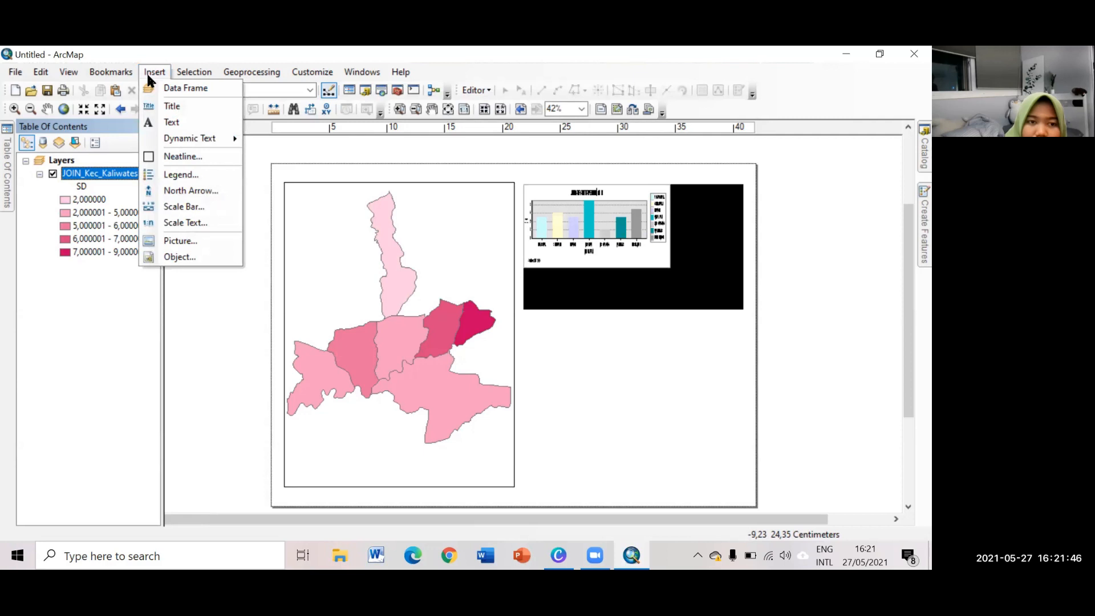
left_click(201, 173)
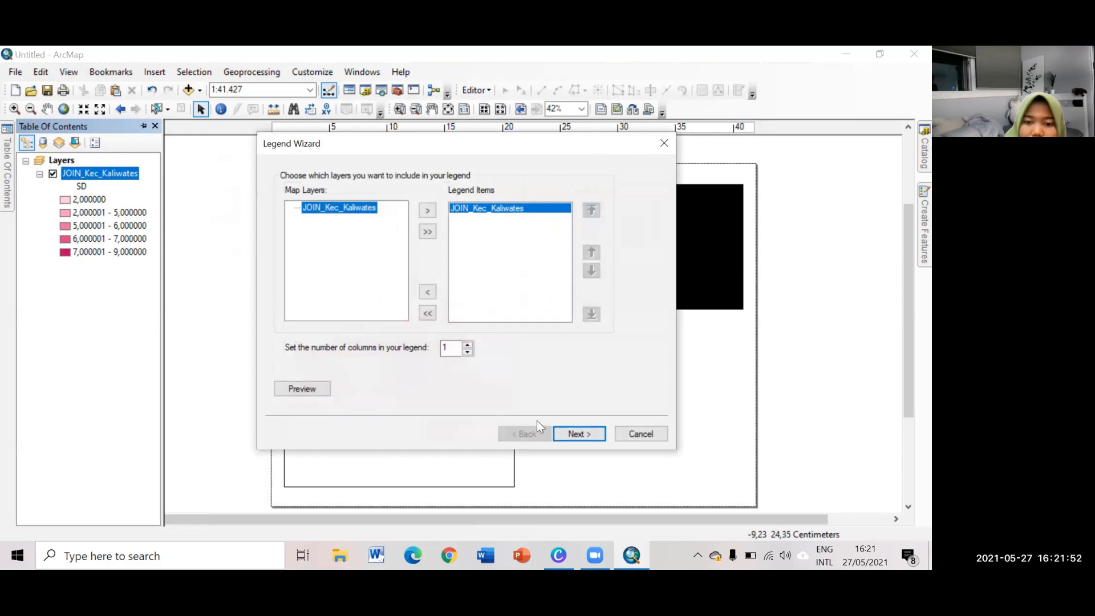
left_click(590, 432)
left_click(590, 433)
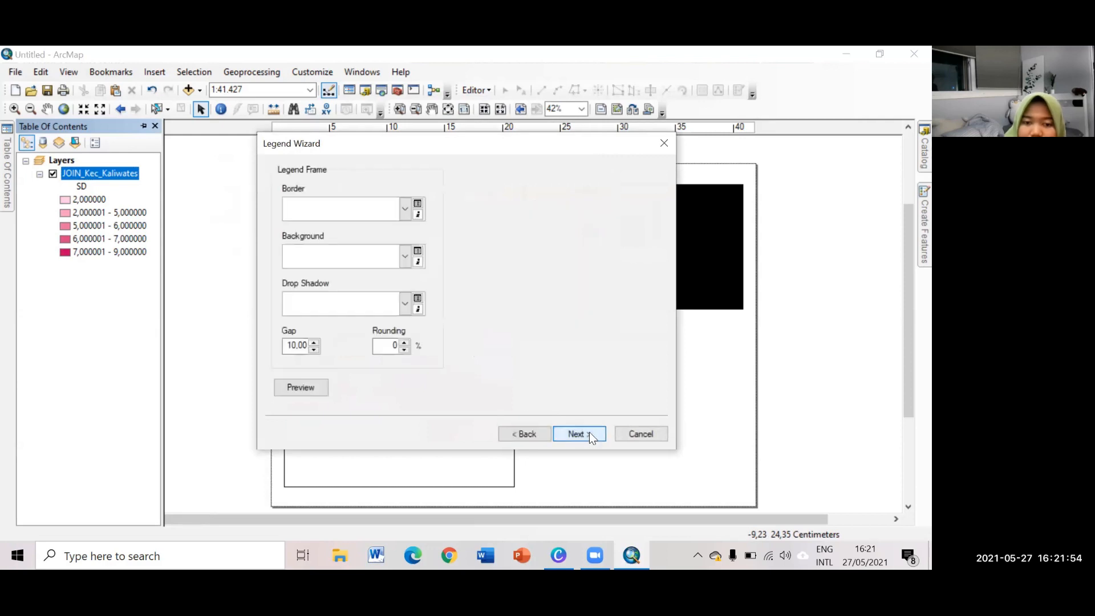
left_click(590, 432)
left_click(590, 431)
left_click(590, 431)
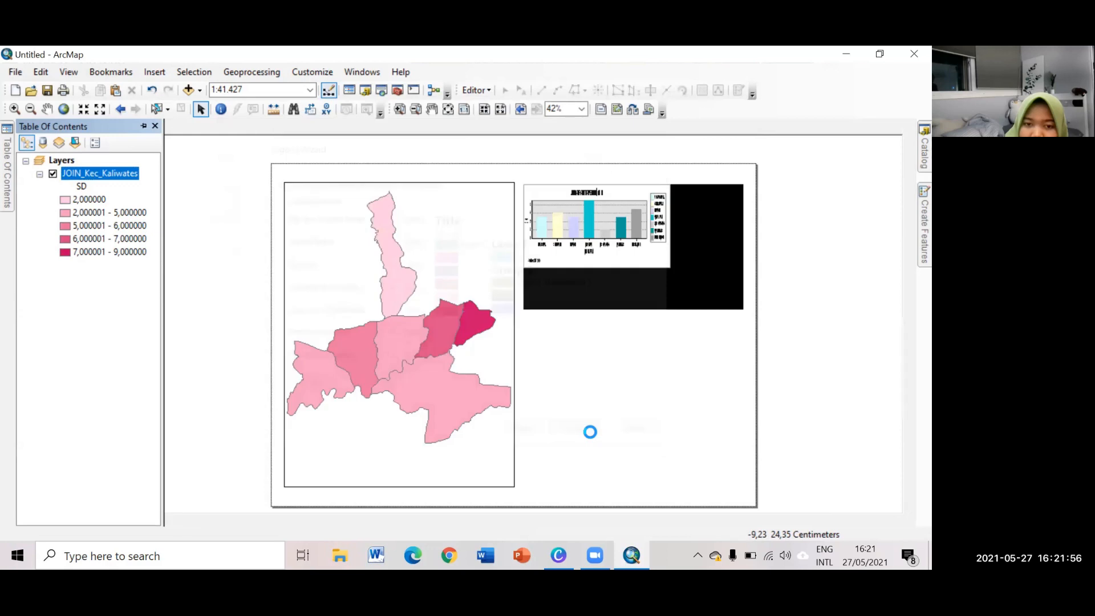
Move the legend beside the map frame below the bar graph and enlarge it to fill the space down to the frame's lower edge
left_click_drag(396, 339, 564, 378)
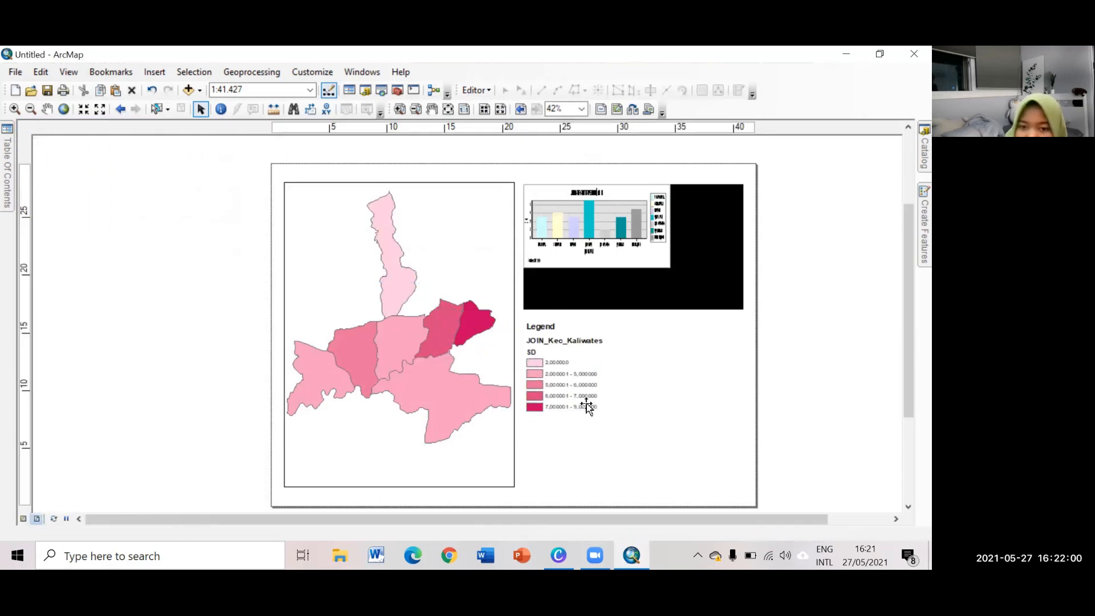
left_click_drag(604, 410, 668, 486)
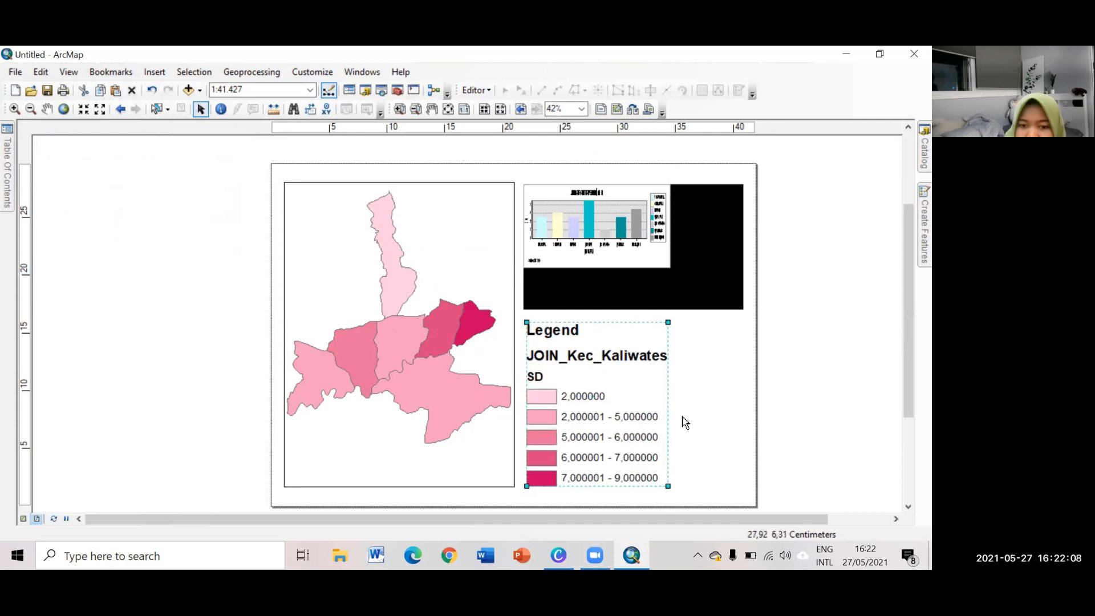
left_click(742, 407)
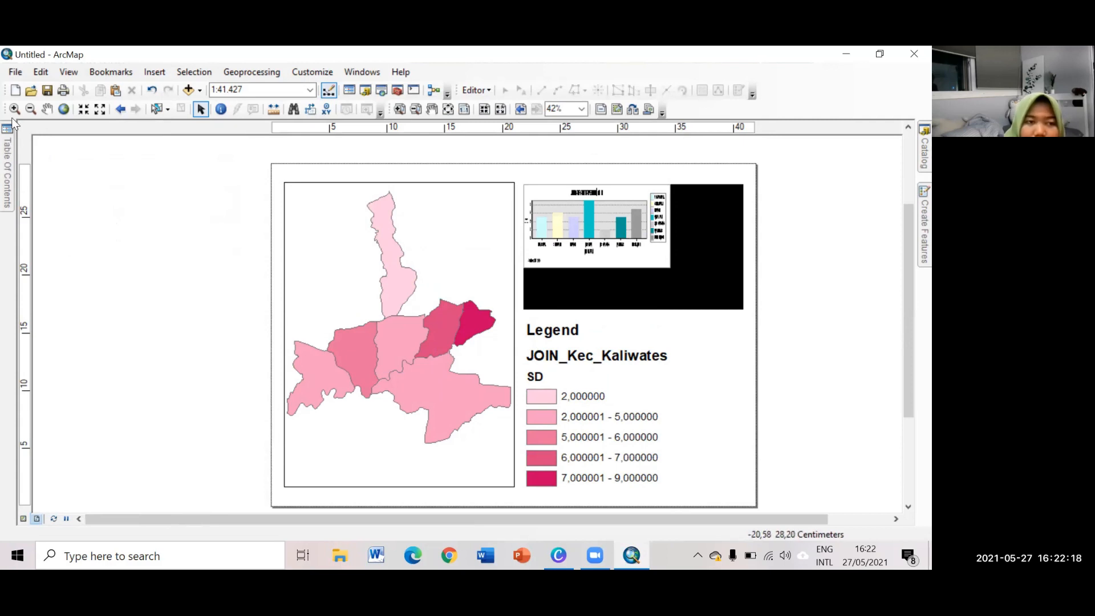
Turn on feature labels for the JOIN_Kec_Kaliwates layer and set the label field to NAMOBJ
left_click(10, 160)
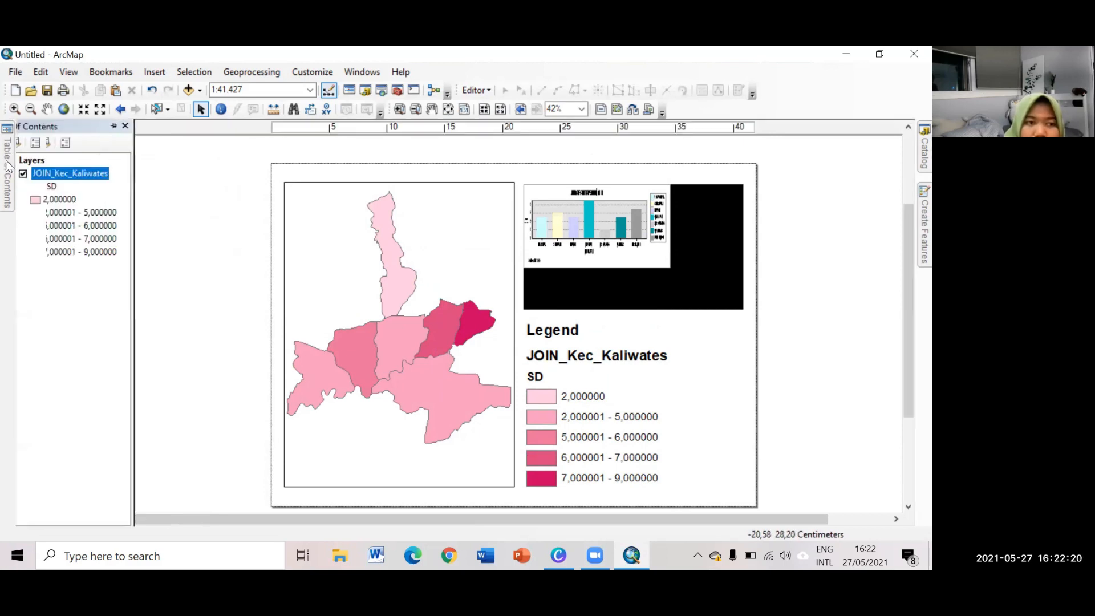
right_click(84, 170)
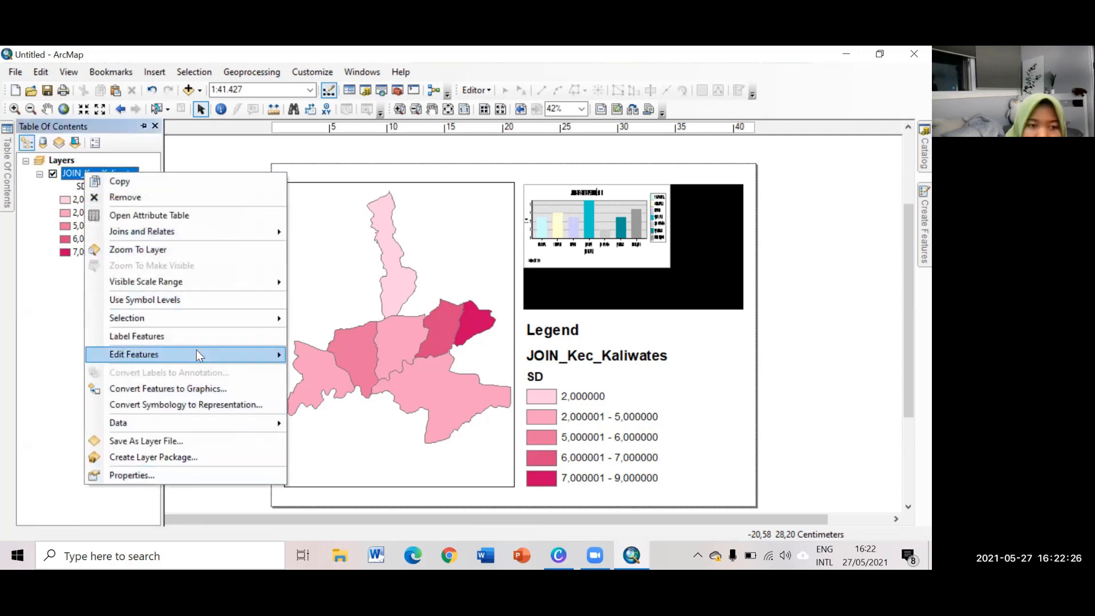
left_click(205, 337)
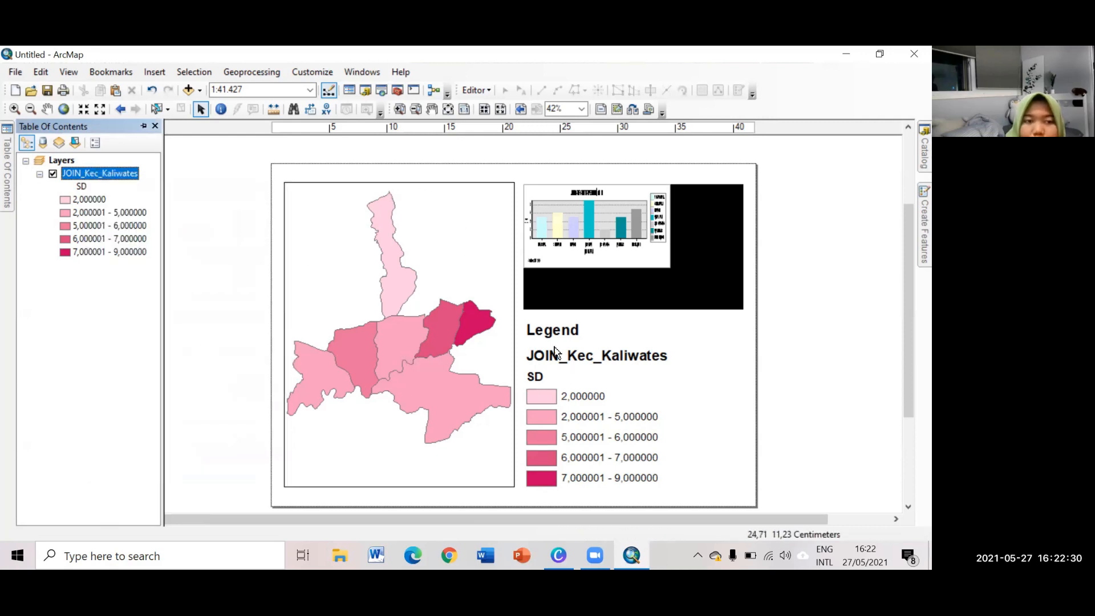
right_click(100, 177)
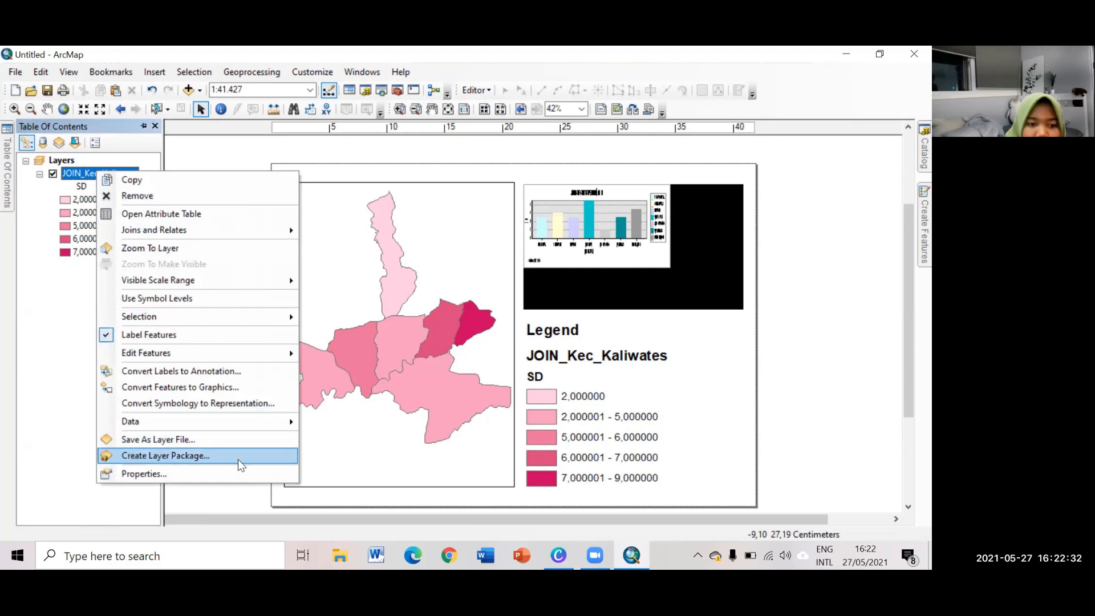
left_click(240, 474)
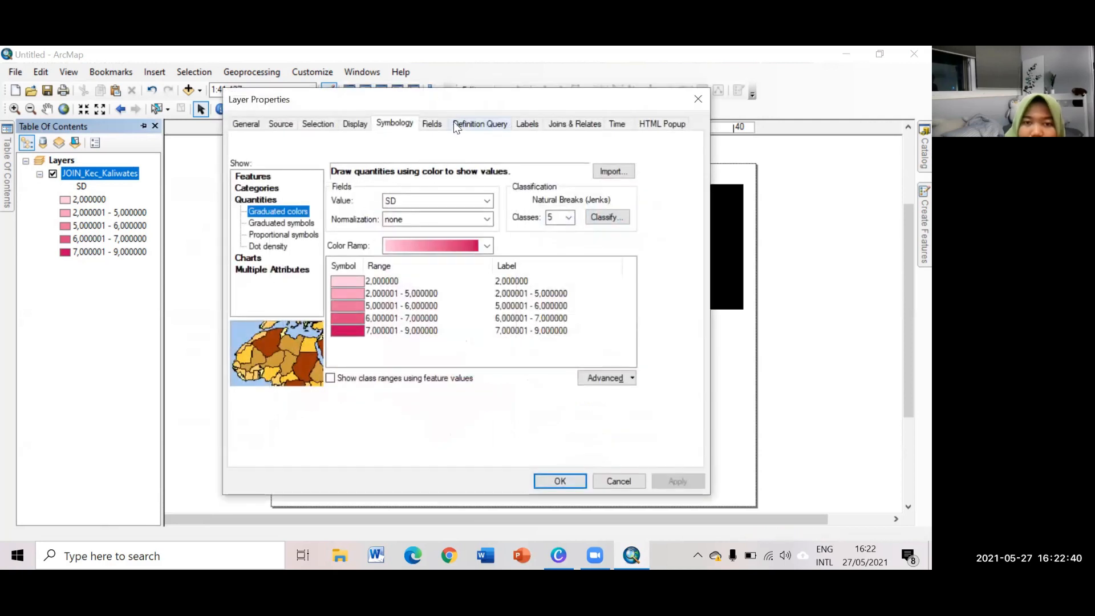
left_click(526, 125)
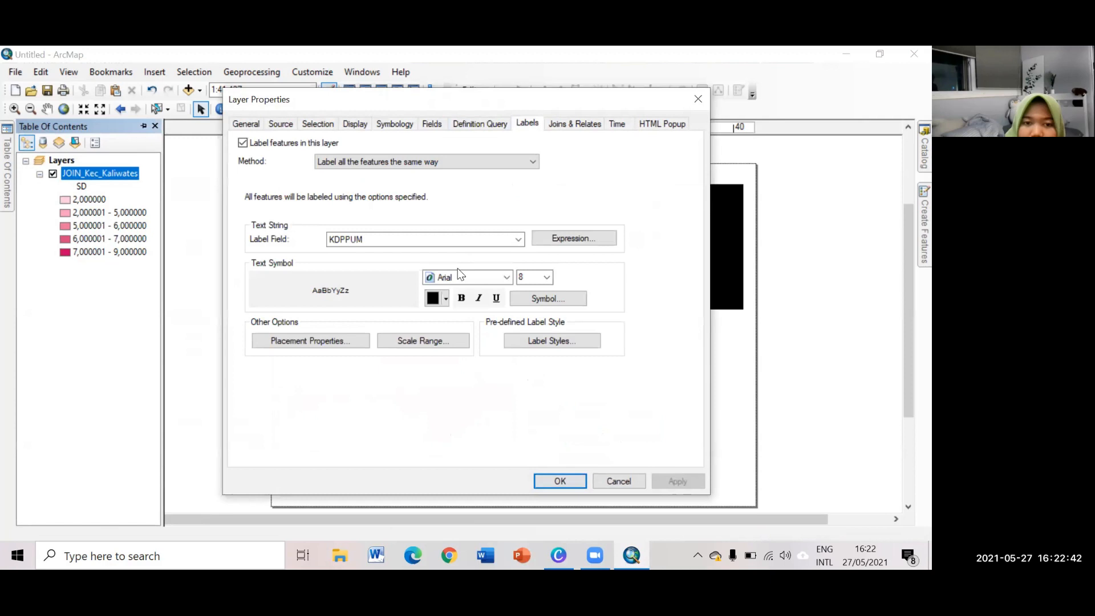
left_click(518, 239)
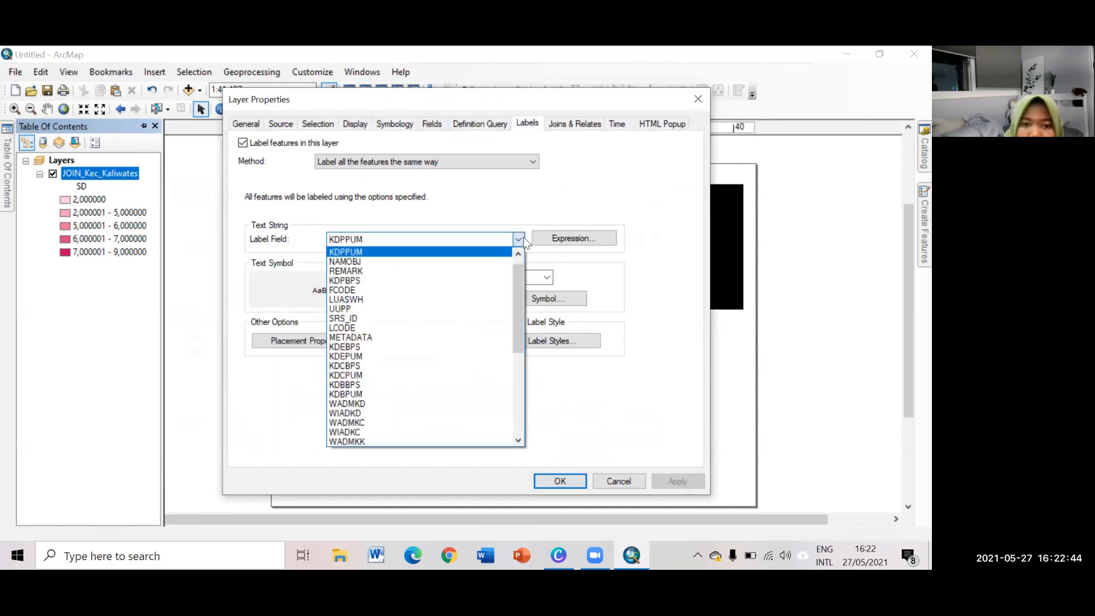
left_click(463, 263)
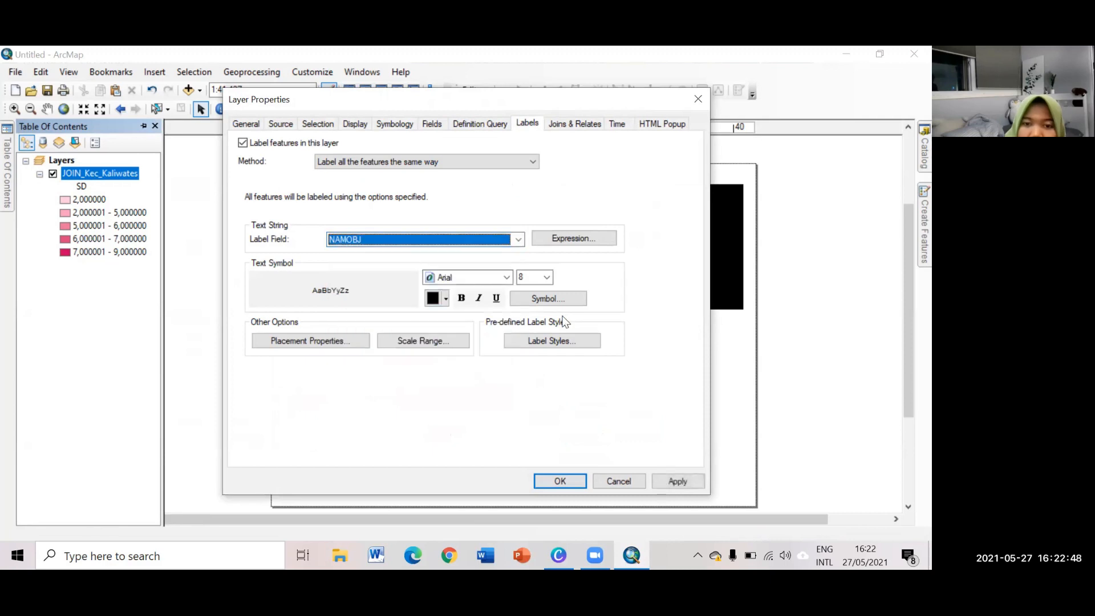
Set the layer's label font size to 11, accept the properties and check the area labels on the map
left_click(547, 277)
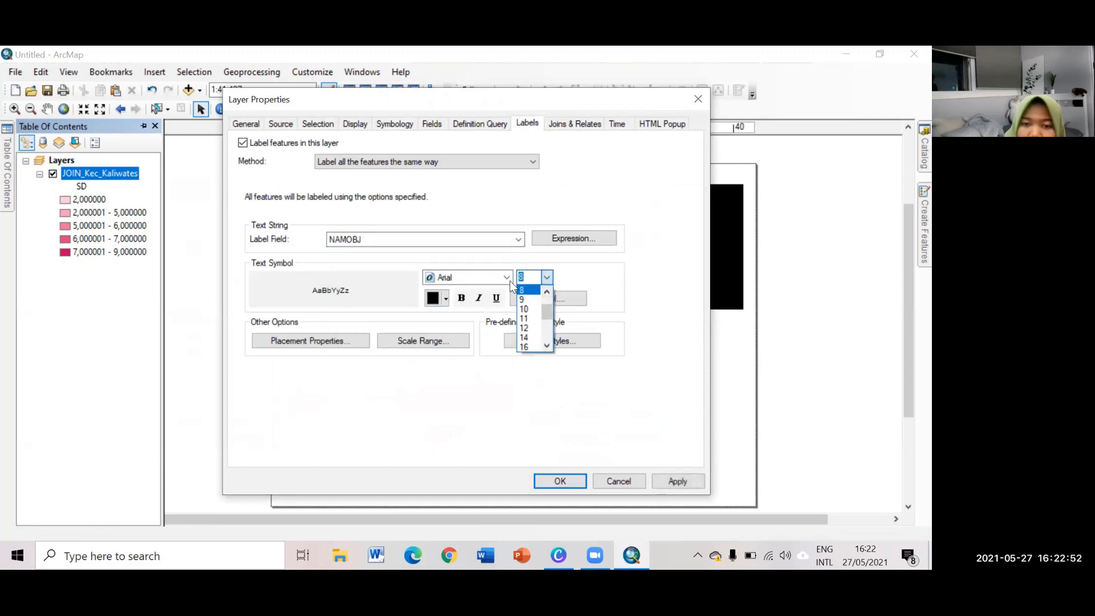
left_click(535, 319)
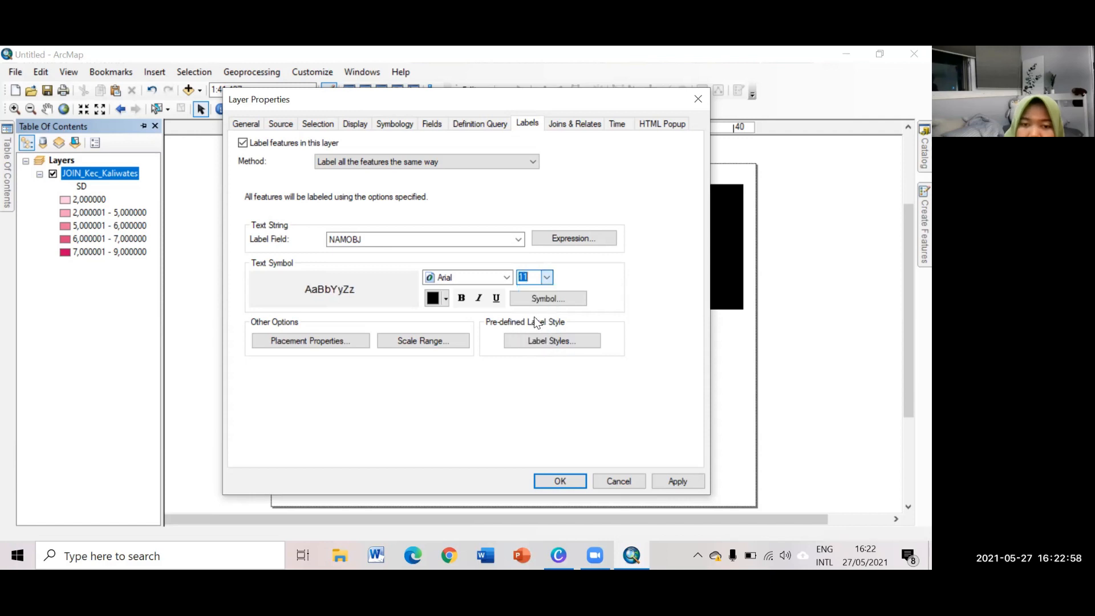
left_click(570, 485)
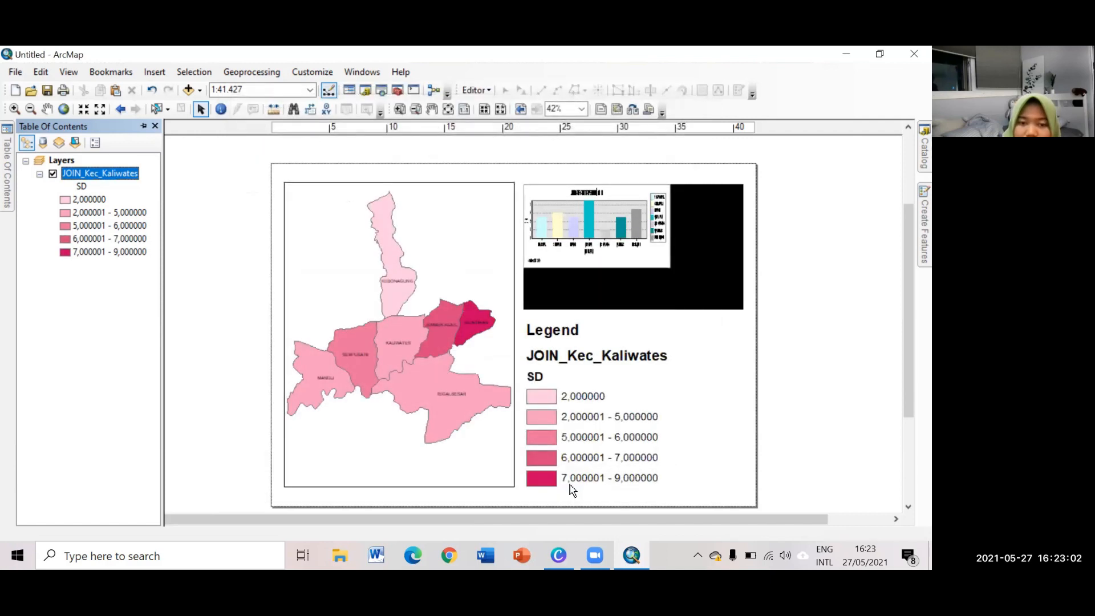
scroll(364, 364, "up", 1)
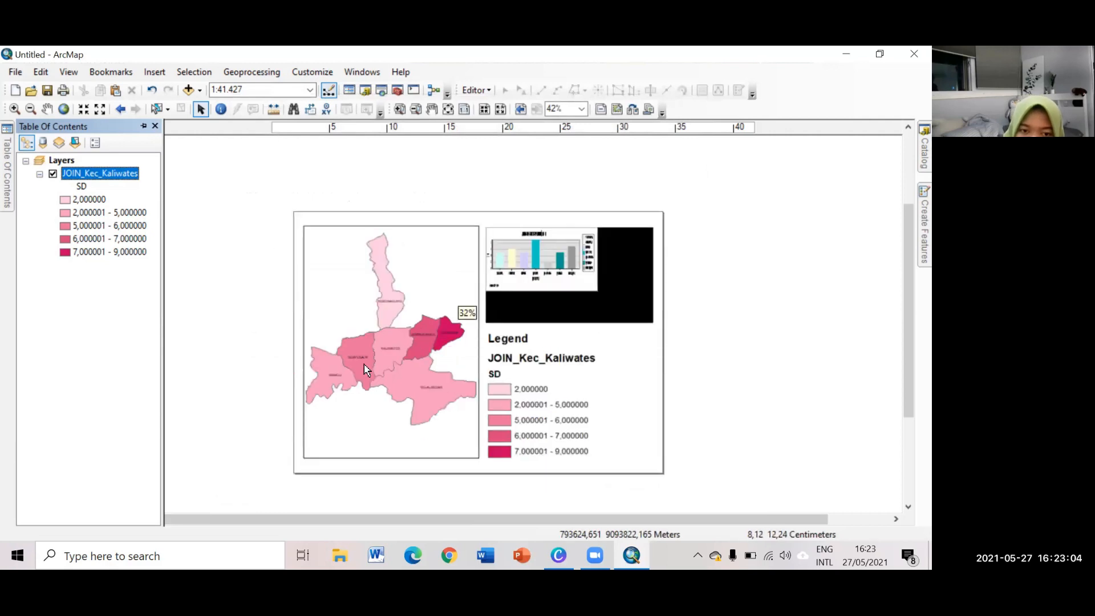
scroll(363, 365, "down", 2)
scroll(365, 365, "down", 1)
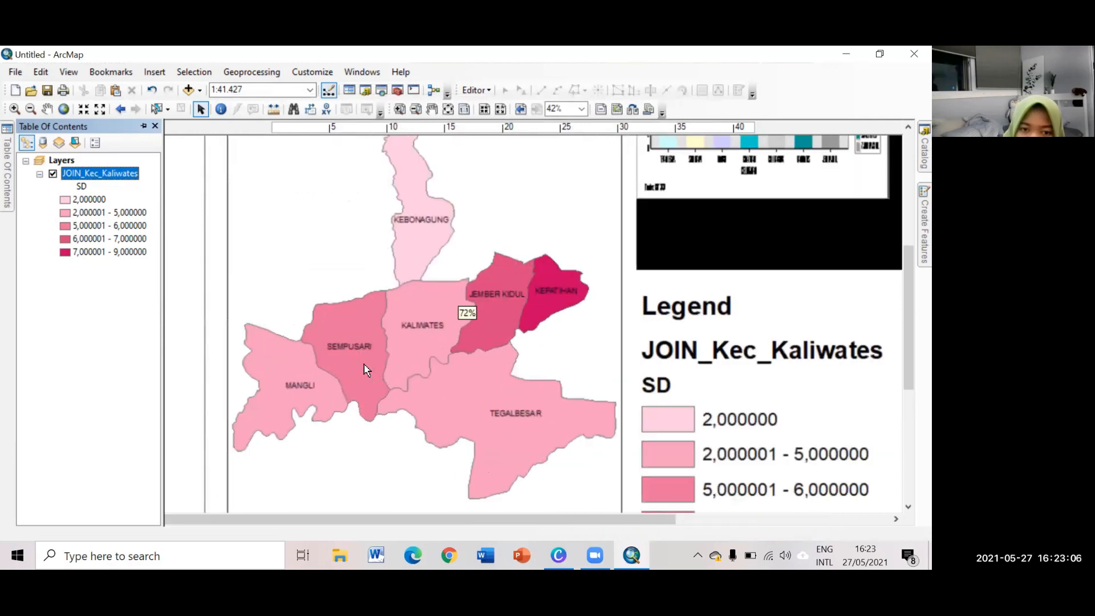
scroll(365, 370, "down", 1)
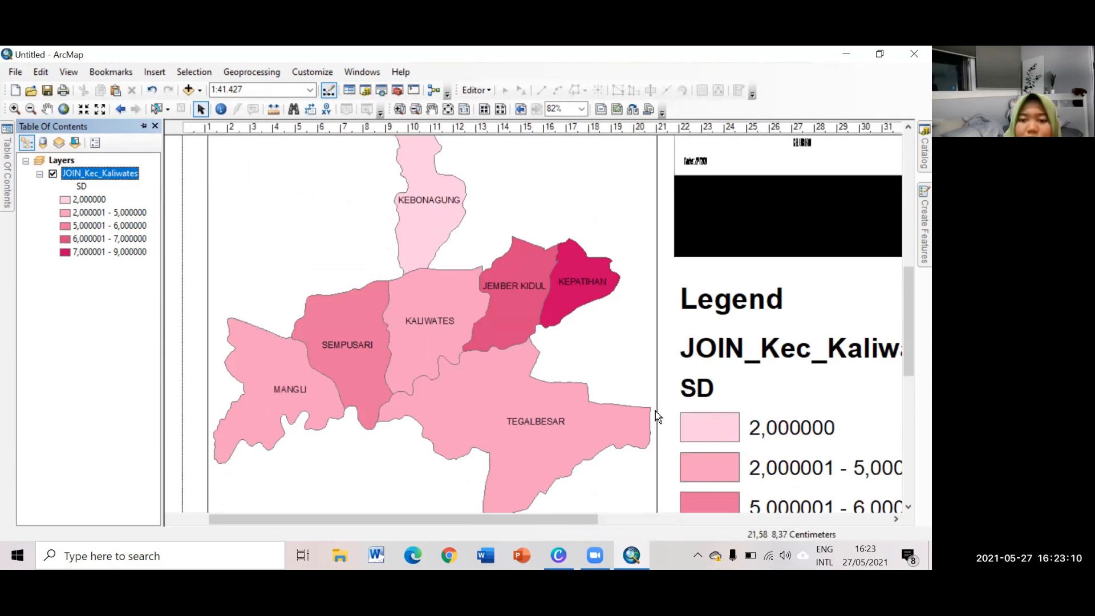
scroll(642, 405, "up", 2)
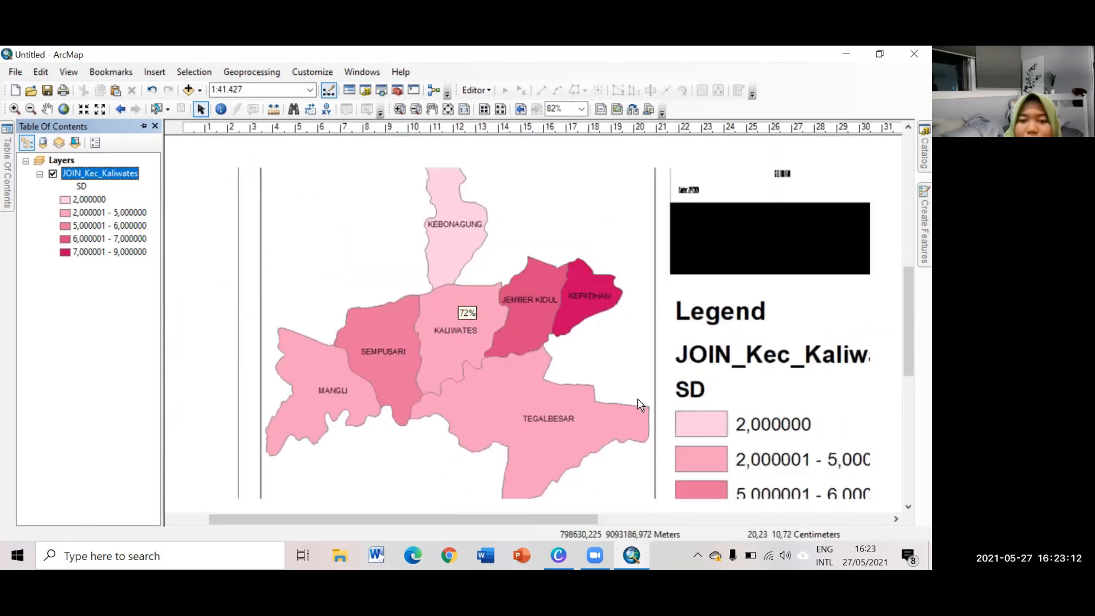
scroll(627, 434, "up", 2)
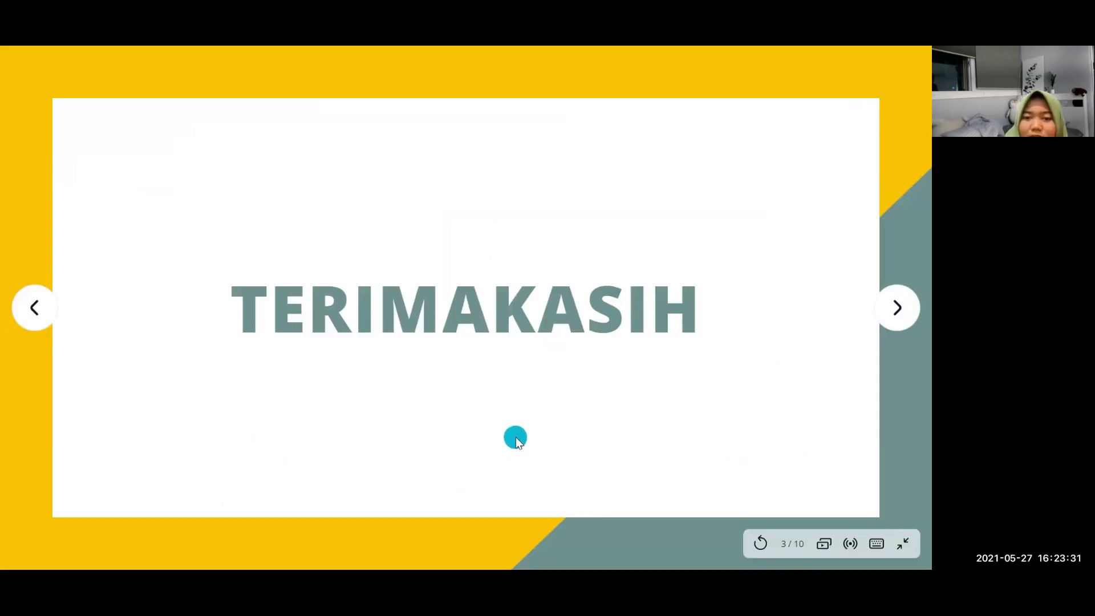
left_click(518, 435)
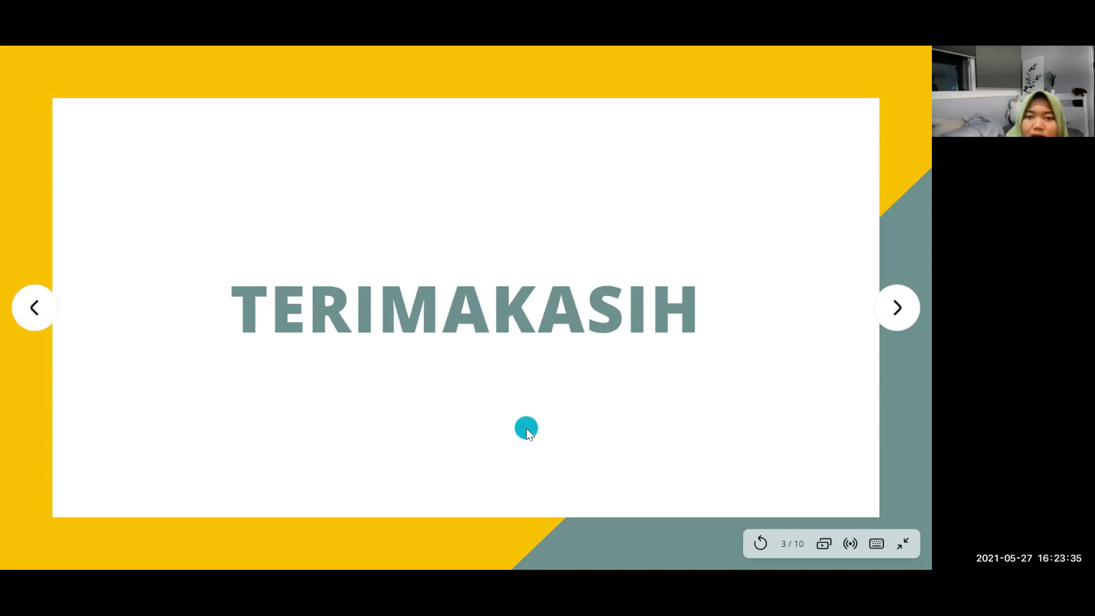
left_click(522, 431)
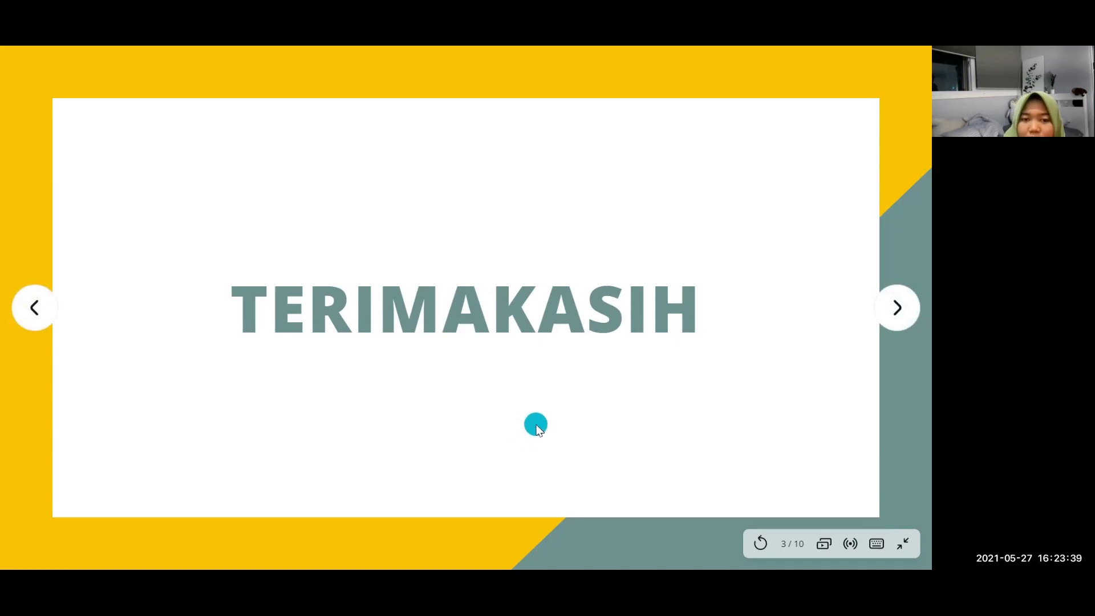